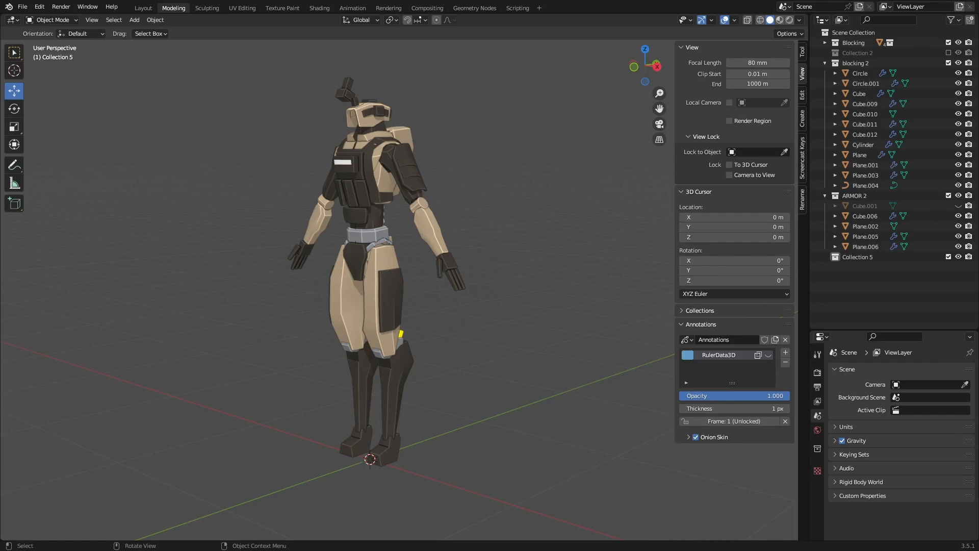
# Unhide the Cube.001 object in the ARMOR 2 collection and look over the robot from front and back
pyautogui.moveTo(285, 168); pyautogui.dragTo(444, 134, button='middle')
pyautogui.scroll(4, 443, 134)
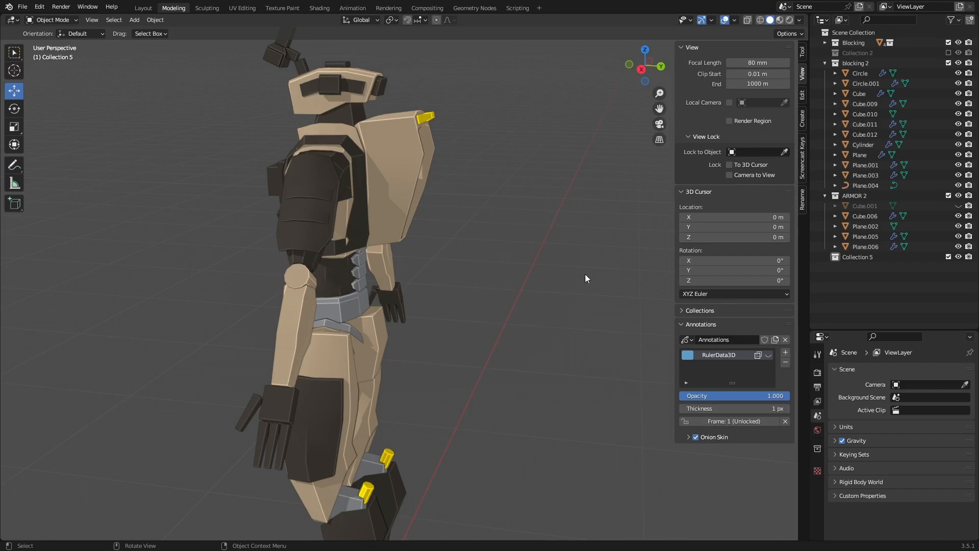
pyautogui.click(958, 206)
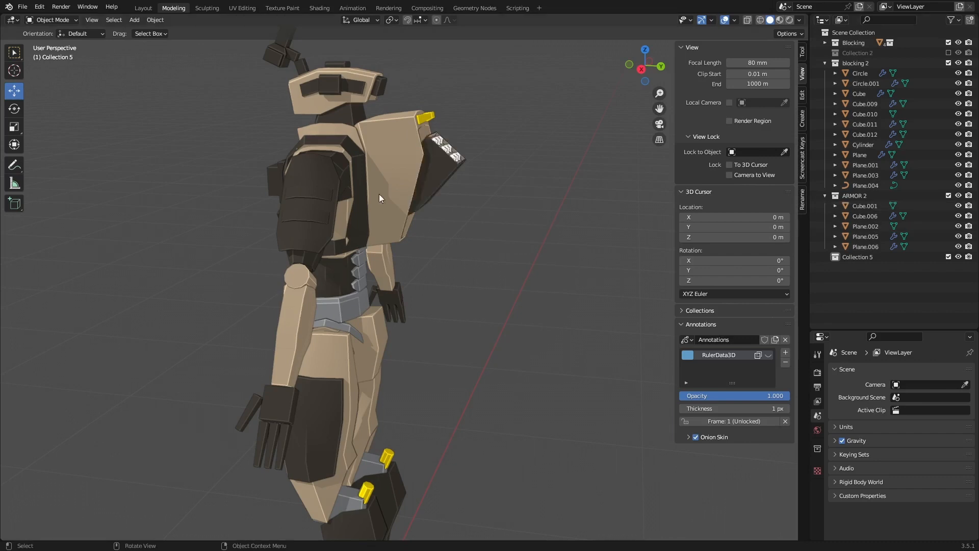
pyautogui.moveTo(379, 193); pyautogui.dragTo(423, 155, button='middle')
pyautogui.scroll(3, 473, 215)
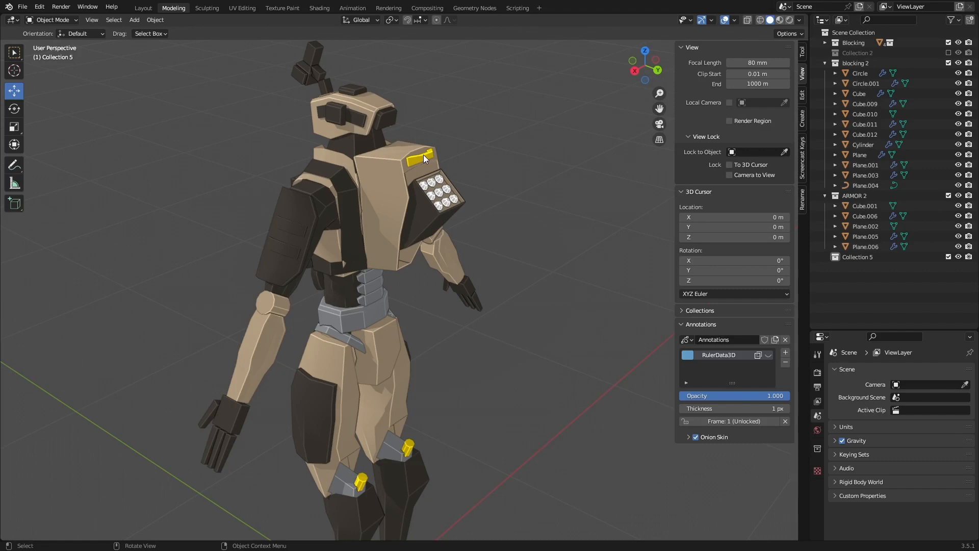
pyautogui.moveTo(423, 154); pyautogui.dragTo(406, 251, button='middle')
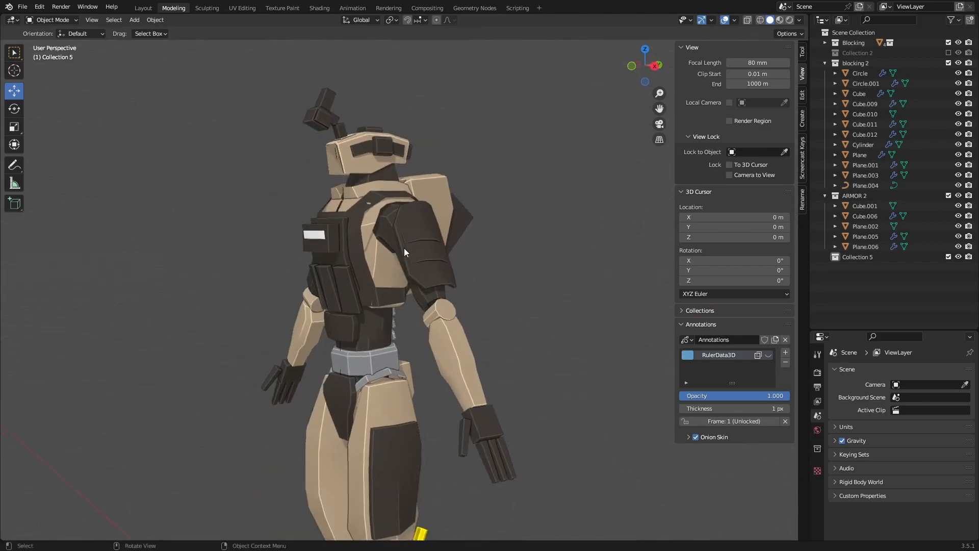
pyautogui.scroll(-3, 404, 248)
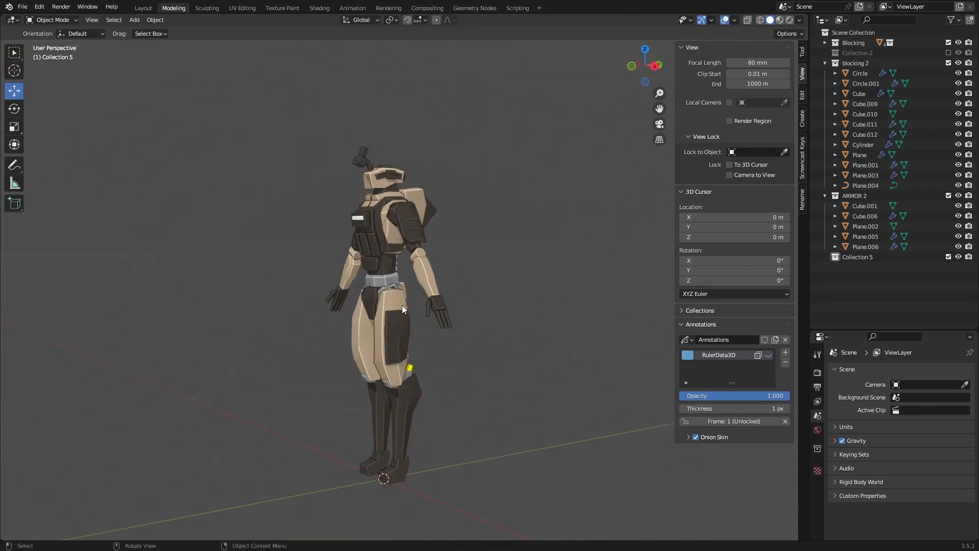
pyautogui.moveTo(402, 305); pyautogui.dragTo(426, 343, button='middle')
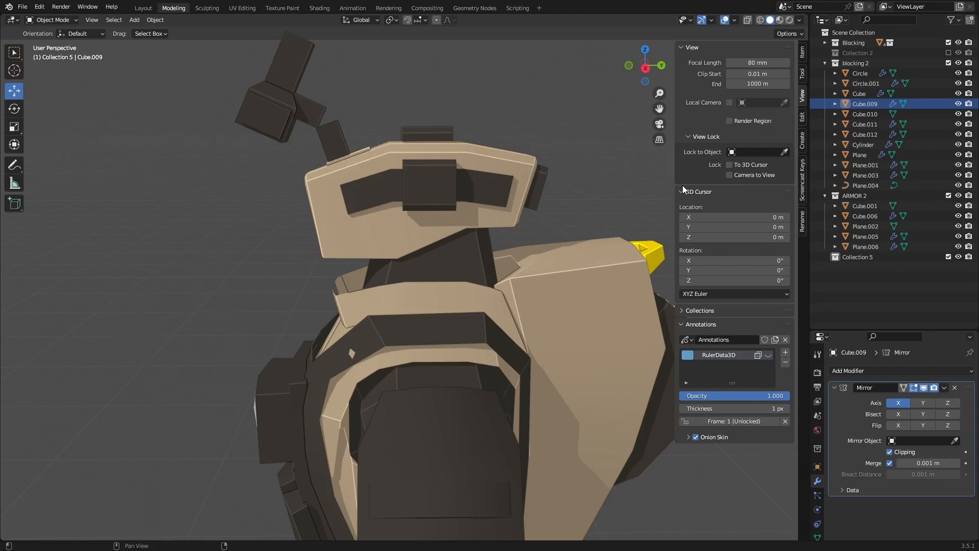
# Select the helmet shell Cube.009 and switch to the right orthographic view
pyautogui.click(470, 152)
pyautogui.moveTo(466, 152); pyautogui.dragTo(372, 172, button='middle')
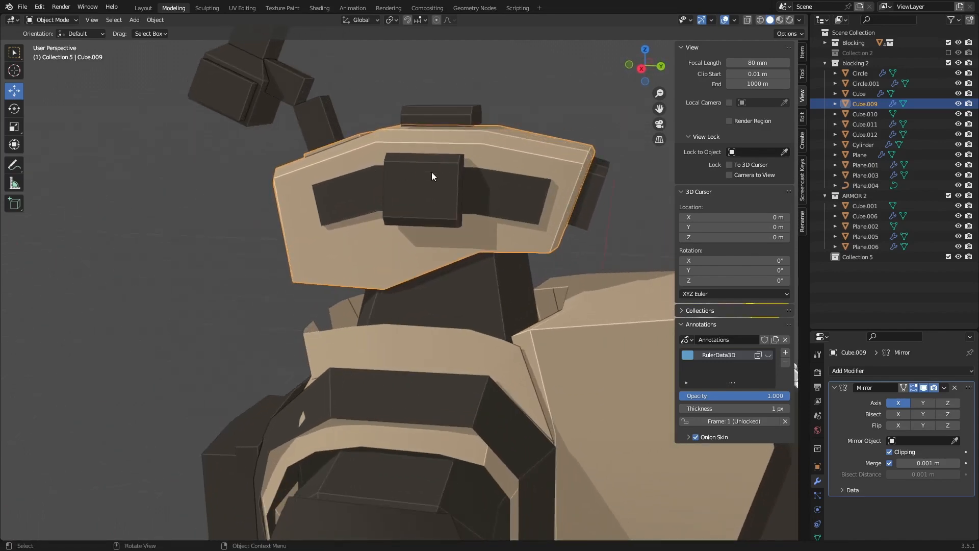
pyautogui.moveTo(467, 235); pyautogui.dragTo(481, 193, button='middle')
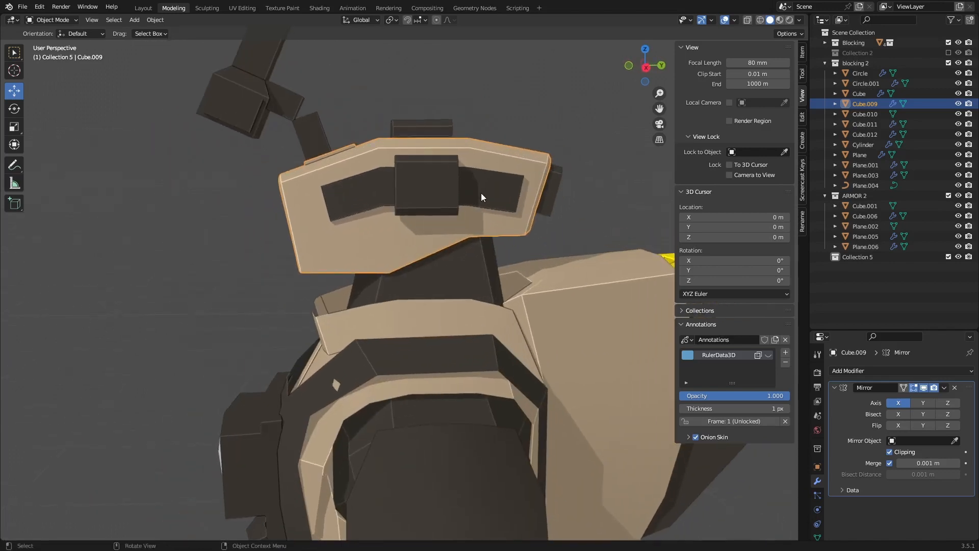
pyautogui.click(646, 67)
# Activate the Annotate tool and add a new annotation layer
pyautogui.press('q')
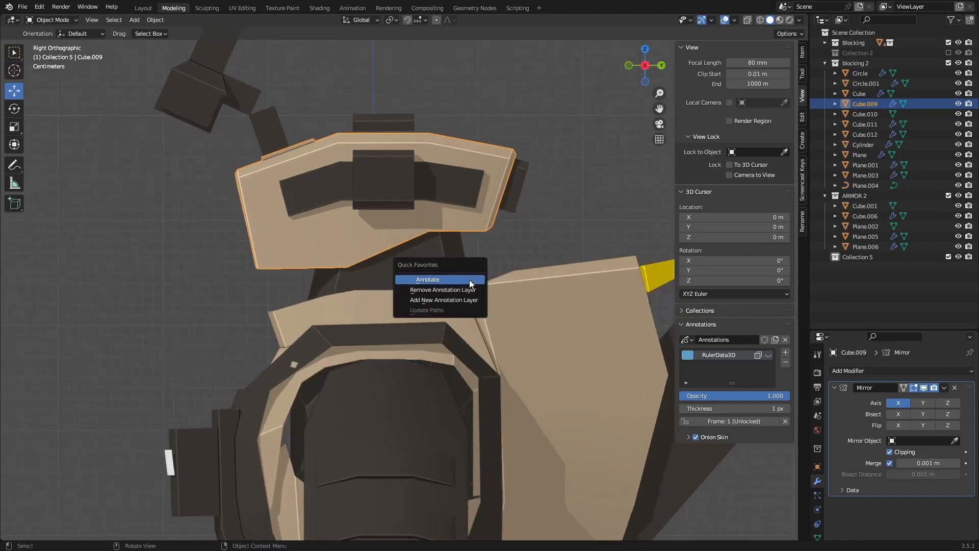
pyautogui.click(454, 280)
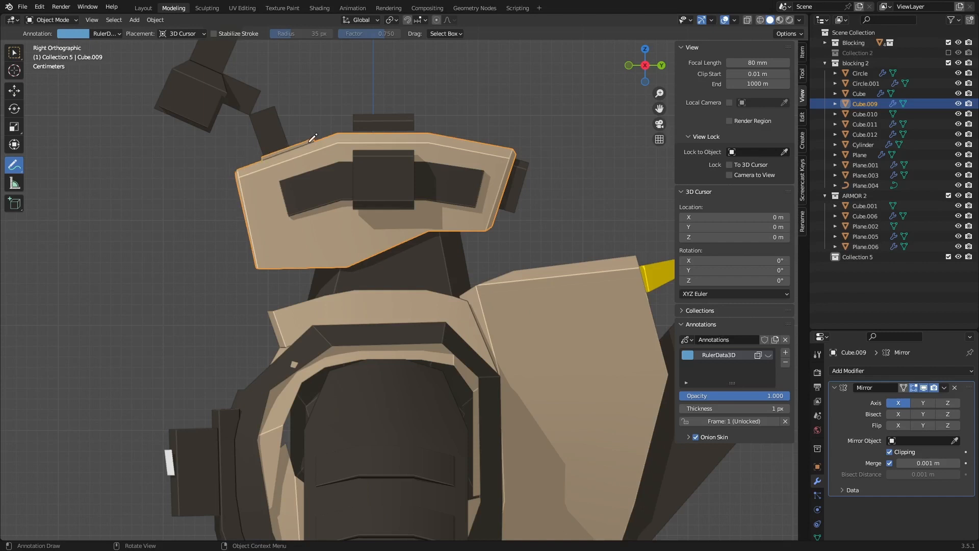
pyautogui.scroll(3, 324, 134)
pyautogui.scroll(-1, 306, 132)
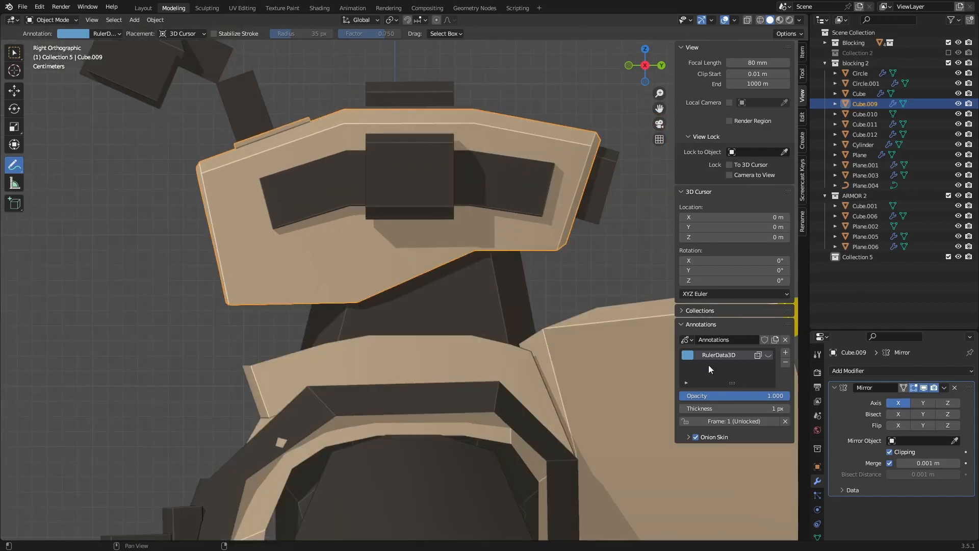
pyautogui.click(785, 353)
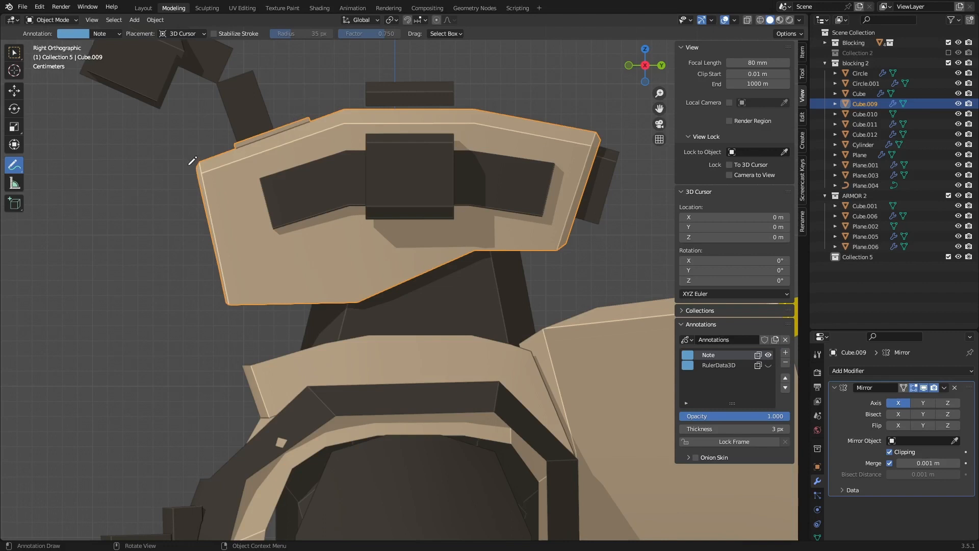
# Sketch annotation lines along the helmet's sloping upper front edge and down its front side, undoing misplaced strokes
pyautogui.moveTo(192, 169)
pyautogui.mouseDown()
pyautogui.moveTo(335, 107)
pyautogui.moveTo(190, 157)
pyautogui.mouseUp()
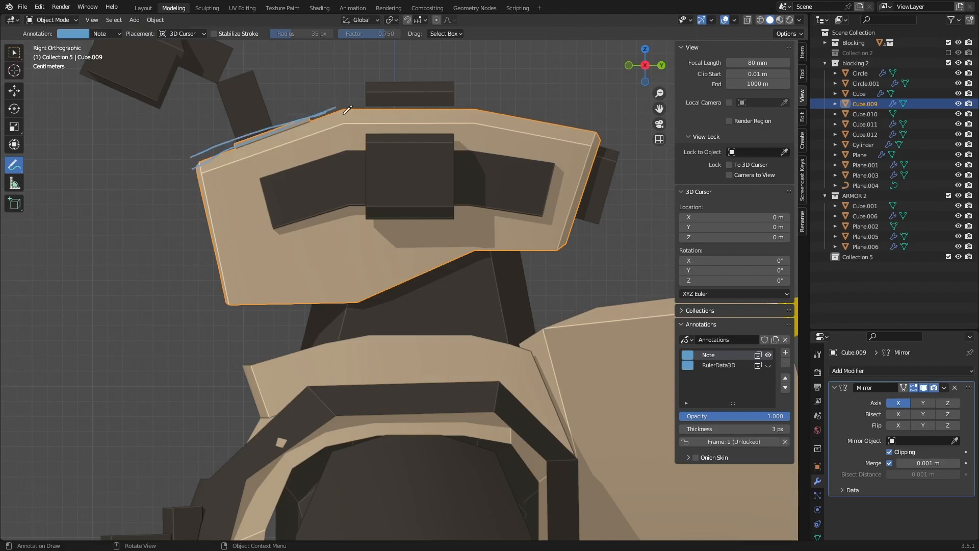
pyautogui.hotkey('ctrl', 'z')
pyautogui.moveTo(291, 123)
pyautogui.mouseDown()
pyautogui.moveTo(179, 170)
pyautogui.moveTo(338, 114)
pyautogui.moveTo(184, 165)
pyautogui.moveTo(196, 172)
pyautogui.moveTo(177, 170)
pyautogui.moveTo(198, 173)
pyautogui.moveTo(223, 269)
pyautogui.mouseUp()
pyautogui.hotkey('ctrl', 'z')
pyautogui.hotkey('ctrl', 'z')
pyautogui.hotkey('ctrl', 'z')
pyautogui.hotkey('ctrl', 'z')
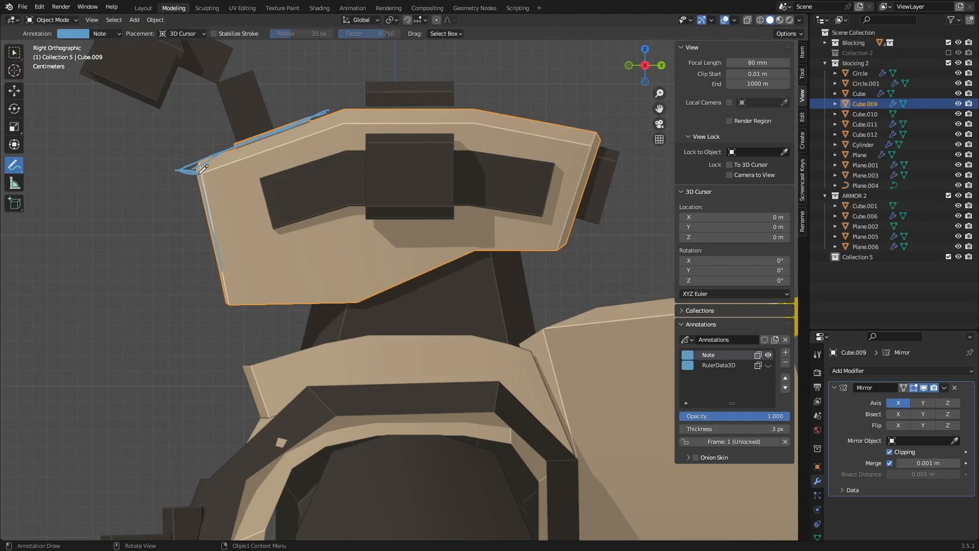
# Sketch the helmet's lower outline with a chamfered front corner, a slanted step up and a straight edge to the rear corner
pyautogui.moveTo(200, 173)
pyautogui.mouseDown()
pyautogui.moveTo(218, 260)
pyautogui.moveTo(253, 308)
pyautogui.moveTo(370, 297)
pyautogui.moveTo(355, 290)
pyautogui.moveTo(391, 258)
pyautogui.mouseUp()
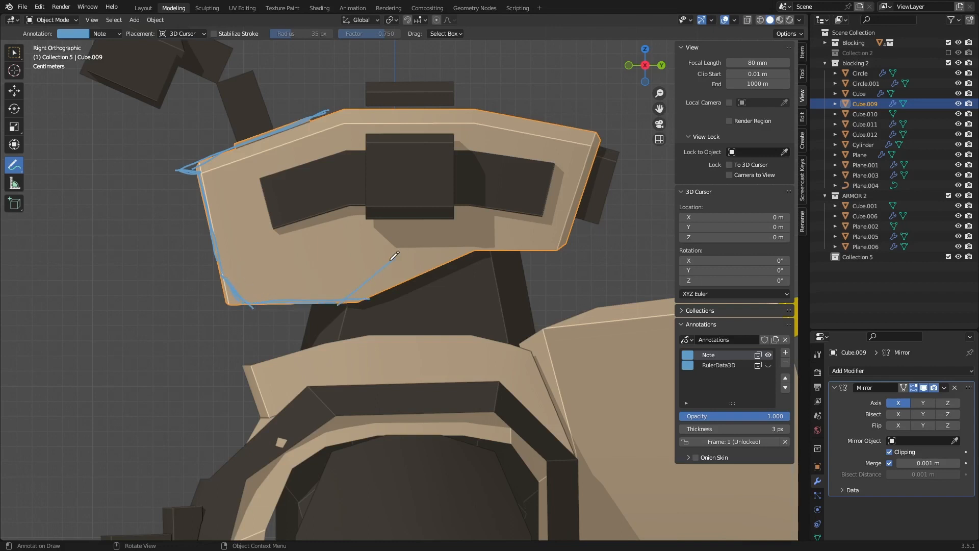
pyautogui.moveTo(341, 303); pyautogui.dragTo(396, 259)
pyautogui.moveTo(347, 294)
pyautogui.mouseDown()
pyautogui.moveTo(412, 253)
pyautogui.moveTo(560, 248)
pyautogui.moveTo(389, 255)
pyautogui.moveTo(570, 247)
pyautogui.mouseUp()
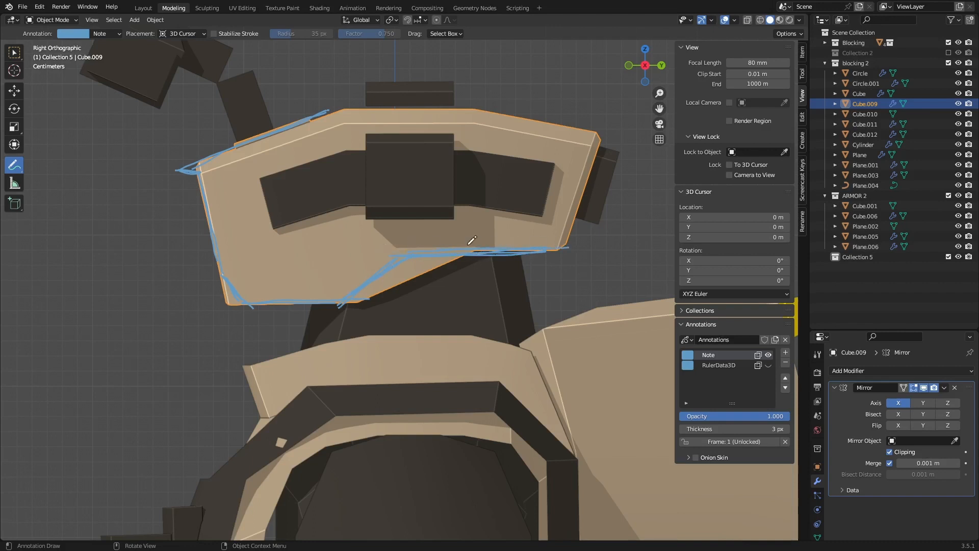
pyautogui.moveTo(545, 252); pyautogui.dragTo(567, 233)
# Draw a slanted annotation line across the rear of the helmet, from the top edge down to the lower rear corner
pyautogui.scroll(-4, 601, 176)
pyautogui.keyDown('shift'); pyautogui.moveTo(426, 125); pyautogui.dragTo(459, 155, button='middle'); pyautogui.keyUp('shift')
pyautogui.scroll(4, 428, 145)
pyautogui.keyDown('shift'); pyautogui.moveTo(447, 76); pyautogui.dragTo(378, 135, button='middle'); pyautogui.keyUp('shift')
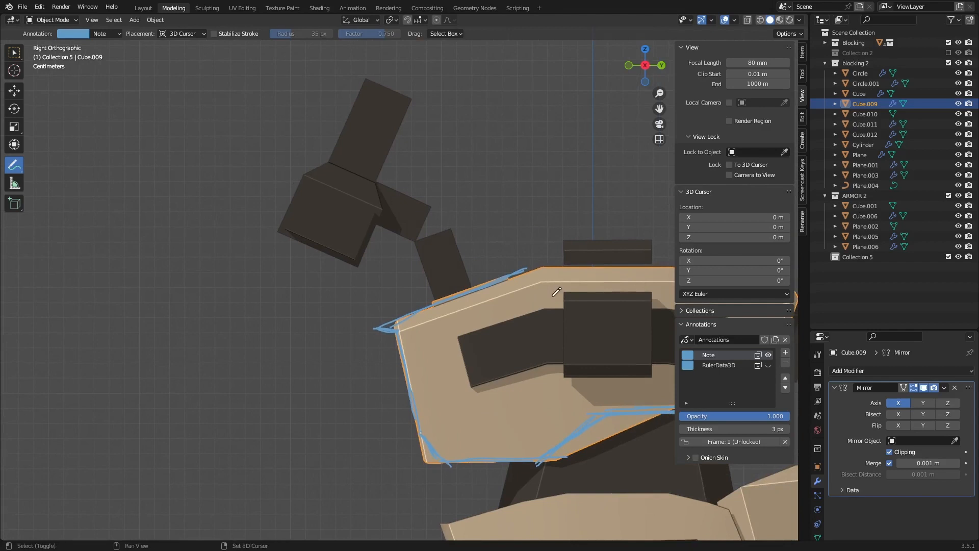
pyautogui.keyDown('shift'); pyautogui.moveTo(557, 291); pyautogui.dragTo(411, 247, button='middle'); pyautogui.keyUp('shift')
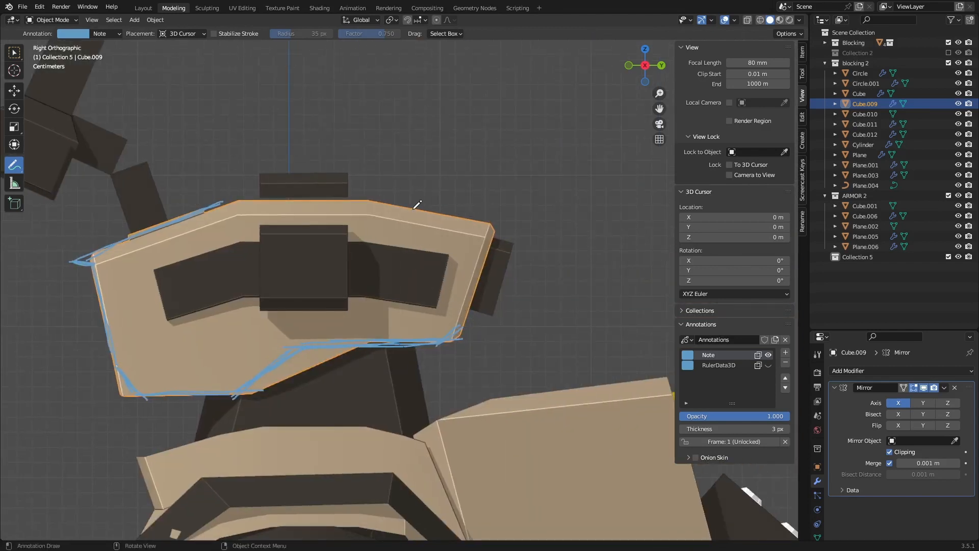
pyautogui.moveTo(416, 206); pyautogui.dragTo(466, 327)
pyautogui.moveTo(417, 206); pyautogui.dragTo(457, 293)
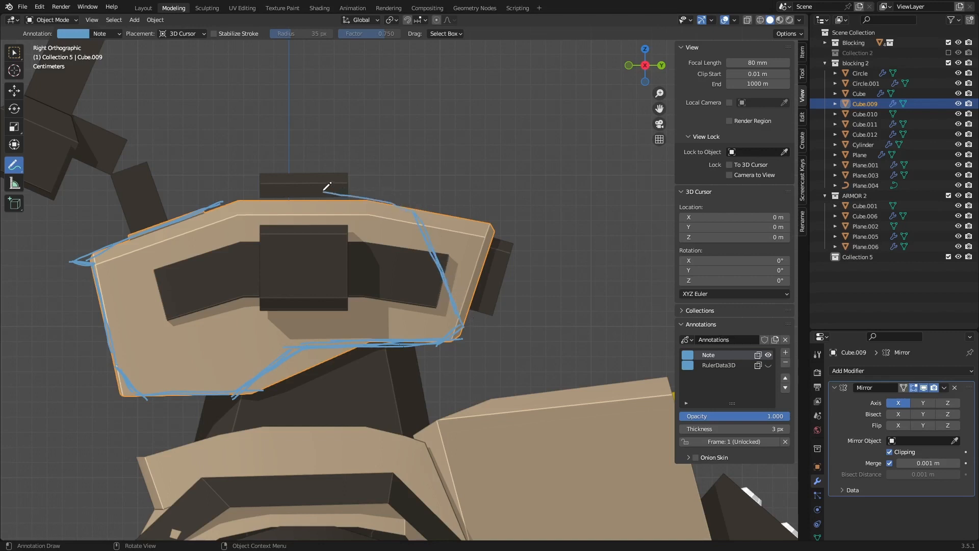
pyautogui.moveTo(409, 209)
pyautogui.mouseDown()
pyautogui.moveTo(351, 198)
pyautogui.moveTo(426, 211)
pyautogui.mouseUp()
# Sketch the helmet's top edge, redo the stroke flatter, and reinforce the sloping line toward the front tip
pyautogui.moveTo(344, 198); pyautogui.dragTo(221, 201)
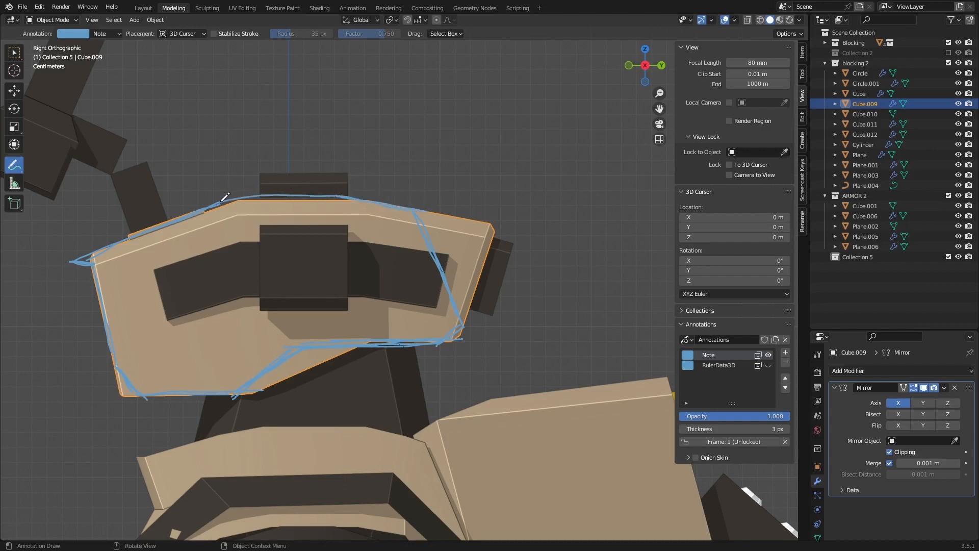
pyautogui.hotkey('ctrl', 'z')
pyautogui.moveTo(339, 196)
pyautogui.mouseDown()
pyautogui.moveTo(212, 204)
pyautogui.moveTo(338, 197)
pyautogui.mouseUp()
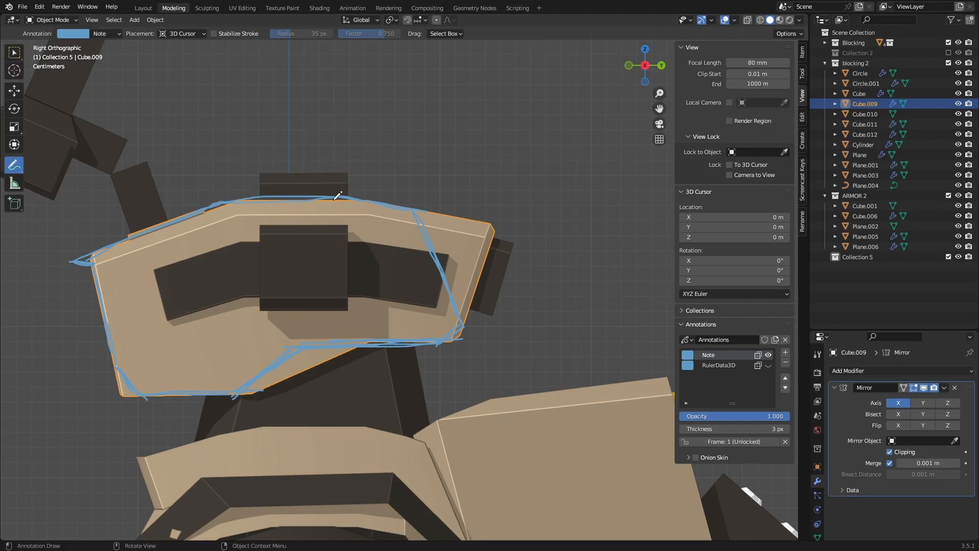
pyautogui.keyDown('shift'); pyautogui.moveTo(258, 205); pyautogui.dragTo(372, 160, button='middle'); pyautogui.keyUp('shift')
pyautogui.scroll(3, 372, 160)
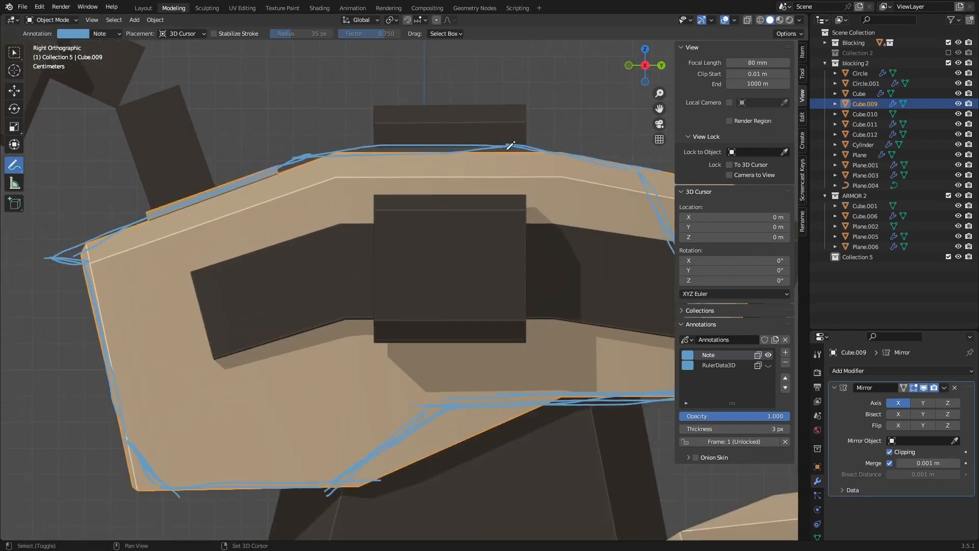
pyautogui.keyDown('shift'); pyautogui.moveTo(509, 148); pyautogui.dragTo(530, 140, button='middle'); pyautogui.keyUp('shift')
pyautogui.moveTo(531, 137); pyautogui.dragTo(349, 139)
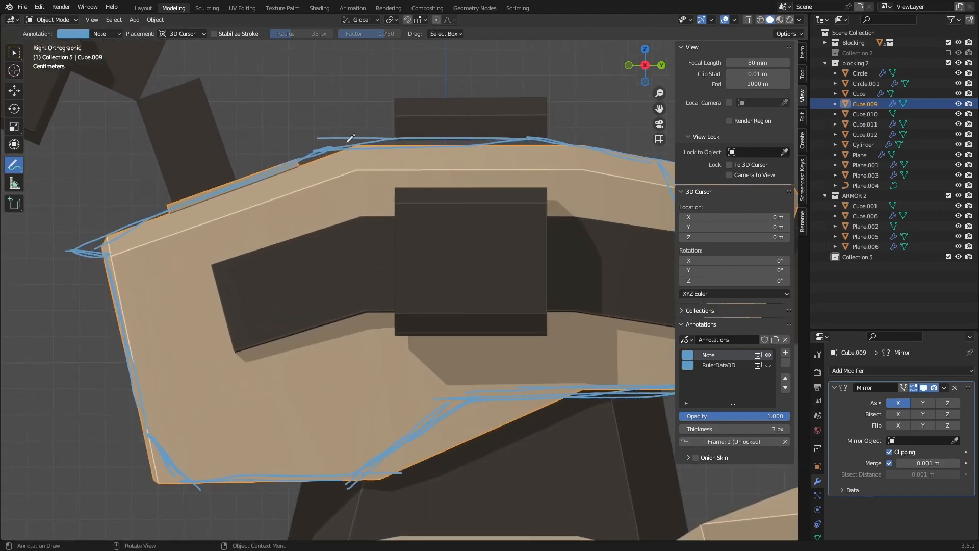
pyautogui.moveTo(82, 245); pyautogui.dragTo(200, 190)
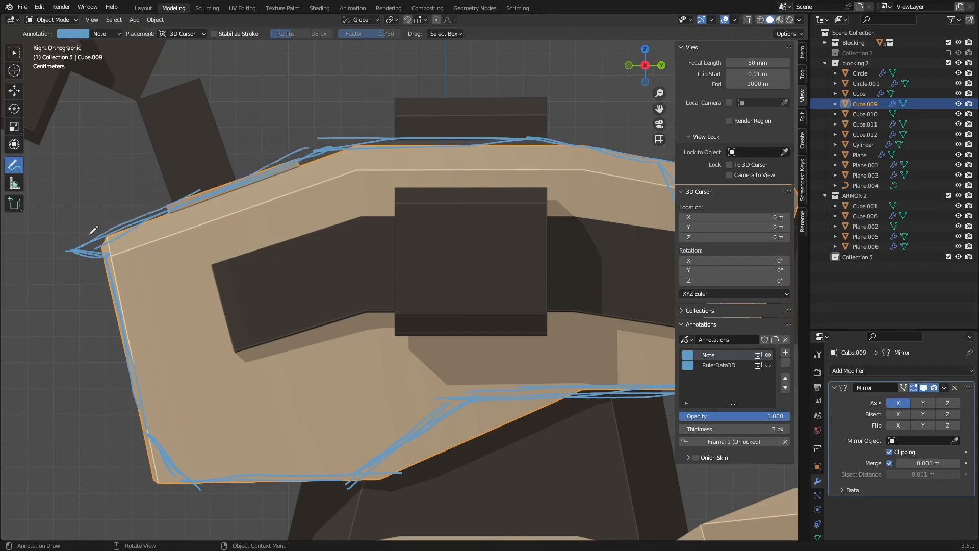
pyautogui.moveTo(94, 233)
pyautogui.mouseDown()
pyautogui.moveTo(149, 201)
pyautogui.moveTo(325, 144)
pyautogui.moveTo(502, 140)
pyautogui.mouseUp()
# Outline the helmet's rear panel by continuing the top edge to the back corner and sketching down the back edge
pyautogui.scroll(-7, 503, 189)
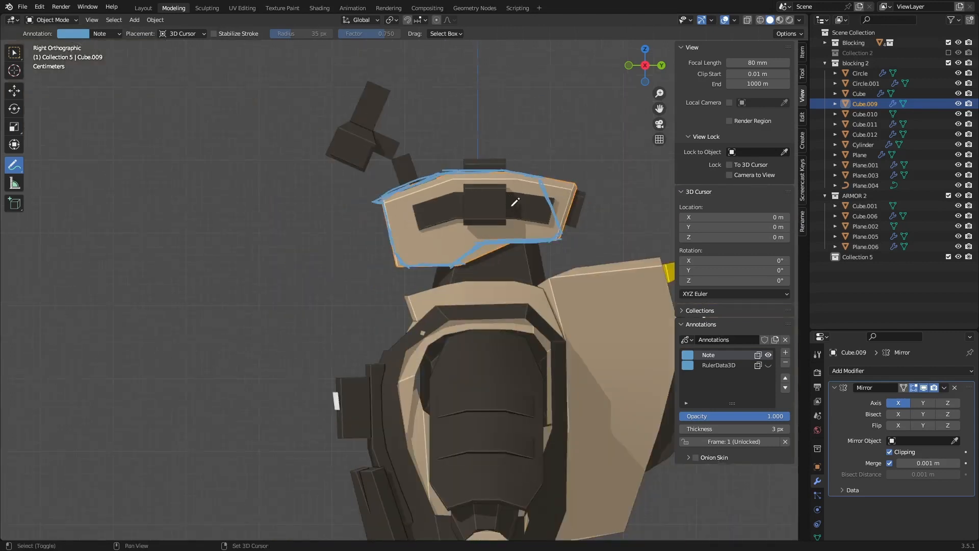
pyautogui.keyDown('shift'); pyautogui.moveTo(512, 207); pyautogui.dragTo(437, 171, button='middle'); pyautogui.keyUp('shift')
pyautogui.scroll(3, 332, 168)
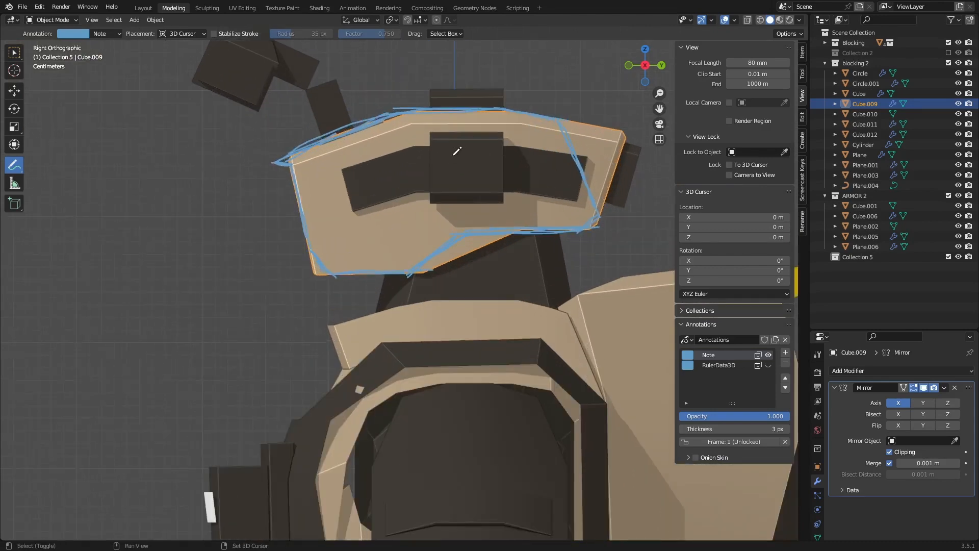
pyautogui.keyDown('shift'); pyautogui.moveTo(586, 133); pyautogui.dragTo(450, 149, button='middle'); pyautogui.keyUp('shift')
pyautogui.scroll(2, 449, 149)
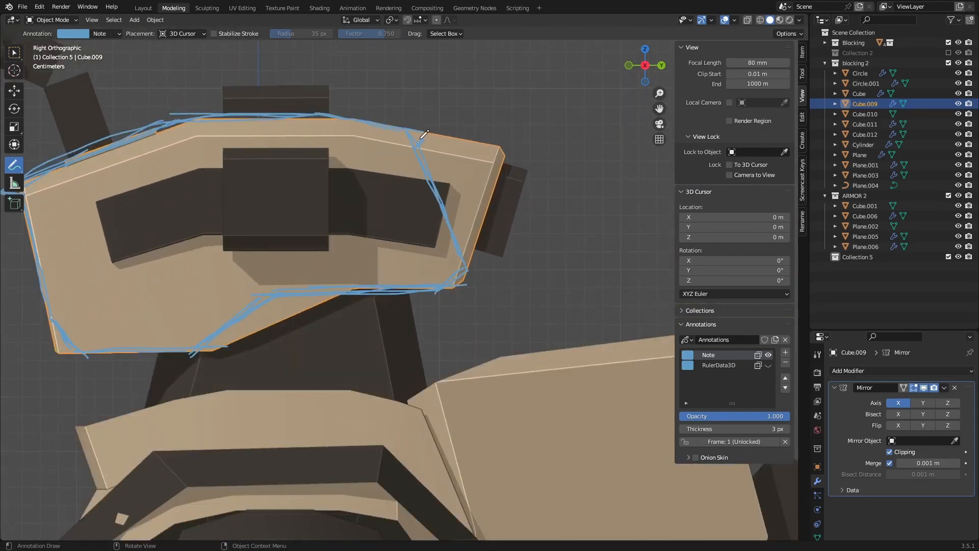
pyautogui.moveTo(431, 132); pyautogui.dragTo(483, 138)
pyautogui.moveTo(502, 157); pyautogui.dragTo(476, 227)
pyautogui.moveTo(502, 156); pyautogui.dragTo(477, 226)
pyautogui.moveTo(493, 183); pyautogui.dragTo(472, 233)
# Erase the strokes at the helmet's lower rear corner and redraw it as a chamfer below the slanted line
pyautogui.scroll(-4, 524, 207)
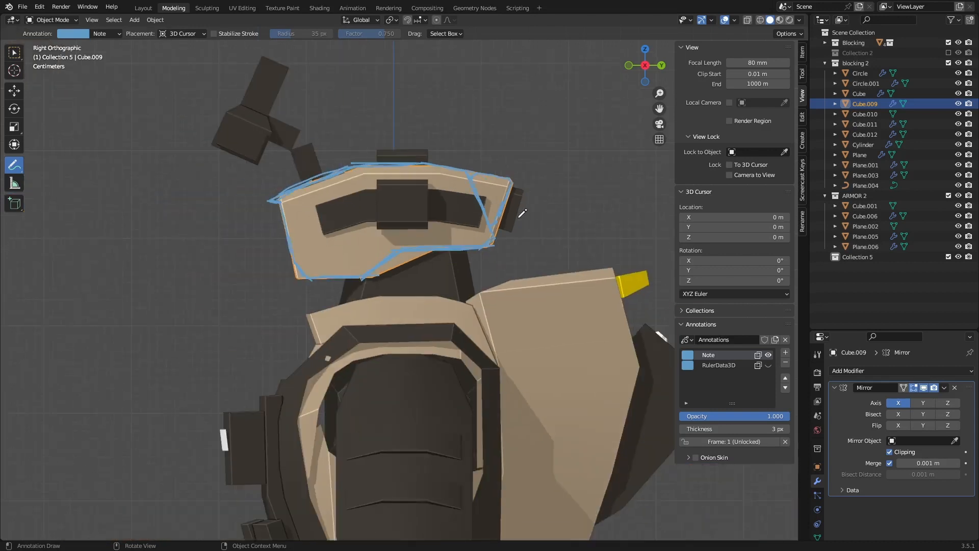
pyautogui.keyDown('shift'); pyautogui.moveTo(517, 216); pyautogui.dragTo(507, 181, button='middle'); pyautogui.keyUp('shift')
pyautogui.scroll(2, 506, 181)
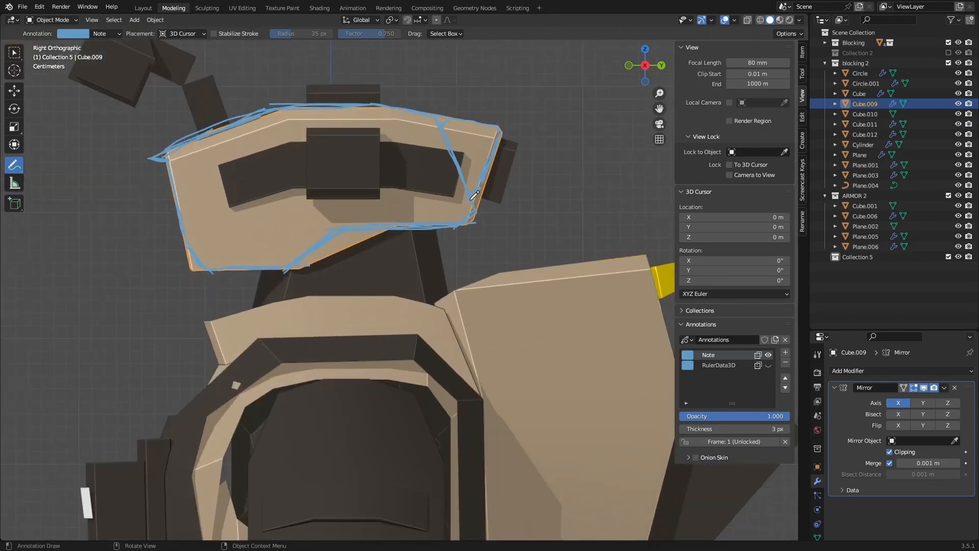
pyautogui.scroll(3, 477, 193)
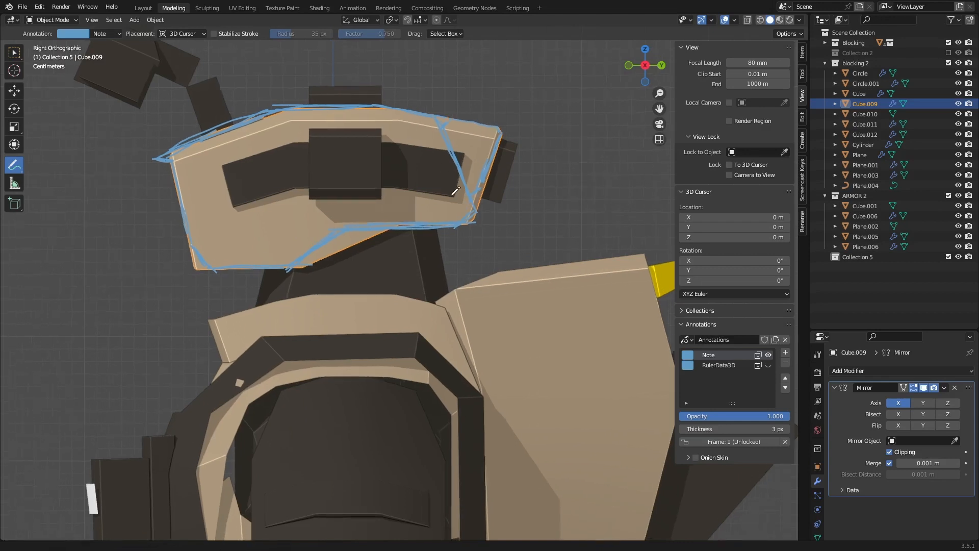
pyautogui.keyDown('shift'); pyautogui.moveTo(481, 183); pyautogui.dragTo(435, 200, button='middle'); pyautogui.keyUp('shift')
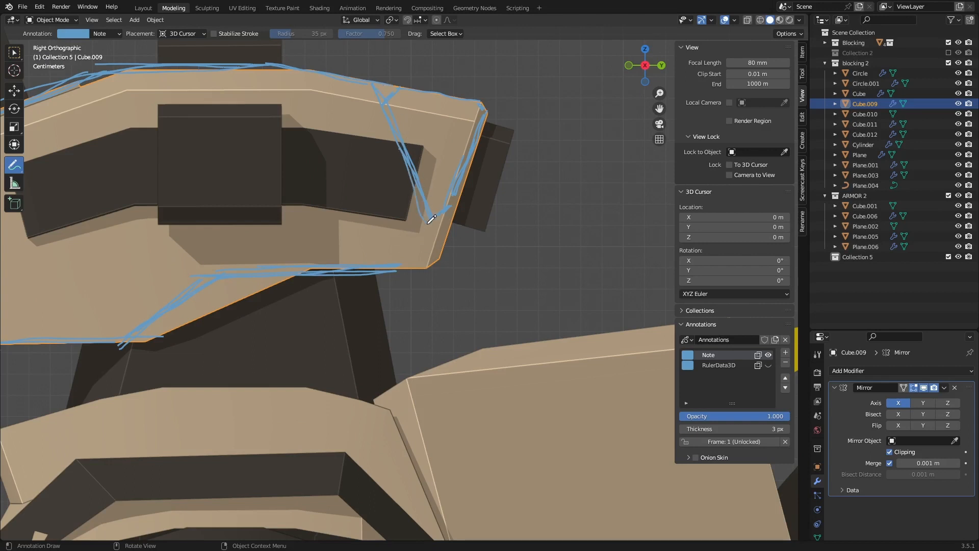
pyautogui.scroll(-4, 494, 248)
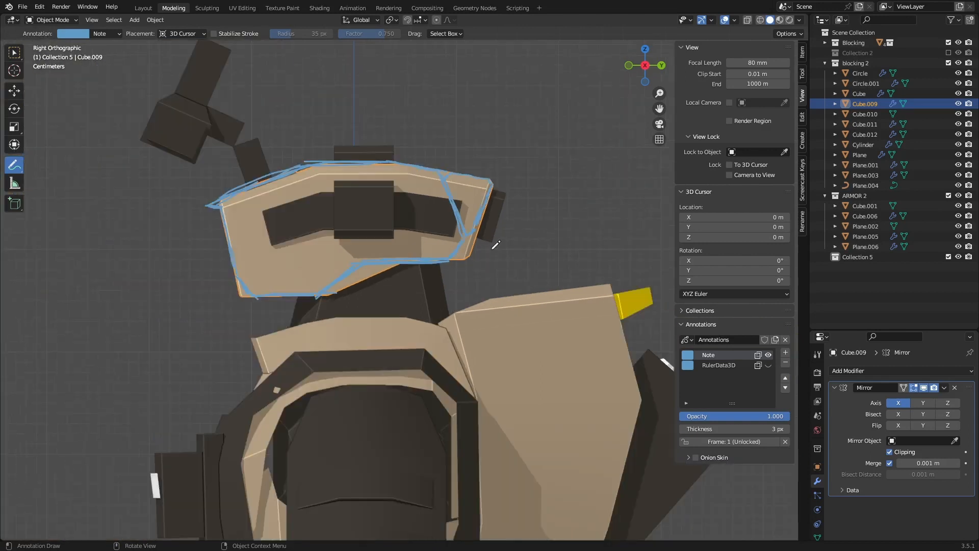
pyautogui.keyDown('shift'); pyautogui.moveTo(471, 236); pyautogui.dragTo(474, 209, button='middle'); pyautogui.keyUp('shift')
pyautogui.scroll(4, 452, 208)
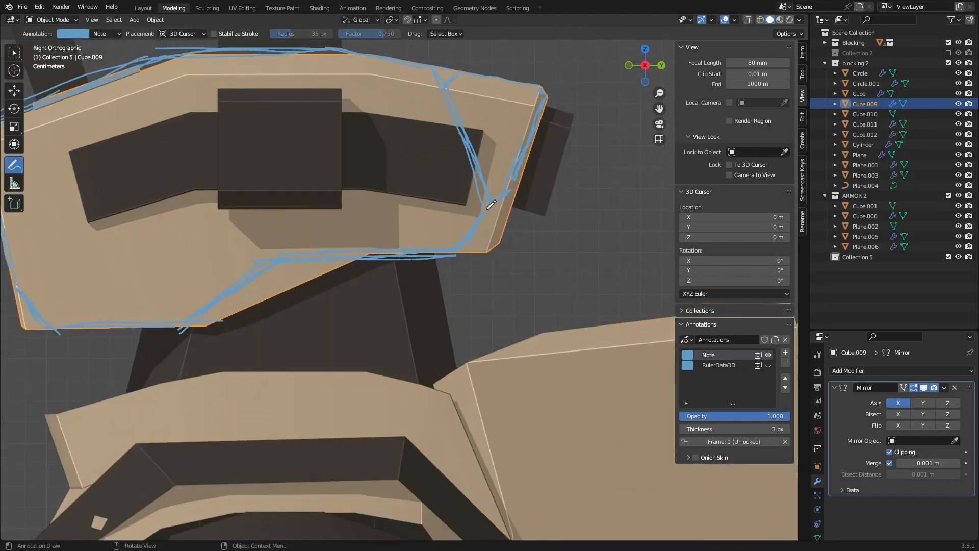
# Sketch an inner panel line above the helmet's lower outline, following it from the rear corner to the front side
pyautogui.moveTo(488, 206); pyautogui.dragTo(443, 208)
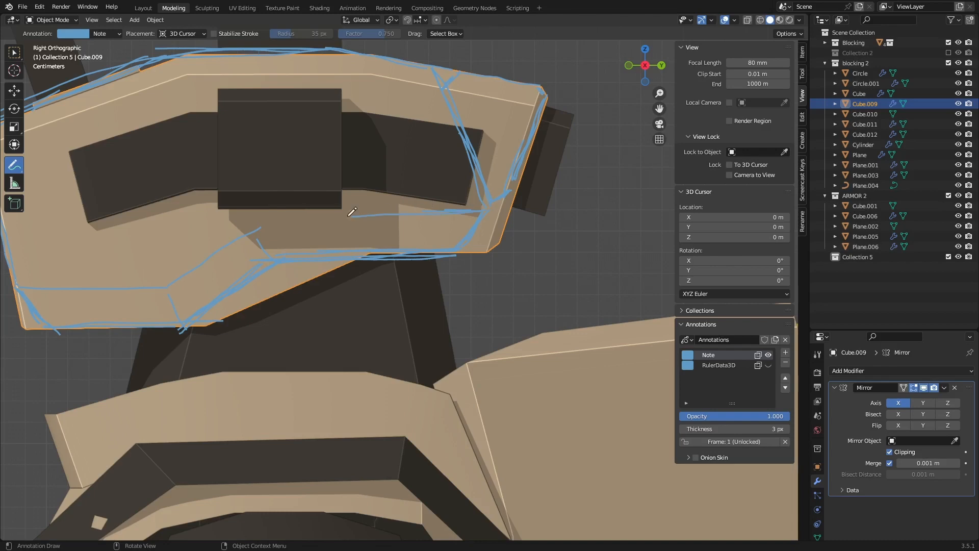
pyautogui.moveTo(348, 217); pyautogui.dragTo(265, 219)
pyautogui.scroll(-7, 347, 217)
pyautogui.keyDown('shift'); pyautogui.moveTo(340, 212); pyautogui.dragTo(343, 192, button='middle'); pyautogui.keyUp('shift')
pyautogui.scroll(3, 343, 192)
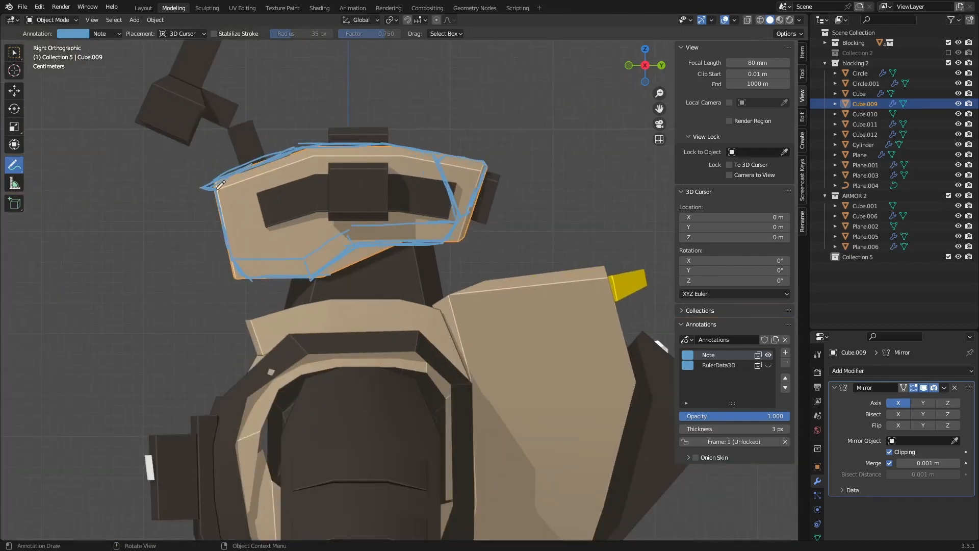
# Sketch an inner panel line just below the helmet's top edge, following it from the front tip to the rear edge
pyautogui.scroll(5, 299, 153)
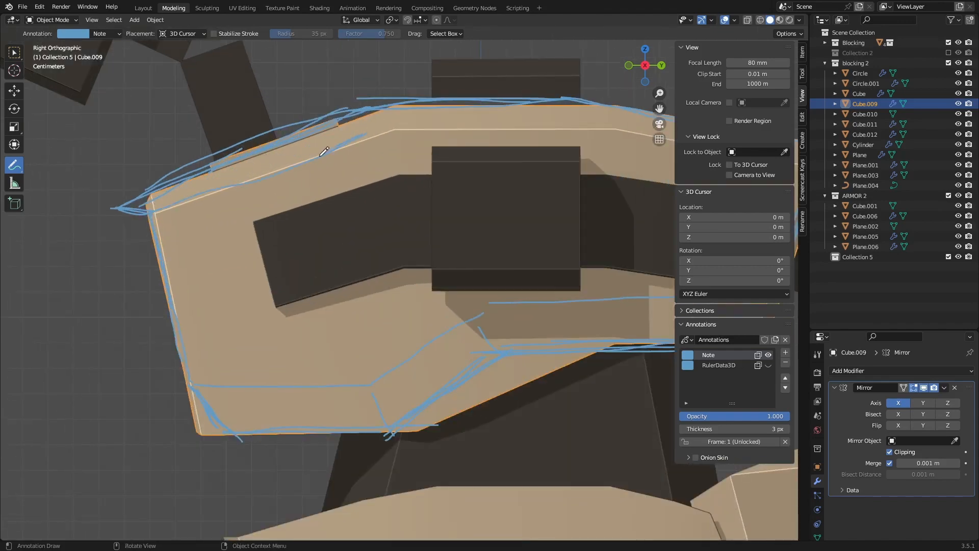
pyautogui.keyDown('shift'); pyautogui.moveTo(412, 122); pyautogui.dragTo(295, 146, button='middle'); pyautogui.keyUp('shift')
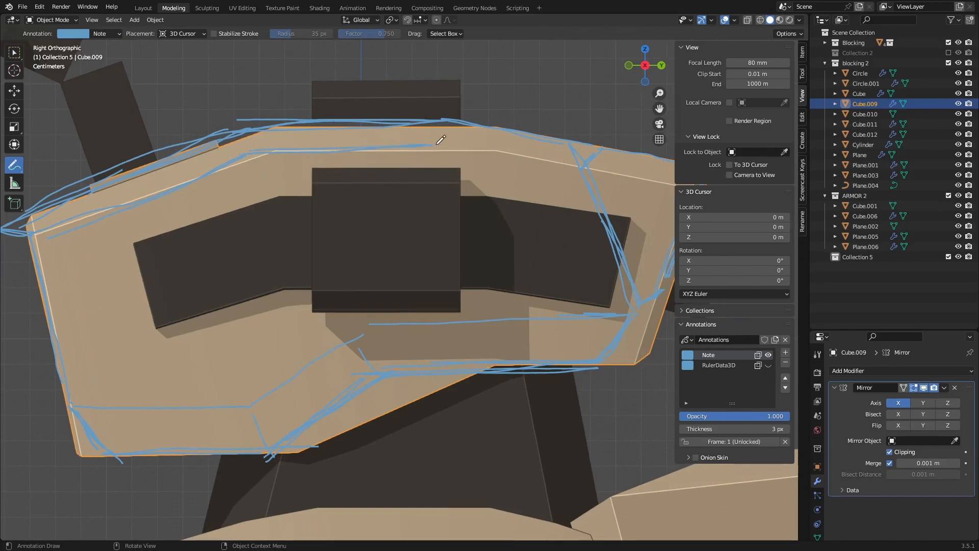
pyautogui.scroll(-6, 598, 167)
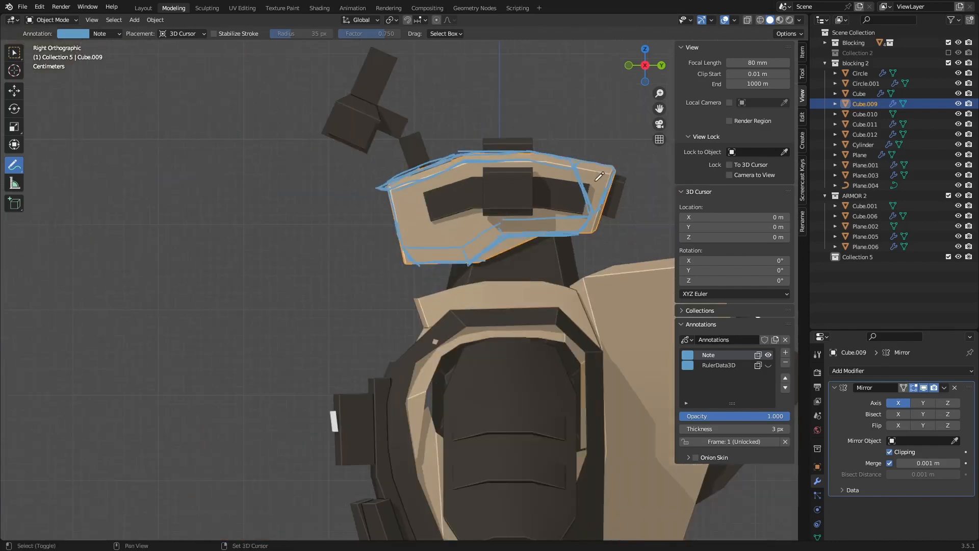
pyautogui.scroll(5, 491, 115)
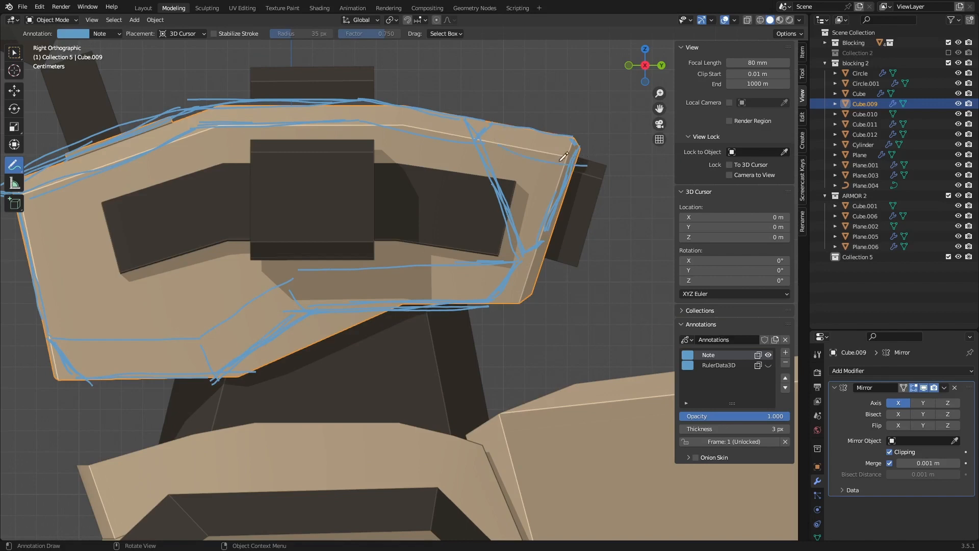
# Sketch a boxy attachment behind the helmet's rear edge, with a short line trailing backward from its upper corner
pyautogui.scroll(-6, 525, 148)
pyautogui.scroll(2, 459, 133)
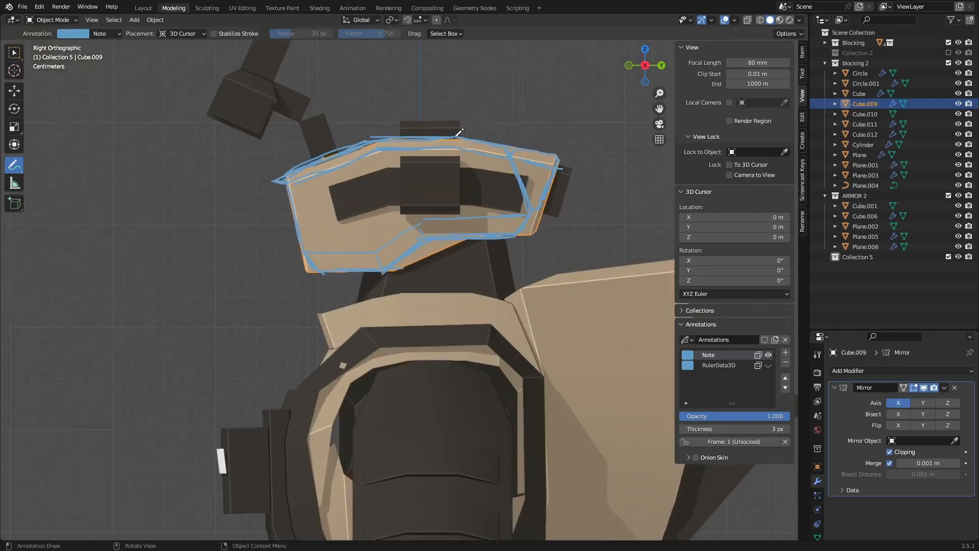
pyautogui.scroll(6, 582, 168)
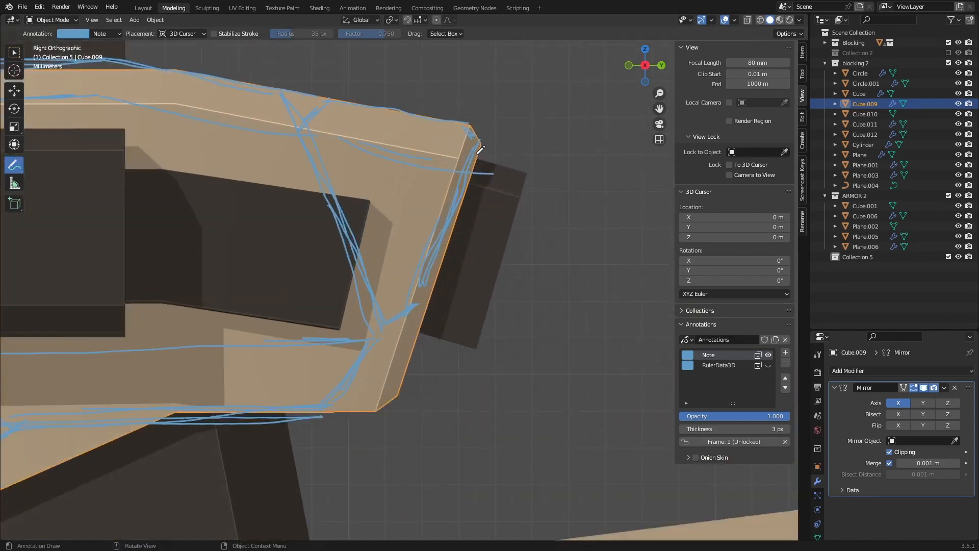
pyautogui.moveTo(528, 176)
pyautogui.mouseDown()
pyautogui.moveTo(487, 300)
pyautogui.moveTo(414, 295)
pyautogui.moveTo(522, 192)
pyautogui.mouseUp()
pyautogui.scroll(-1, 530, 179)
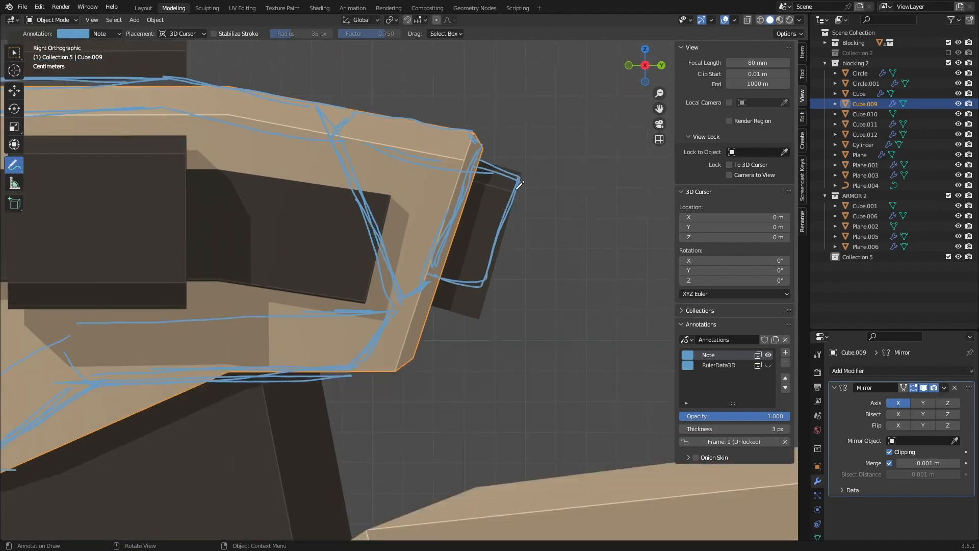
pyautogui.scroll(-6, 510, 179)
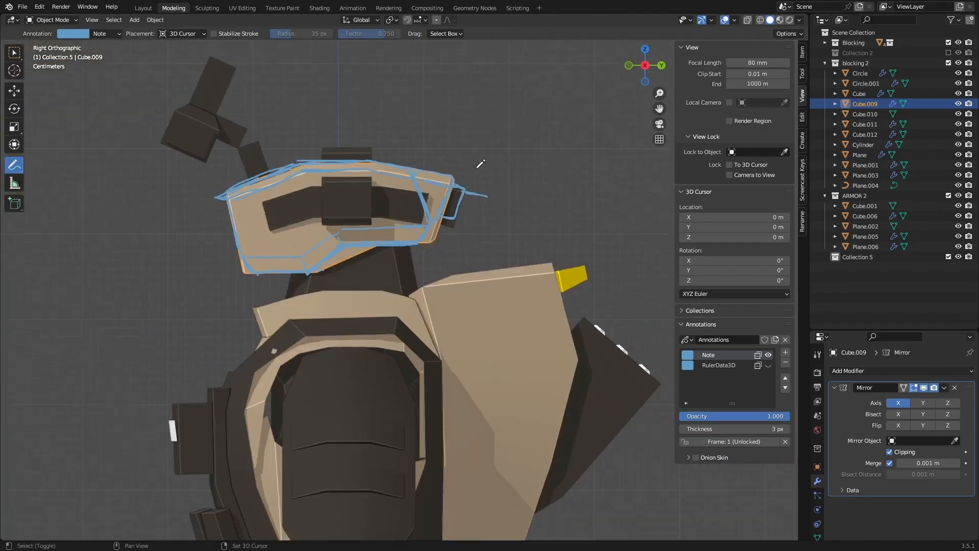
# Try out a low raised block sketch above the helmet's flat top edge, undoing and redrawing its strokes
pyautogui.scroll(4, 284, 138)
pyautogui.scroll(2, 364, 157)
pyautogui.keyDown('shift'); pyautogui.moveTo(508, 160); pyautogui.dragTo(367, 149, button='middle'); pyautogui.keyUp('shift')
pyautogui.scroll(2, 355, 147)
pyautogui.scroll(-3, 304, 158)
pyautogui.moveTo(279, 121); pyautogui.dragTo(500, 148)
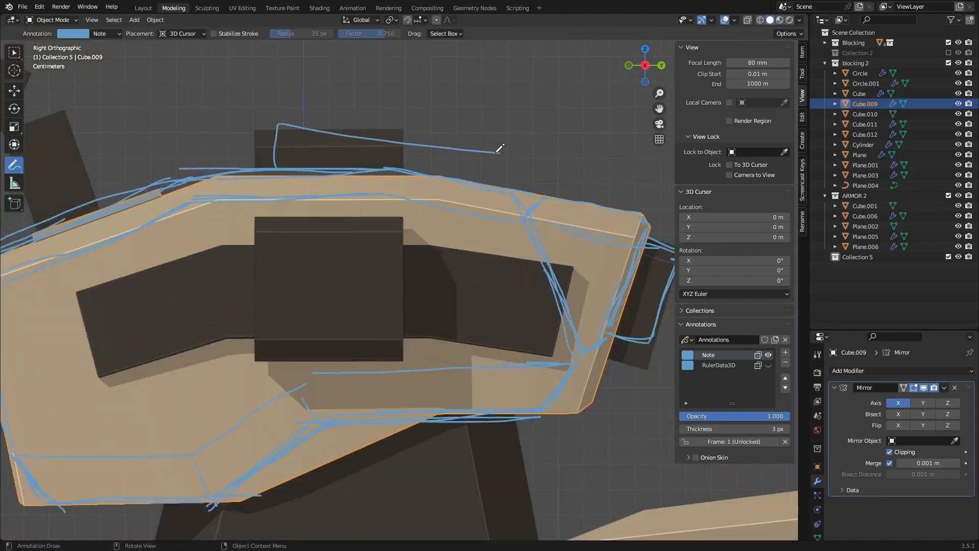
pyautogui.hotkey('ctrl', 'z')
pyautogui.moveTo(276, 166); pyautogui.dragTo(446, 150)
pyautogui.hotkey('ctrl', 'z')
pyautogui.scroll(-4, 513, 148)
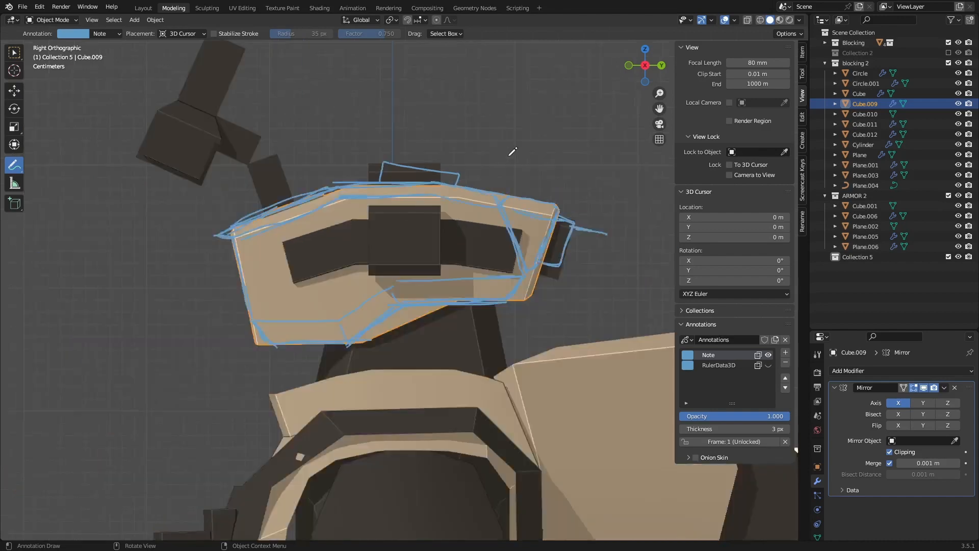
pyautogui.scroll(3, 428, 192)
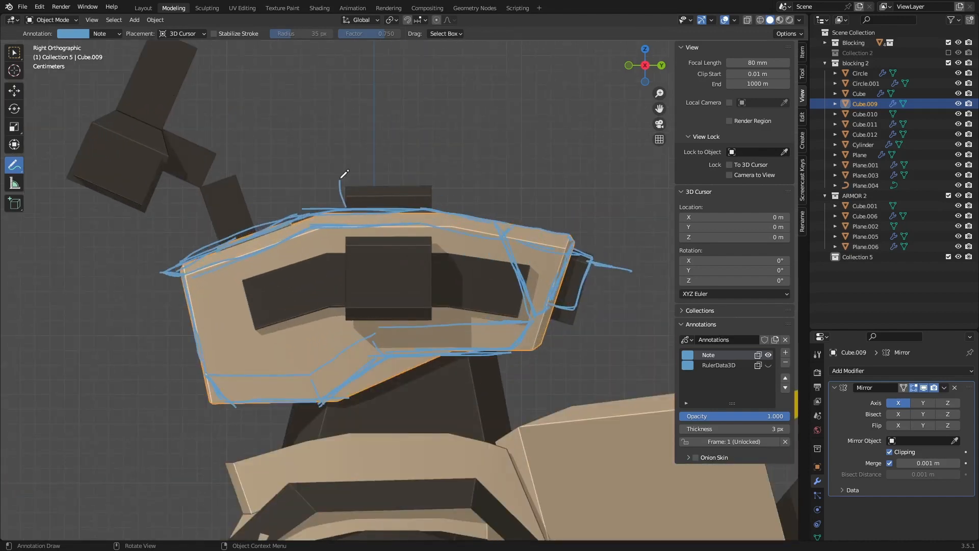
pyautogui.moveTo(340, 179); pyautogui.dragTo(442, 193)
pyautogui.hotkey('ctrl', 'z')
pyautogui.moveTo(368, 185)
pyautogui.mouseDown()
pyautogui.moveTo(431, 198)
pyautogui.moveTo(432, 208)
pyautogui.mouseUp()
# Try sketching a small raised block on the helmet's sloping front top edge
pyautogui.scroll(-4, 429, 205)
pyautogui.scroll(6, 522, 193)
pyautogui.moveTo(301, 204)
pyautogui.keyDown('shift'); pyautogui.mouseDown(button='middle')
pyautogui.moveTo(522, 193)
pyautogui.moveTo(363, 197)
pyautogui.mouseUp(button='middle'); pyautogui.keyUp('shift')
pyautogui.scroll(2, 481, 219)
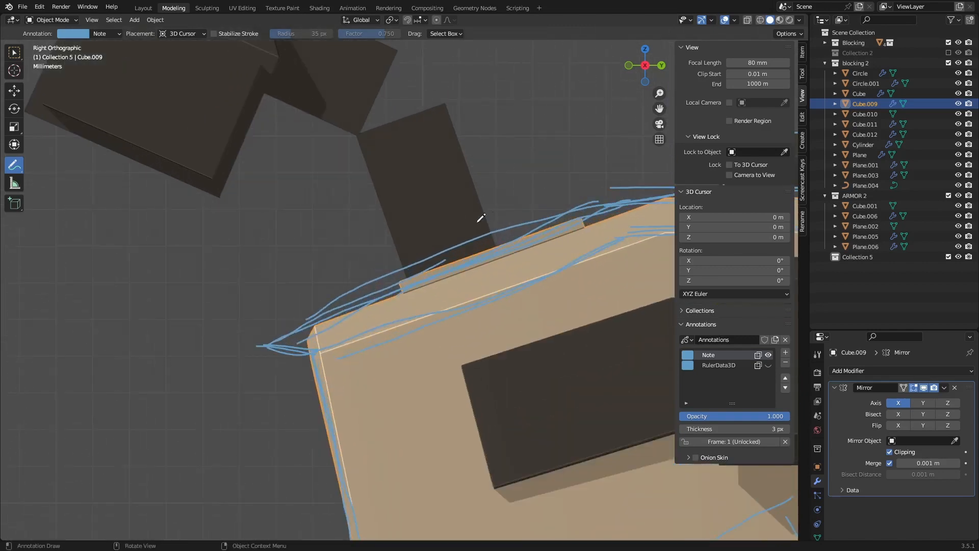
pyautogui.scroll(1, 446, 233)
pyautogui.moveTo(365, 300)
pyautogui.mouseDown()
pyautogui.moveTo(514, 214)
pyautogui.moveTo(518, 255)
pyautogui.mouseUp()
pyautogui.scroll(-3, 514, 232)
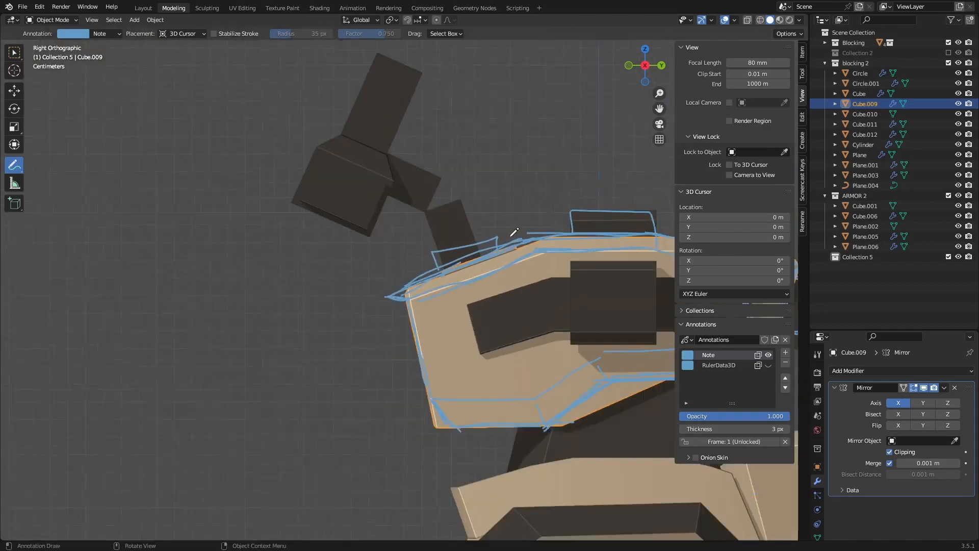
# Try sketching over the antenna arm above the helmet's front, and undo the raised block and arm strokes
pyautogui.moveTo(465, 216); pyautogui.dragTo(420, 143)
pyautogui.moveTo(424, 77); pyautogui.dragTo(409, 131)
pyautogui.hotkey('ctrl', 'z')
pyautogui.hotkey('ctrl', 'z')
# Hide the blocked-out head objects Cube.009 and Cube.010 so that only the helmet sketch remains in place
pyautogui.moveTo(485, 157)
pyautogui.keyDown('shift'); pyautogui.mouseDown(button='middle')
pyautogui.moveTo(360, 105)
pyautogui.moveTo(374, 96)
pyautogui.moveTo(366, 90)
pyautogui.mouseUp(button='middle'); pyautogui.keyUp('shift')
pyautogui.scroll(-3, 363, 100)
pyautogui.moveTo(958, 103); pyautogui.dragTo(958, 114)
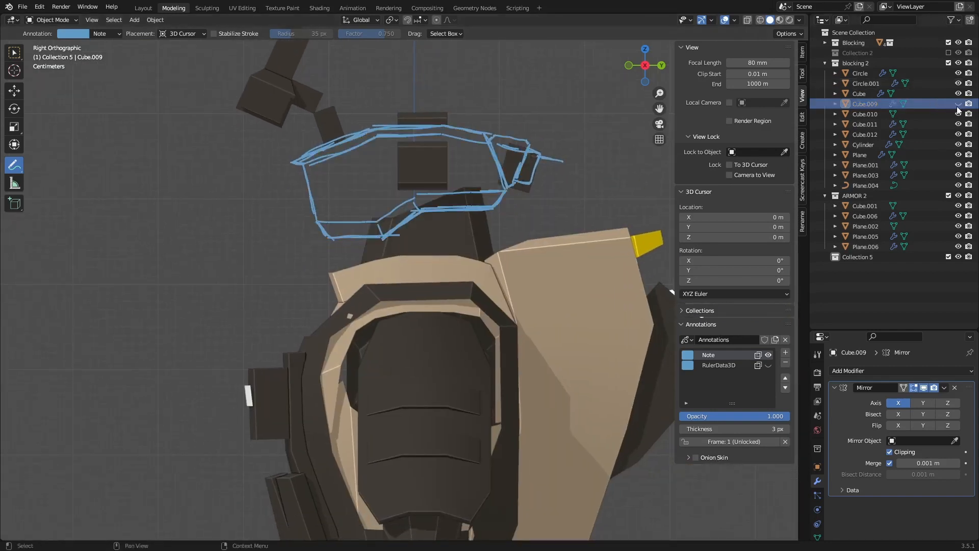
pyautogui.scroll(-5, 476, 151)
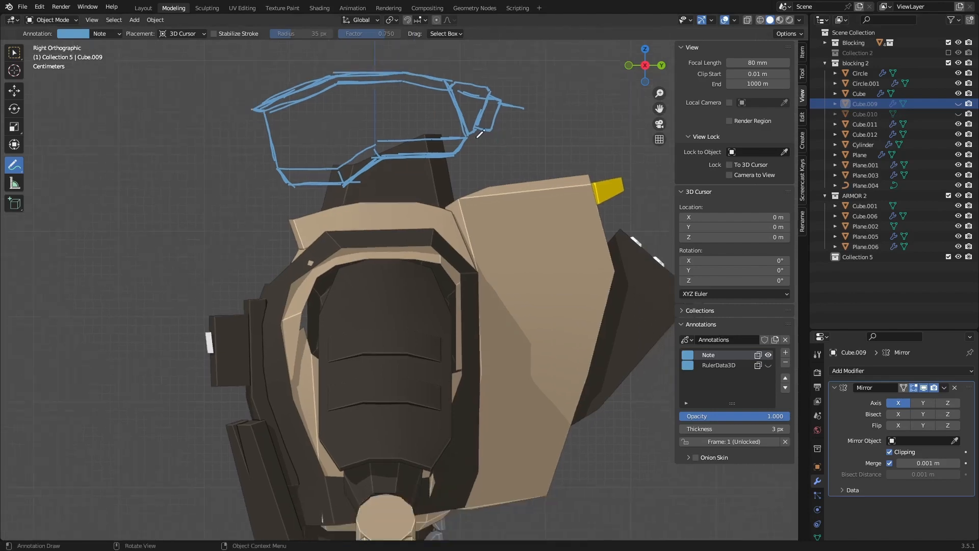
pyautogui.scroll(-3, 476, 151)
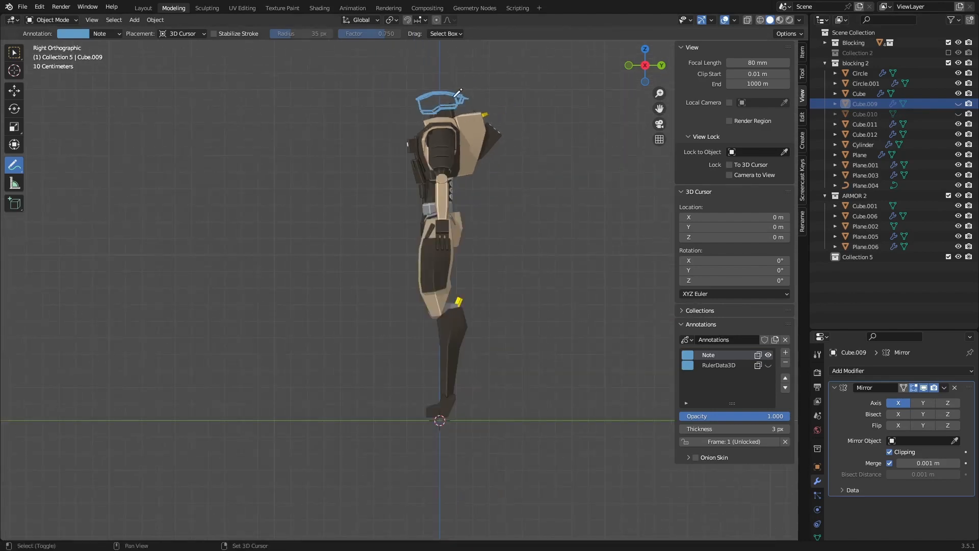
pyautogui.scroll(10, 450, 164)
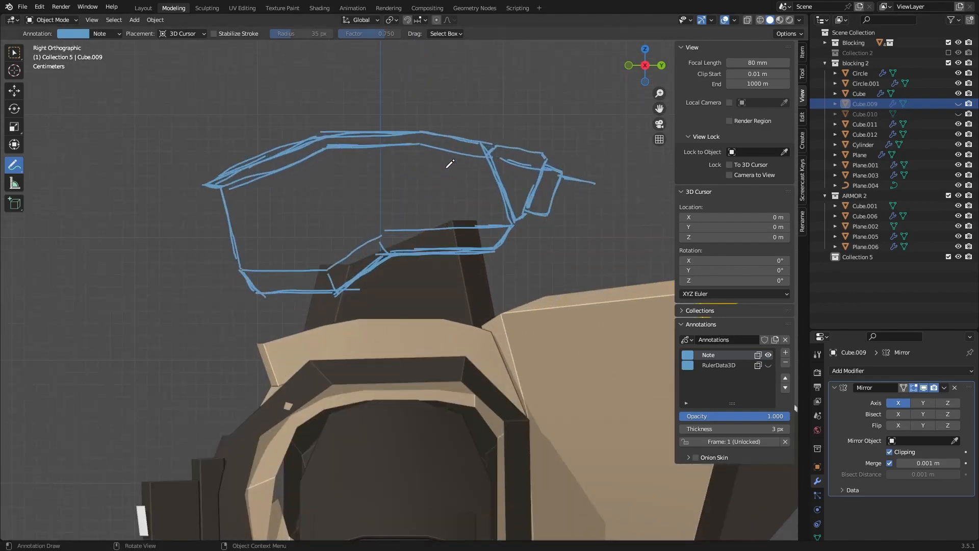
pyautogui.keyDown('shift'); pyautogui.moveTo(521, 185); pyautogui.dragTo(499, 199, button='middle'); pyautogui.keyUp('shift')
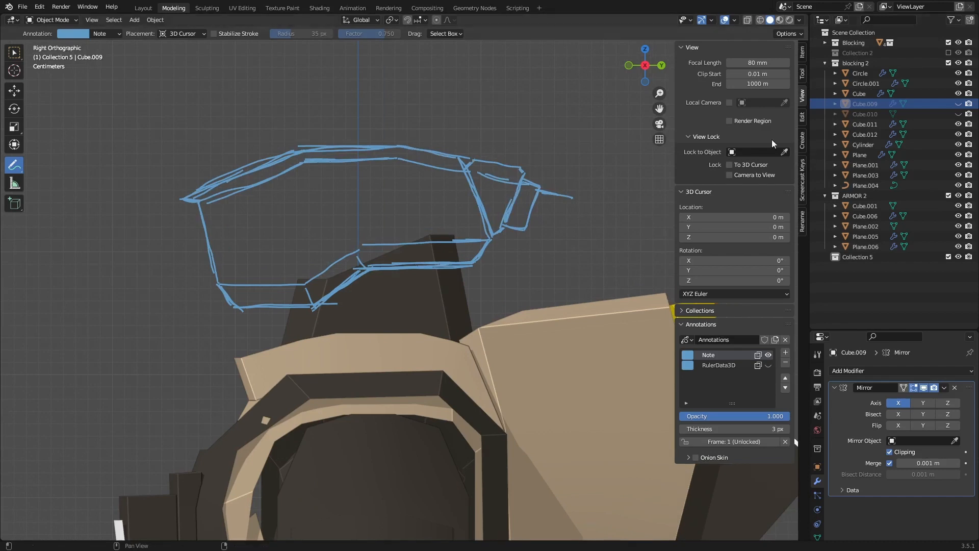
# Make Collection 5 the active collection and add a 2 m plane mesh to it
pyautogui.click(865, 258)
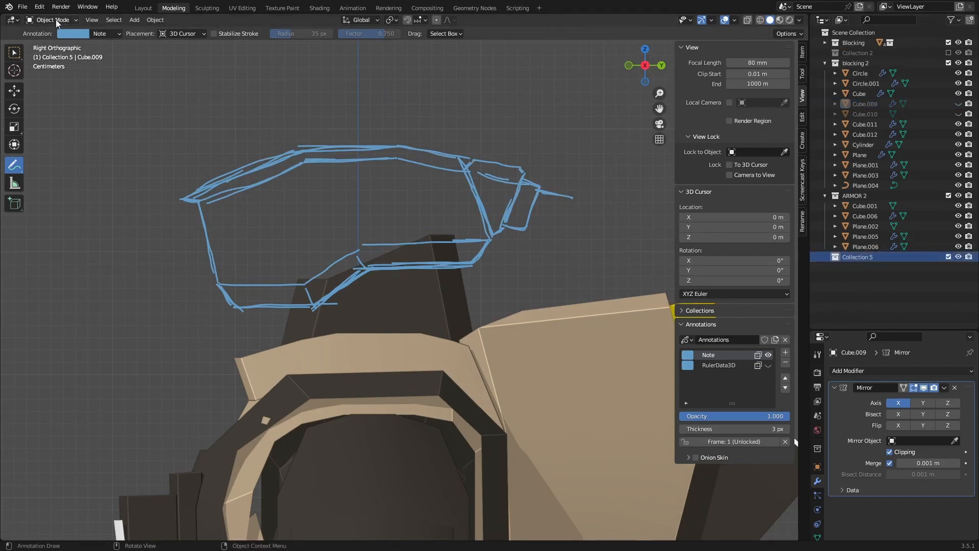
pyautogui.click(134, 20)
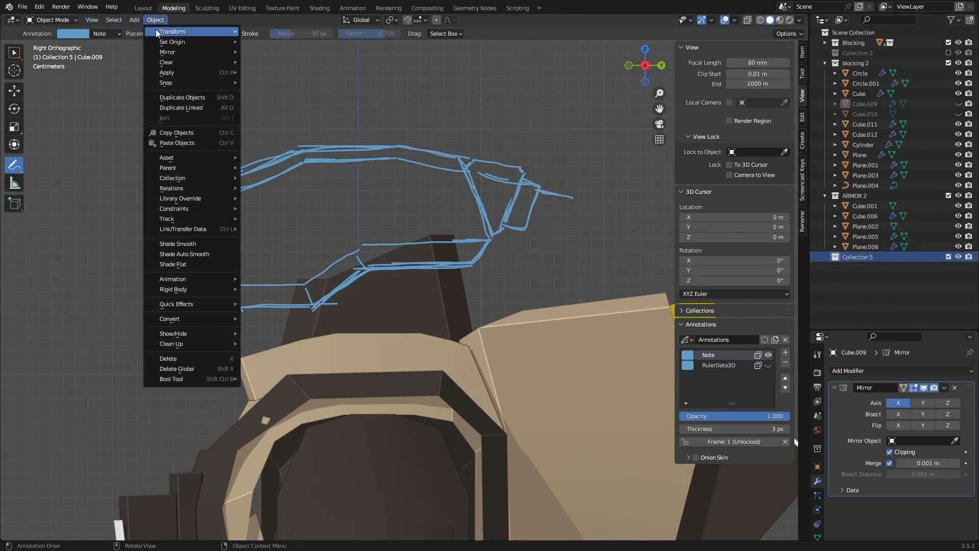
pyautogui.moveTo(153, 32)
pyautogui.click(222, 32)
pyautogui.scroll(-14, 414, 222)
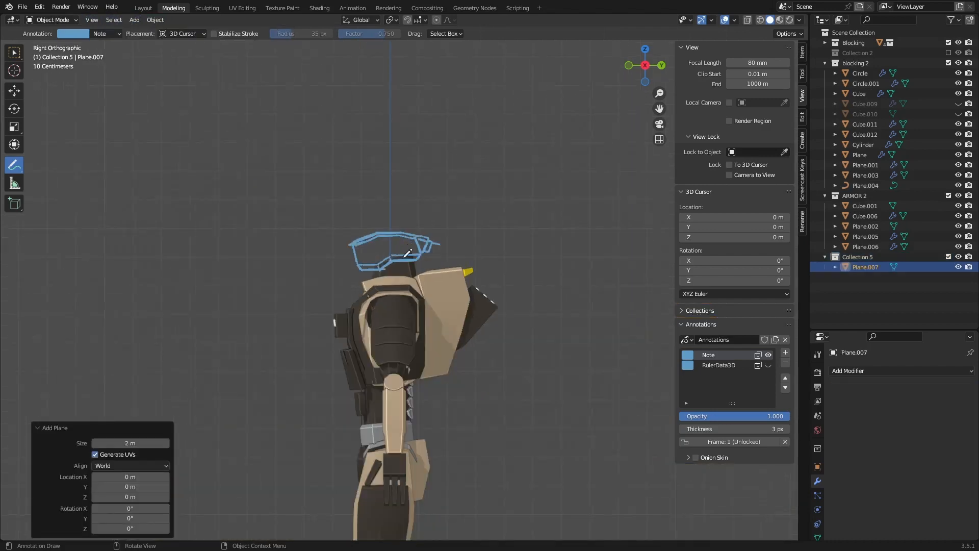
# Raise the plane's geometry about 2.05 m in Edit Mode, and lower it about 0.06 m to the sketch's top edge
pyautogui.press('Tab')
pyautogui.moveTo(416, 347); pyautogui.dragTo(414, 192)
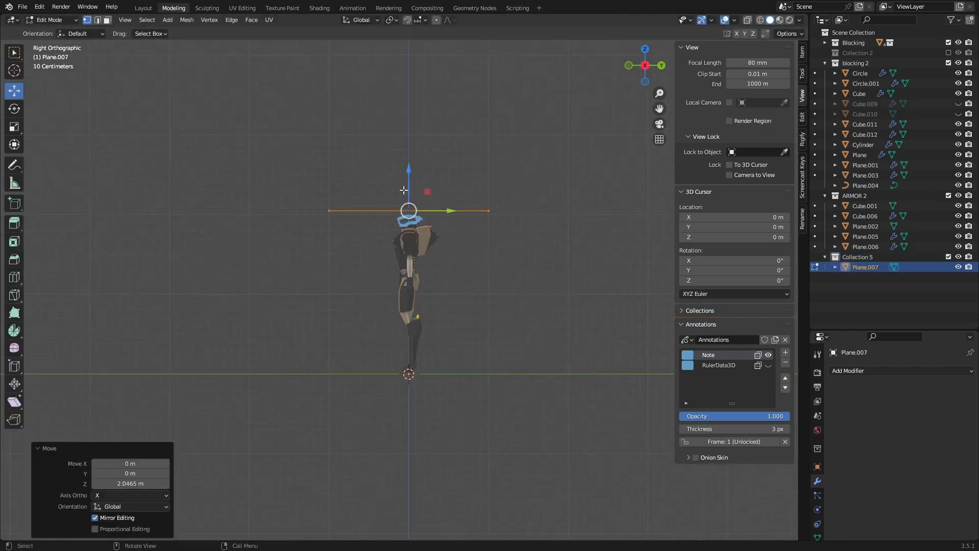
pyautogui.scroll(8, 416, 216)
pyautogui.scroll(5, 425, 243)
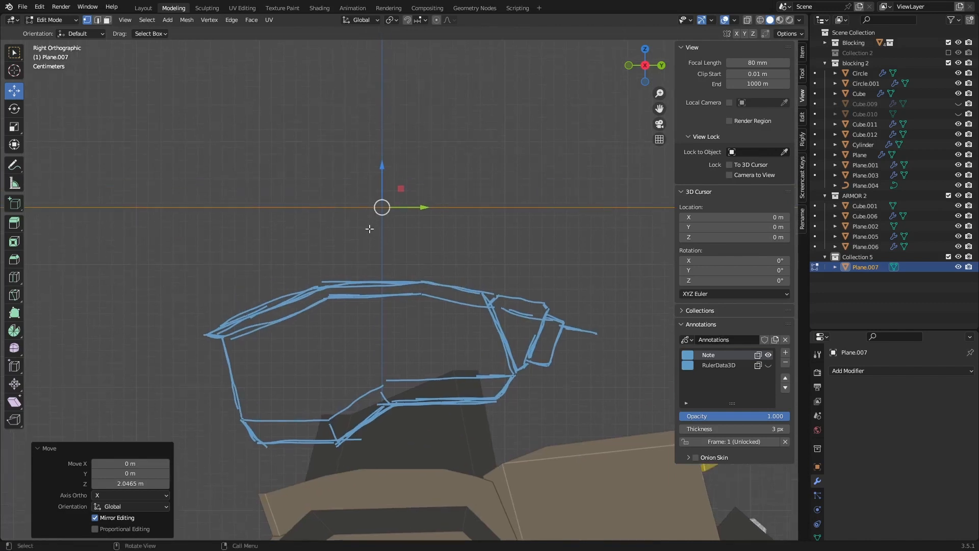
pyautogui.moveTo(379, 169); pyautogui.dragTo(386, 242)
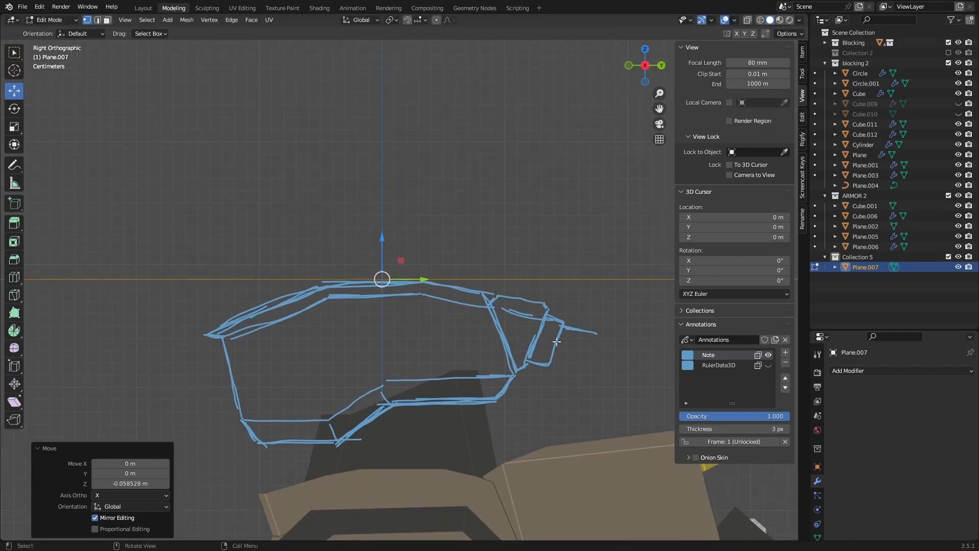
# Scale the plane down by 0.117 and again by about 0.315 to match the helmet sketch's flat top section
pyautogui.press('s')
pyautogui.click(380, 301)
pyautogui.press('s')
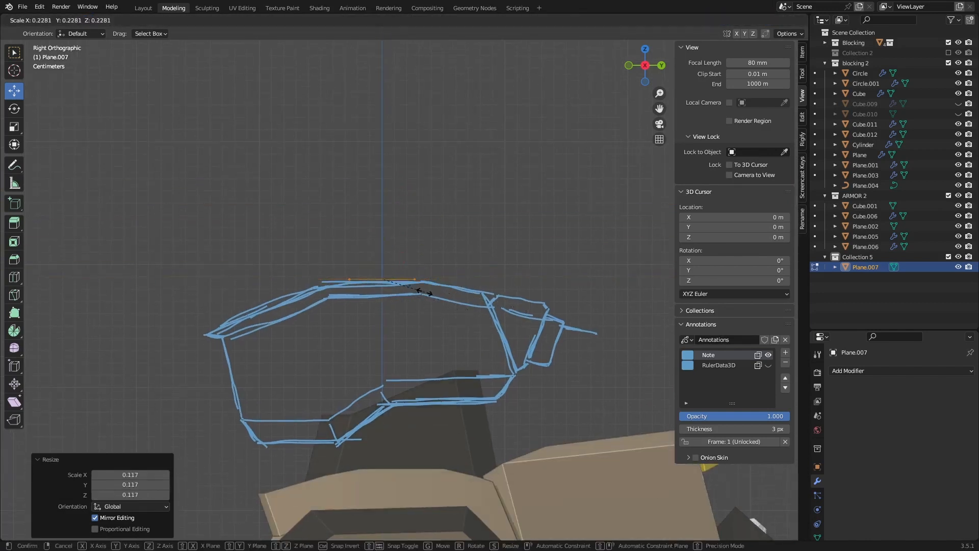
pyautogui.click(442, 294)
# Extrude the plane's front edge to the sketch's front tip, about -0.106 m in Y and -0.044 m in Z, working in wireframe
pyautogui.keyDown('shift'); pyautogui.moveTo(441, 295); pyautogui.dragTo(445, 264, button='middle'); pyautogui.keyUp('shift')
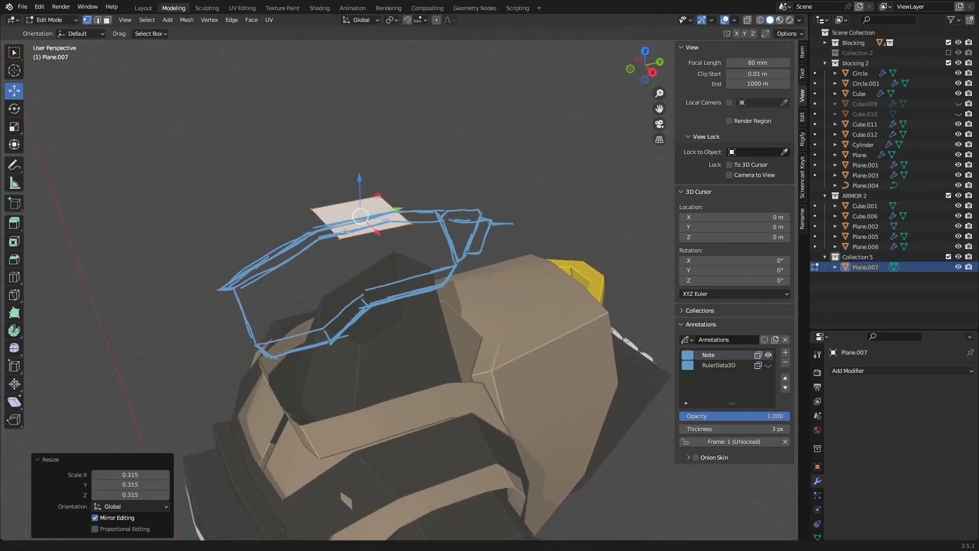
pyautogui.moveTo(280, 188); pyautogui.dragTo(340, 248)
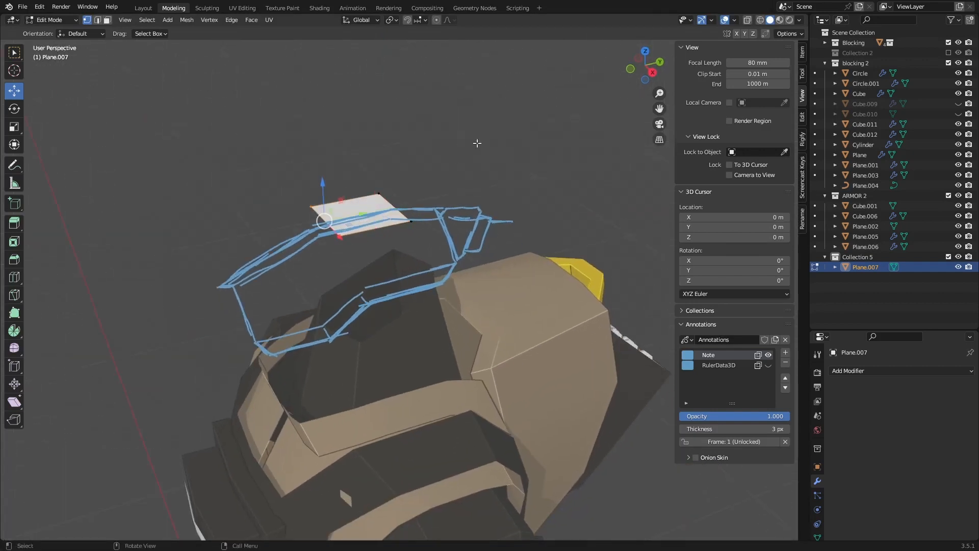
pyautogui.click(651, 73)
pyautogui.hotkey('shift', 'z')
pyautogui.scroll(4, 365, 167)
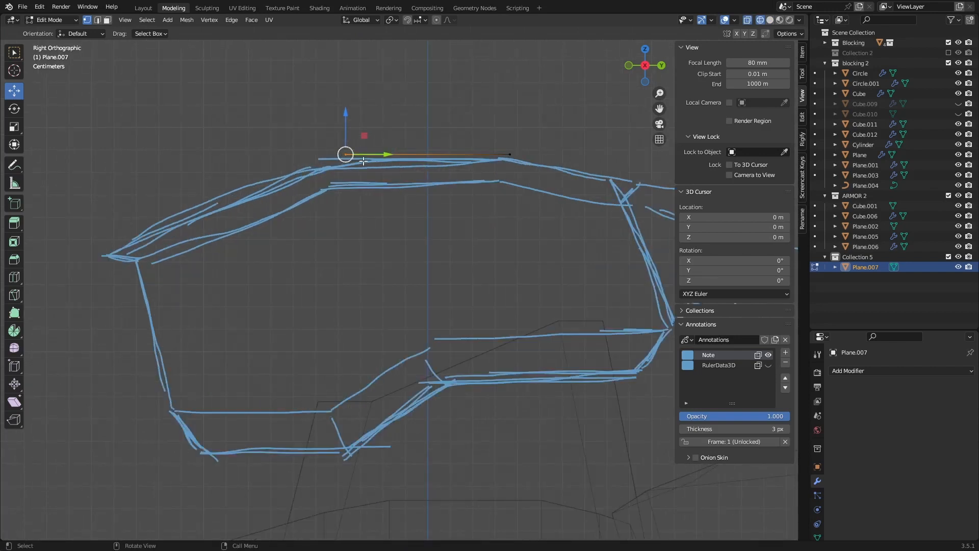
pyautogui.press('e')
pyautogui.click(203, 221)
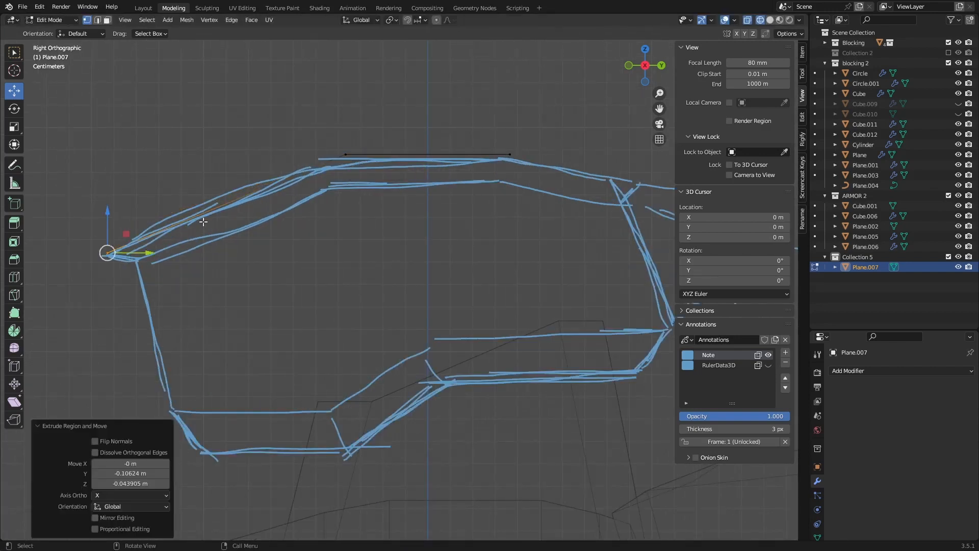
# Extrude the plane's rear edge to the sketch's slanted panel line, about 0.045 m in Y and -0.011 m in Z
pyautogui.keyDown('shift'); pyautogui.moveTo(411, 147); pyautogui.dragTo(277, 158, button='middle'); pyautogui.keyUp('shift')
pyautogui.click(379, 183)
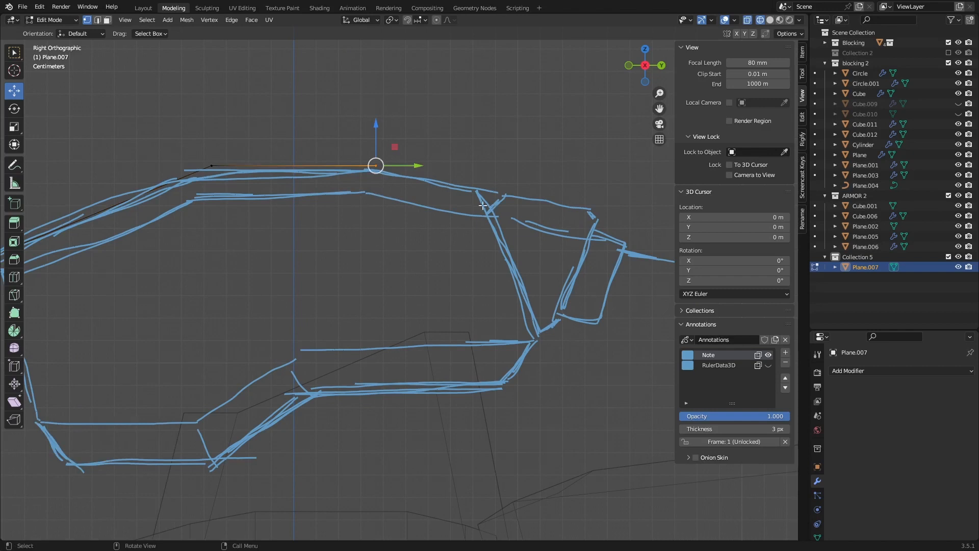
pyautogui.press('g')
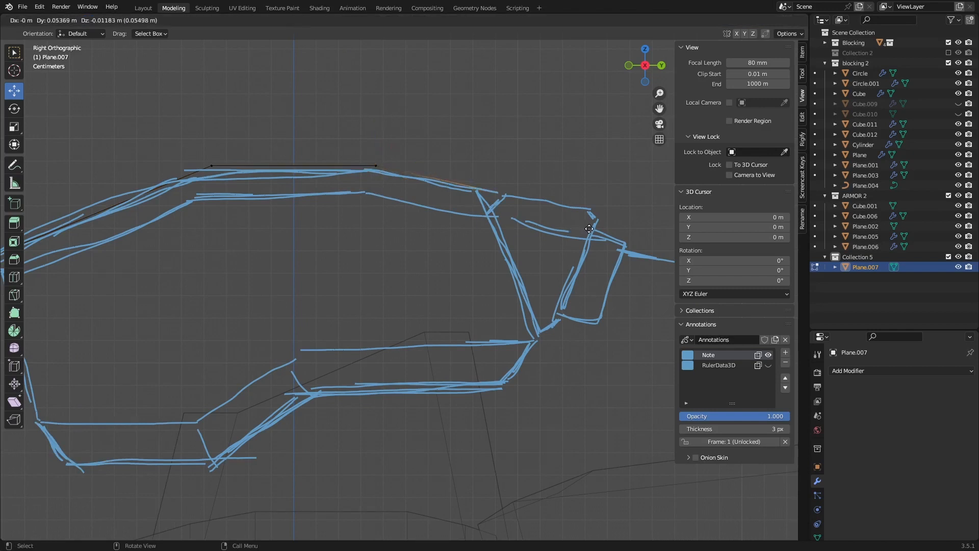
pyautogui.click(568, 226)
# Lower the flat top section's vertices slightly onto the sketched top line and select its front vertices
pyautogui.keyDown('shift'); pyautogui.moveTo(270, 160); pyautogui.dragTo(333, 137, button='middle'); pyautogui.keyUp('shift')
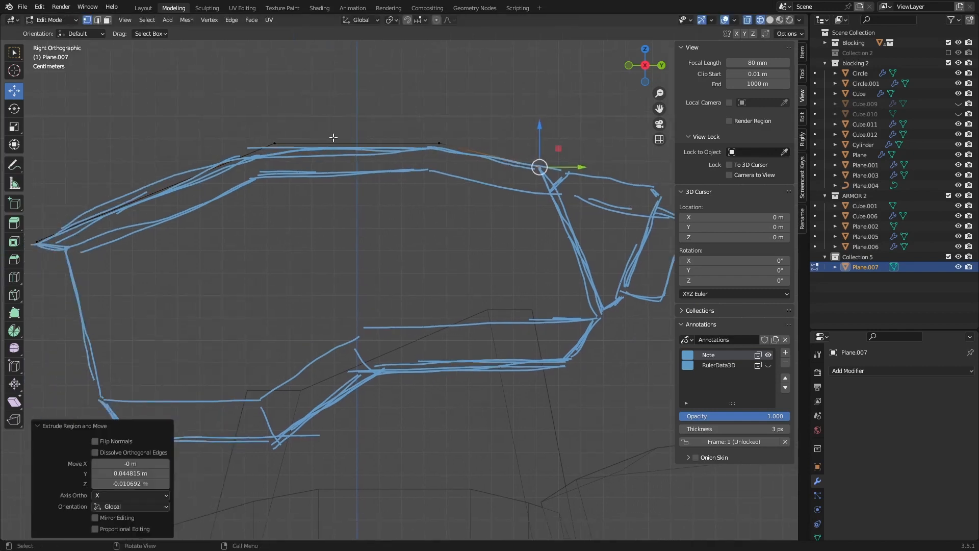
pyautogui.moveTo(242, 107); pyautogui.dragTo(453, 186)
pyautogui.moveTo(357, 104); pyautogui.dragTo(359, 111)
pyautogui.moveTo(254, 121); pyautogui.dragTo(303, 189)
# Add one centred loop cut across the sloping front face and raise it about 0.0034 m to follow the sketch
pyautogui.moveTo(148, 196); pyautogui.dragTo(201, 240, button='middle')
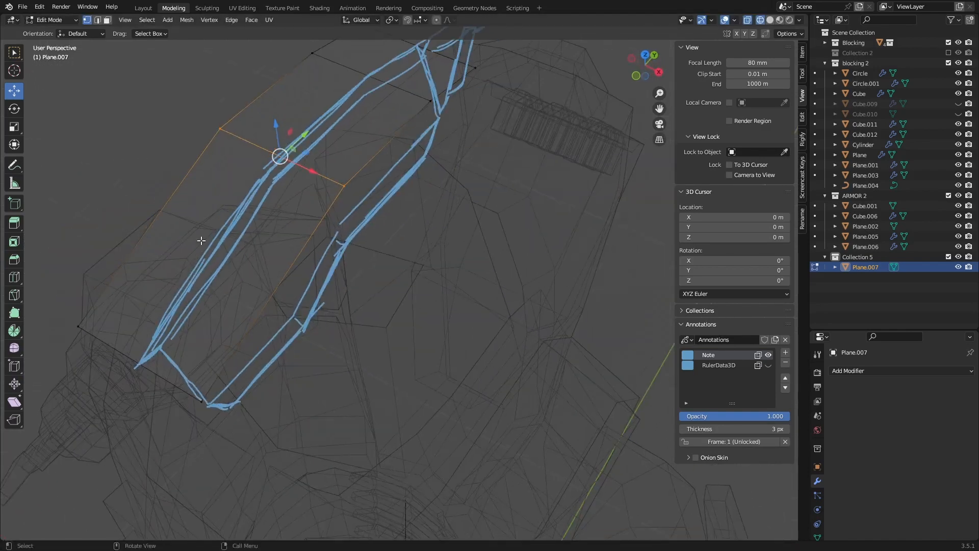
pyautogui.hotkey('ctrl', 'r')
pyautogui.click(148, 226)
pyautogui.rightClick(149, 227)
pyautogui.moveTo(404, 297); pyautogui.dragTo(262, 248, button='middle')
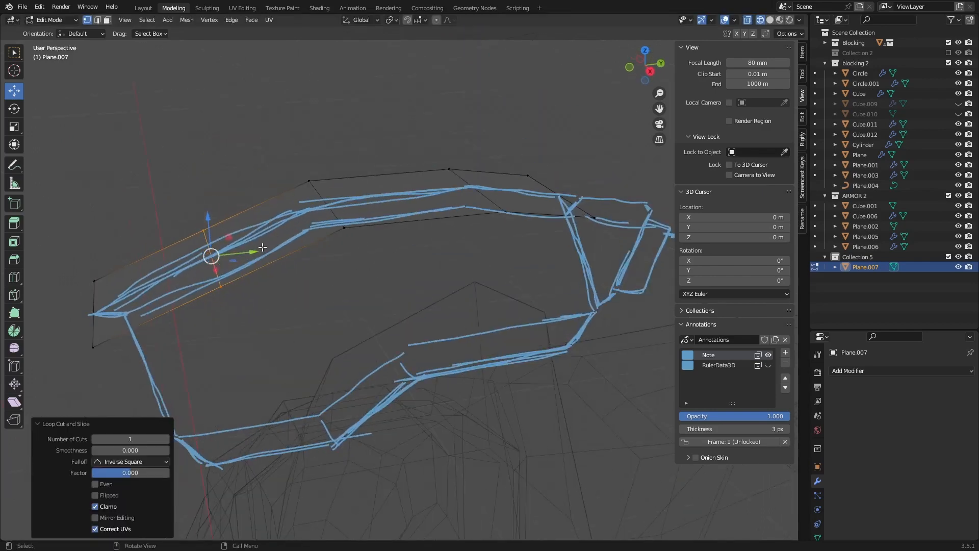
pyautogui.click(650, 71)
pyautogui.moveTo(211, 223); pyautogui.dragTo(212, 210)
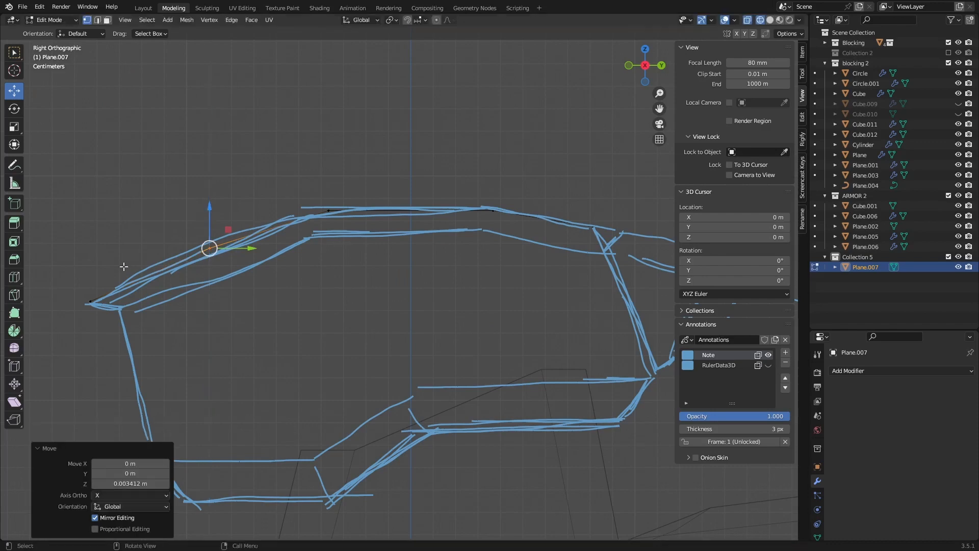
# Add one centred lengthwise loop cut down the middle of the curved helmet strip
pyautogui.scroll(-1, 262, 272)
pyautogui.moveTo(283, 261)
pyautogui.keyDown('shift'); pyautogui.mouseDown(button='middle')
pyautogui.moveTo(290, 244)
pyautogui.moveTo(423, 255)
pyautogui.mouseUp(button='middle'); pyautogui.keyUp('shift')
pyautogui.hotkey('ctrl', 'r')
pyautogui.click(214, 231)
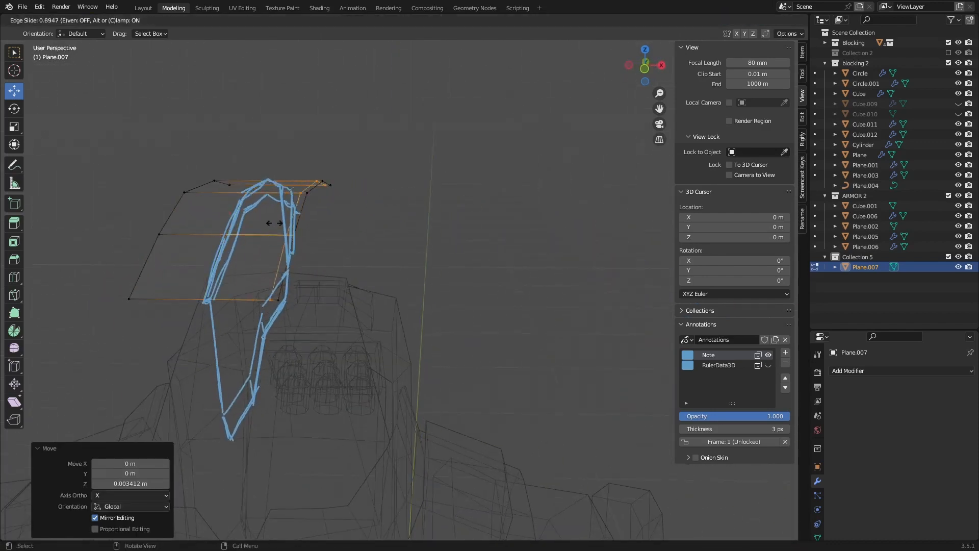
pyautogui.rightClick(268, 225)
# Delete the vertices on the strip's negative X side, keep the positive X half and select all of it
pyautogui.moveTo(169, 229); pyautogui.dragTo(151, 212, button='middle')
pyautogui.moveTo(149, 105); pyautogui.dragTo(215, 366)
pyautogui.rightClick(215, 366)
pyautogui.click(190, 538)
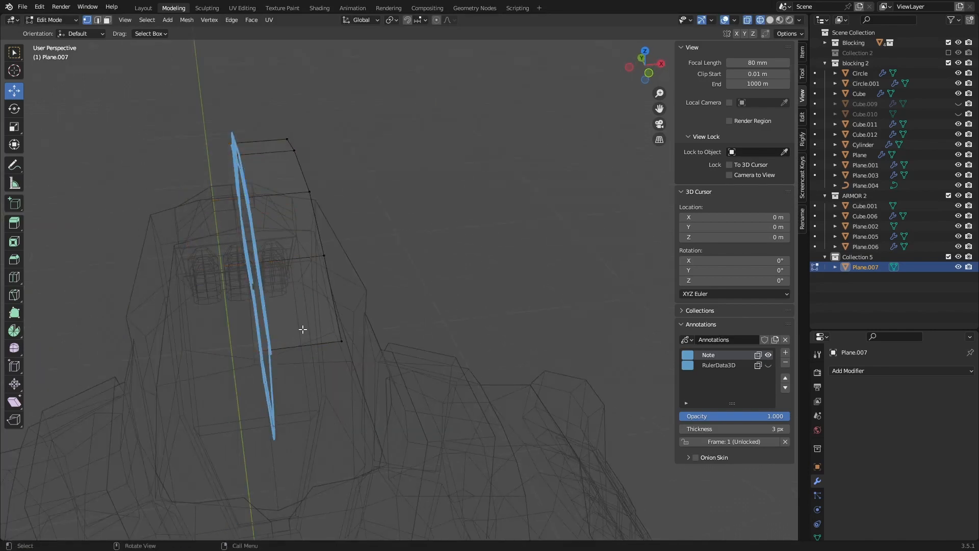
pyautogui.moveTo(302, 329)
pyautogui.mouseDown(button='middle')
pyautogui.moveTo(225, 124)
pyautogui.moveTo(230, 144)
pyautogui.mouseUp(button='middle')
pyautogui.moveTo(109, 76); pyautogui.dragTo(383, 299)
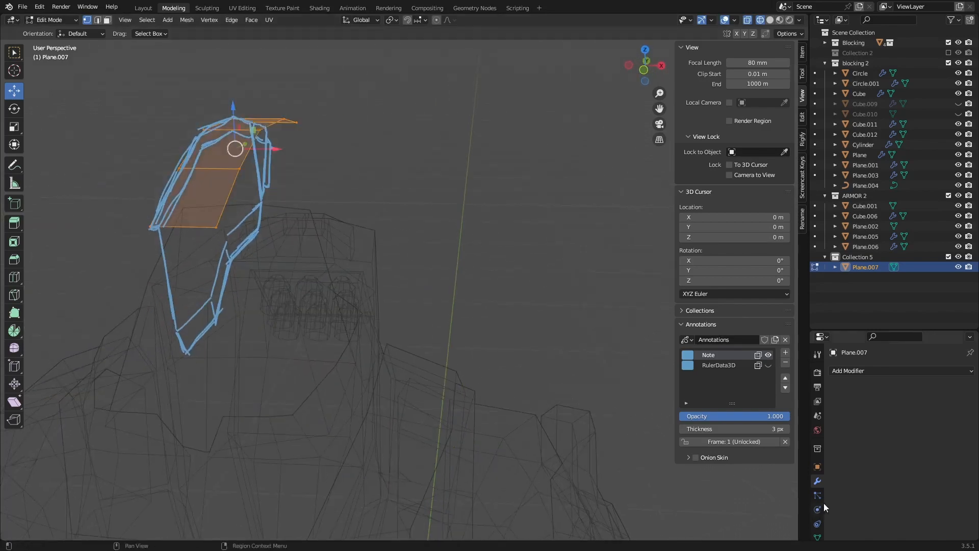
pyautogui.click(847, 371)
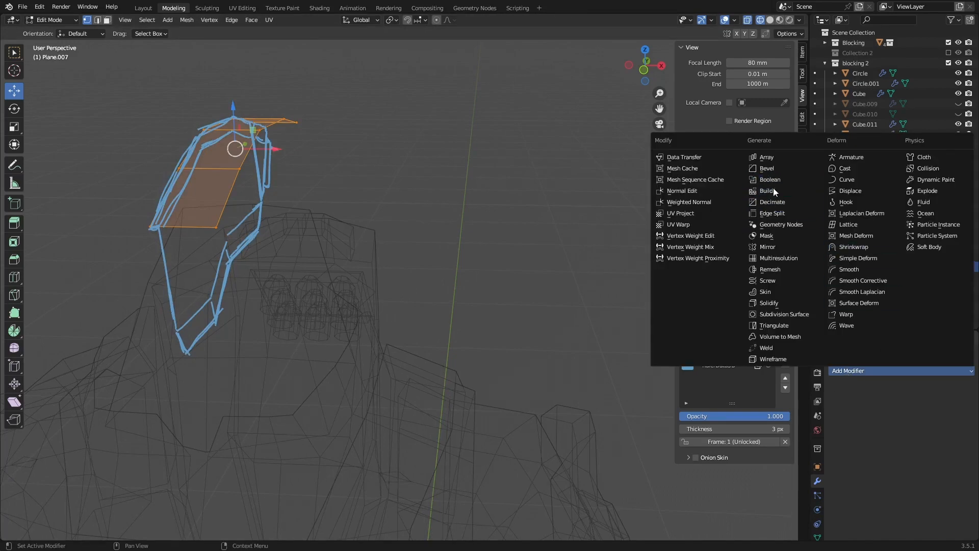
pyautogui.click(778, 270)
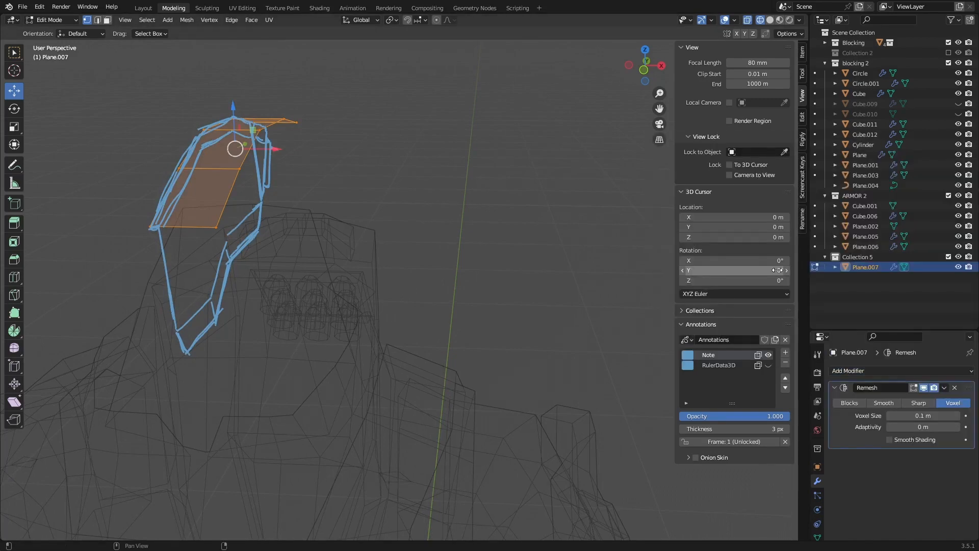
pyautogui.click(955, 388)
# Add a Mirror modifier on the X axis to the half strip
pyautogui.click(867, 371)
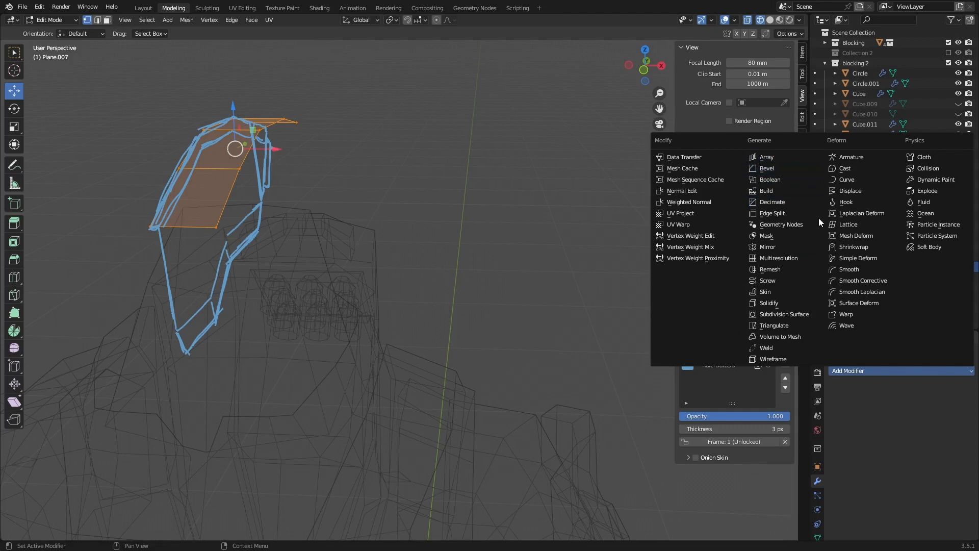
pyautogui.click(779, 250)
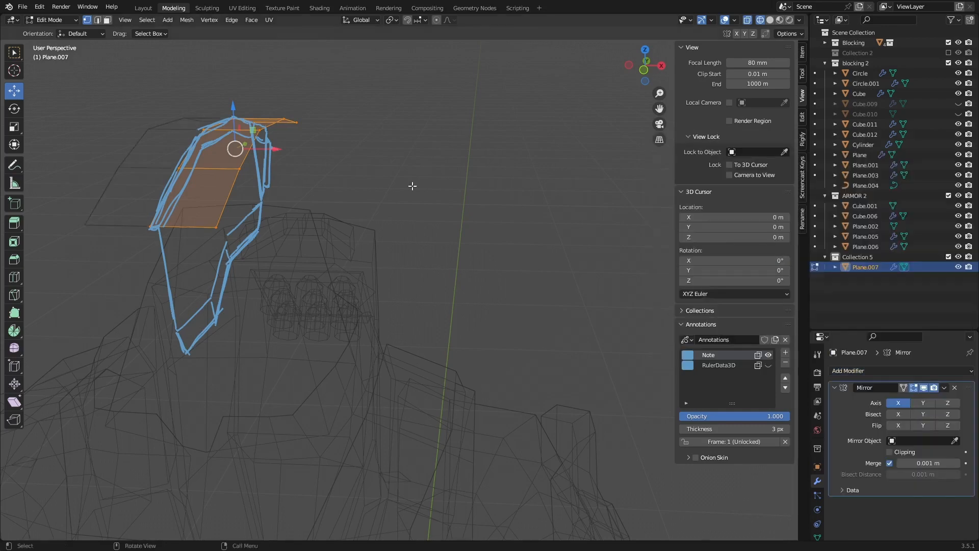
pyautogui.scroll(2, 238, 164)
pyautogui.moveTo(183, 197)
pyautogui.keyDown('shift'); pyautogui.mouseDown(button='middle')
pyautogui.moveTo(238, 164)
pyautogui.moveTo(284, 159)
pyautogui.moveTo(347, 255)
pyautogui.mouseUp(button='middle'); pyautogui.keyUp('shift')
# In front view, move all of the strip's outer side vertices inward about 0.013 m in X, selecting them in wireframe
pyautogui.click(645, 70)
pyautogui.scroll(-2, 346, 245)
pyautogui.hotkey('shift', 'z')
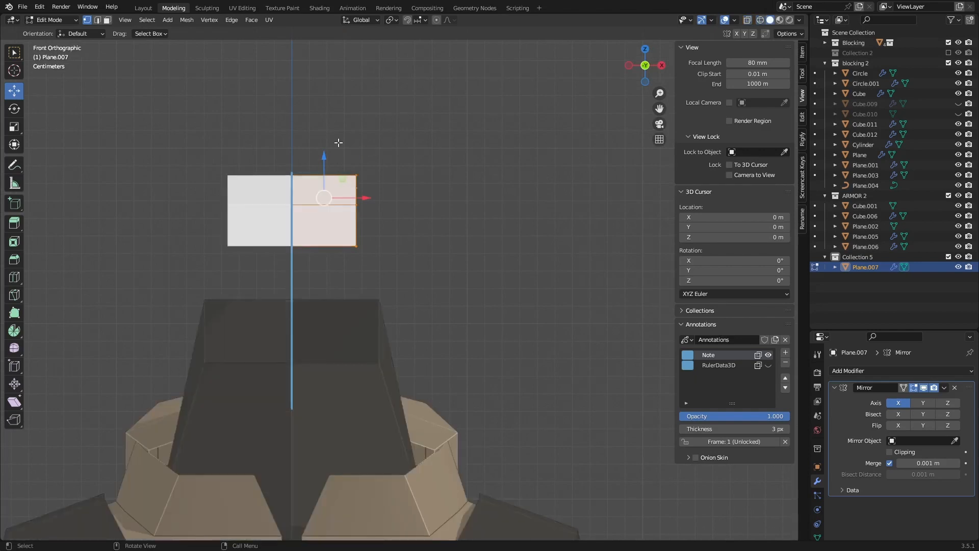
pyautogui.moveTo(329, 118); pyautogui.dragTo(414, 298)
pyautogui.hotkey('shift', 'z')
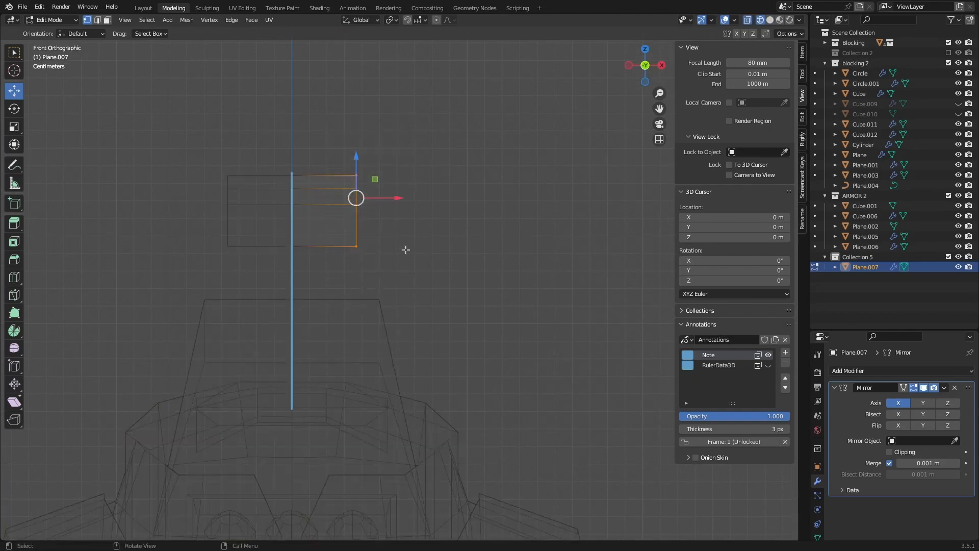
pyautogui.moveTo(396, 198); pyautogui.dragTo(374, 199)
pyautogui.hotkey('shift', 'z')
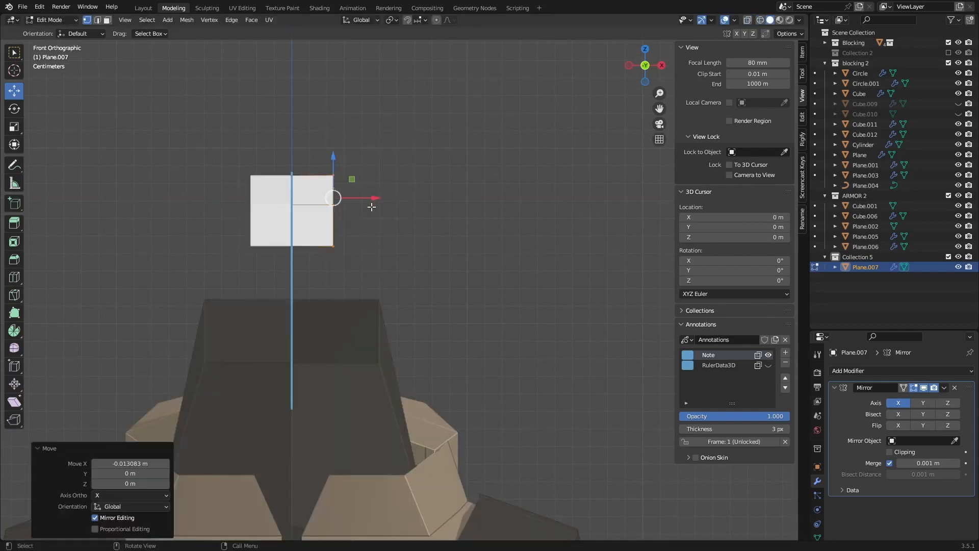
# Extrude the outer side edge about 0.014 m in X and -0.010 m in Z, and lower it another 0.0017 m to the sketch
pyautogui.press('e')
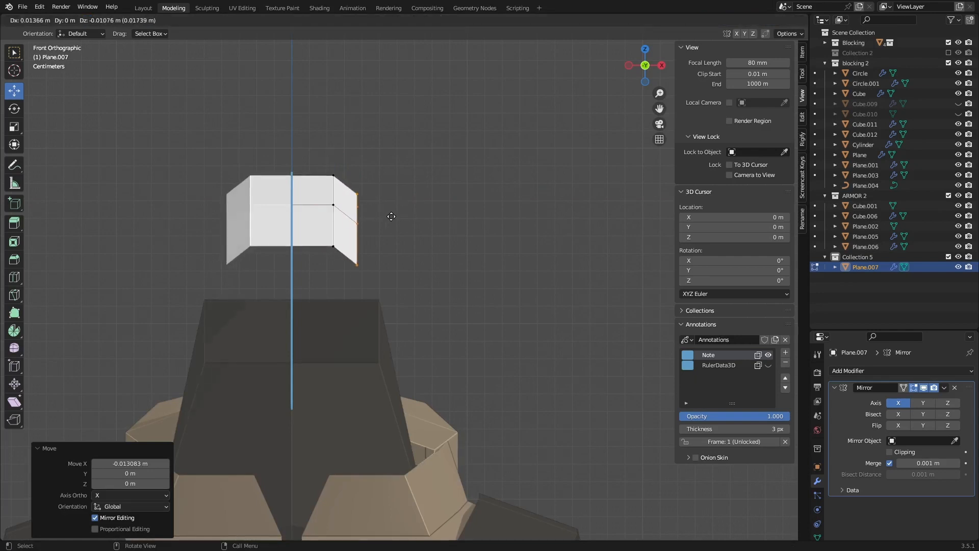
pyautogui.click(390, 216)
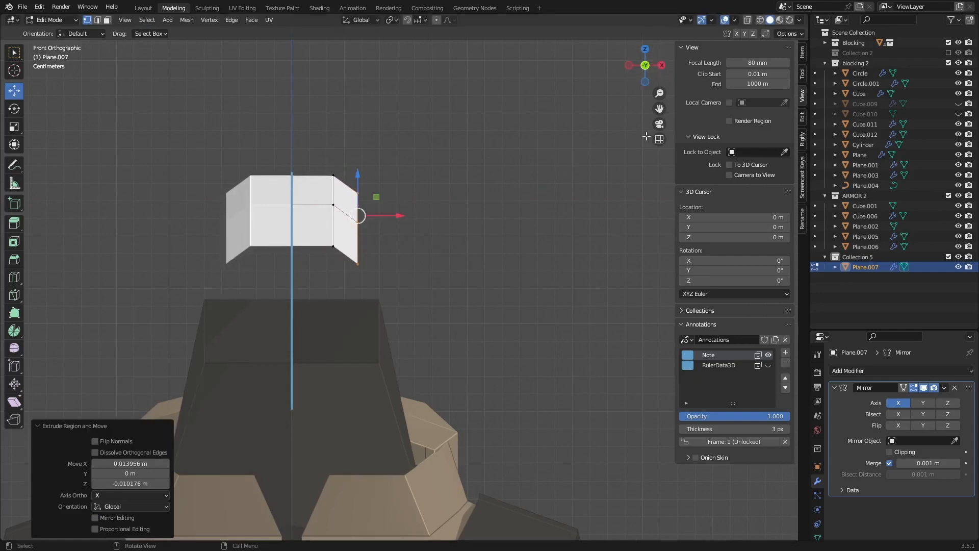
pyautogui.click(662, 66)
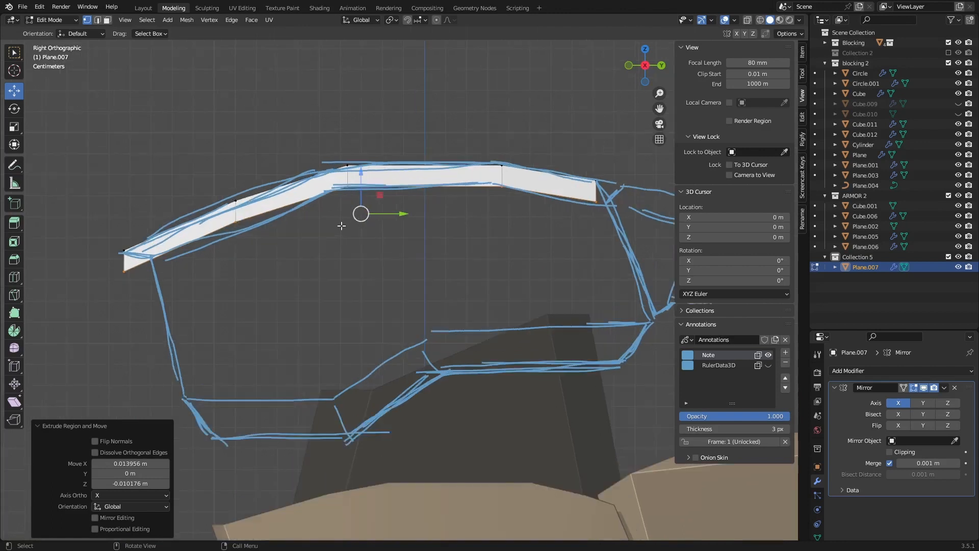
pyautogui.moveTo(362, 173); pyautogui.dragTo(363, 180)
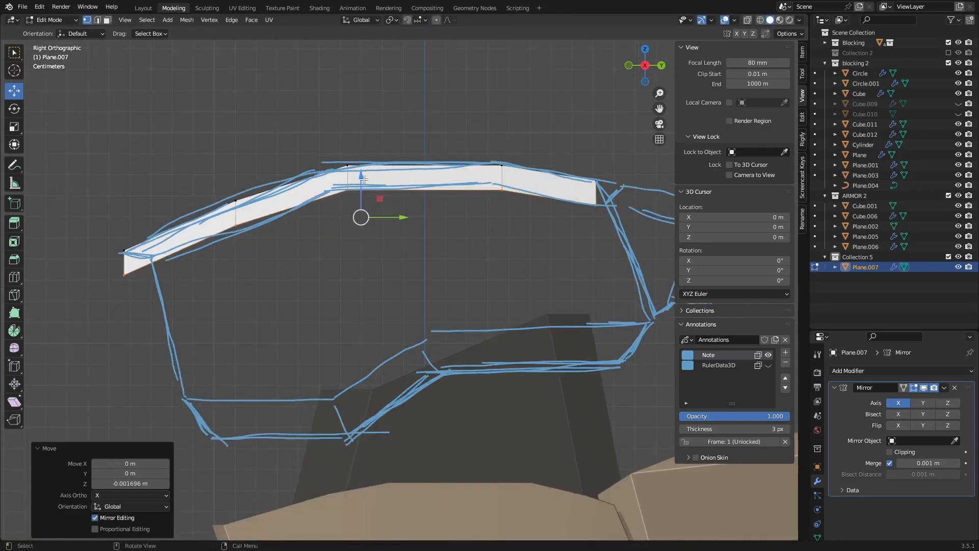
# Slide the side band's lower front-tip vertex onto the sketched corner and the next lower vertex backward by a factor of about 0.056
pyautogui.click(132, 276)
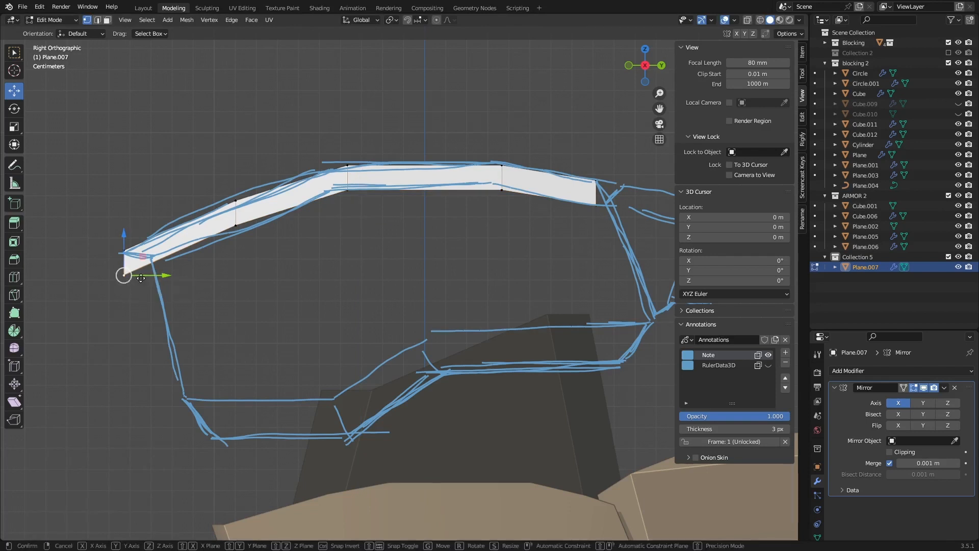
pyautogui.hotkey('shift', 'v')
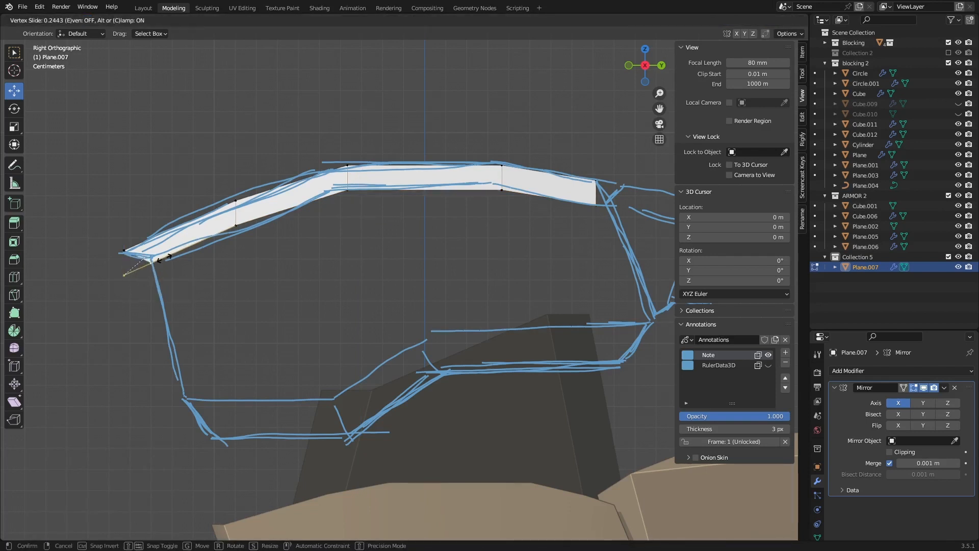
pyautogui.click(164, 258)
pyautogui.click(234, 225)
pyautogui.hotkey('shift', 'v')
pyautogui.click(241, 223)
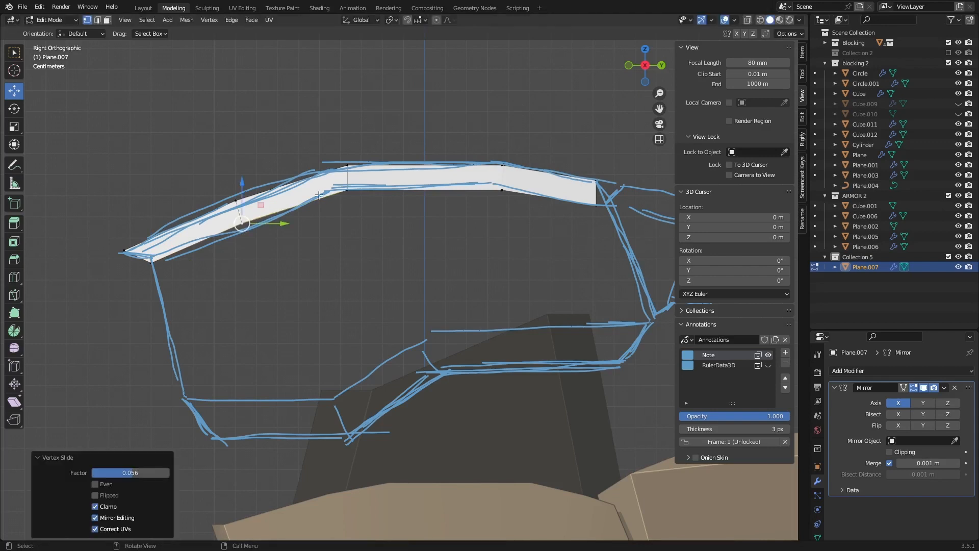
# Slide the two lower vertices under the flat top section slightly inward, by factors of about 0.033 and 0.024
pyautogui.click(349, 188)
pyautogui.hotkey('shift', 'v')
pyautogui.click(352, 188)
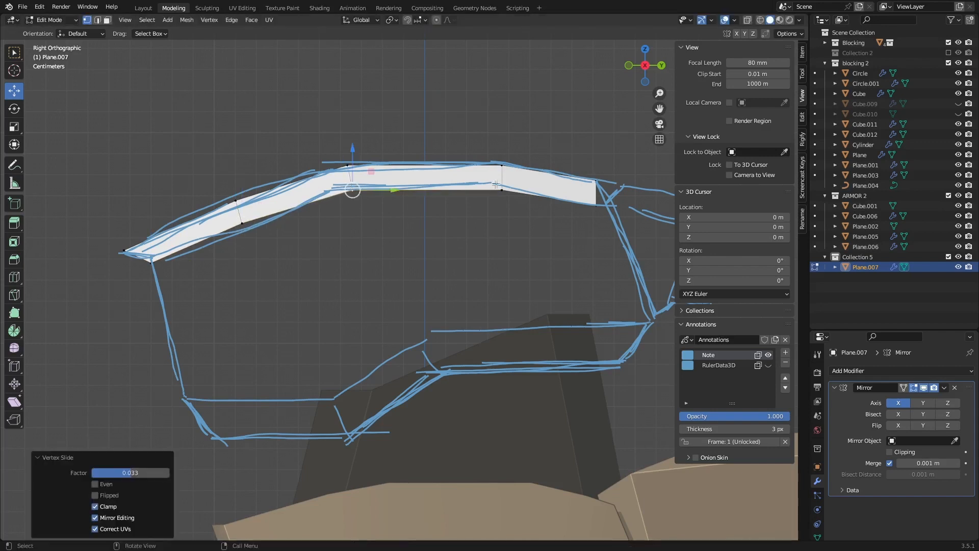
pyautogui.click(499, 188)
pyautogui.hotkey('shift', 'v')
pyautogui.click(502, 188)
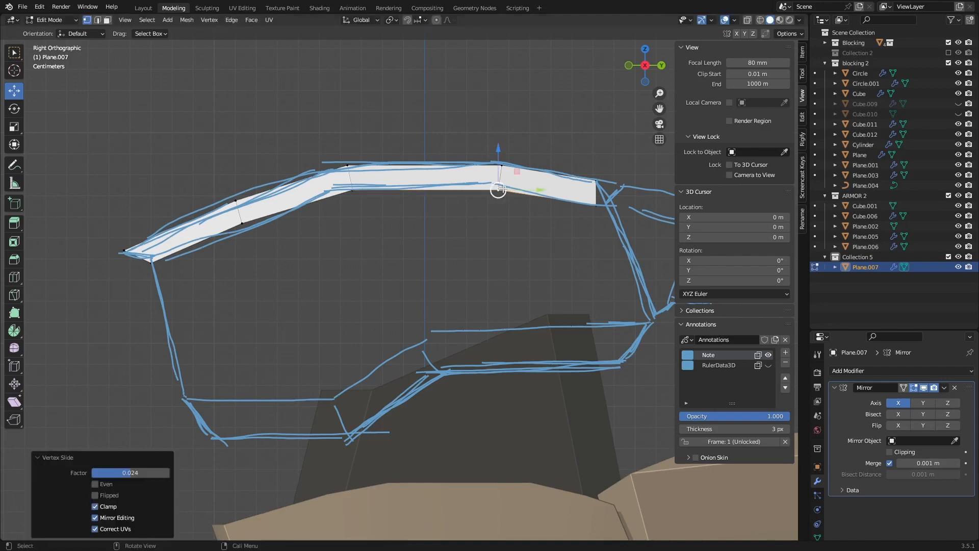
# Move the side band's lower rear vertex about 0.0058 m in Y and -0.0012 m in Z onto the sketched rear line
pyautogui.click(598, 205)
pyautogui.press('g')
pyautogui.press('y')
pyautogui.click(601, 171)
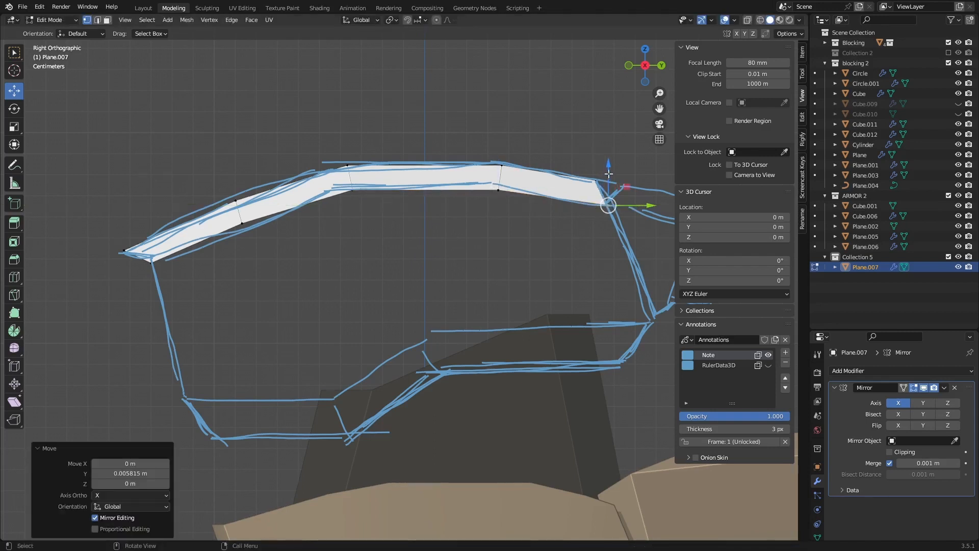
pyautogui.press('g')
pyautogui.press('z')
pyautogui.click(612, 177)
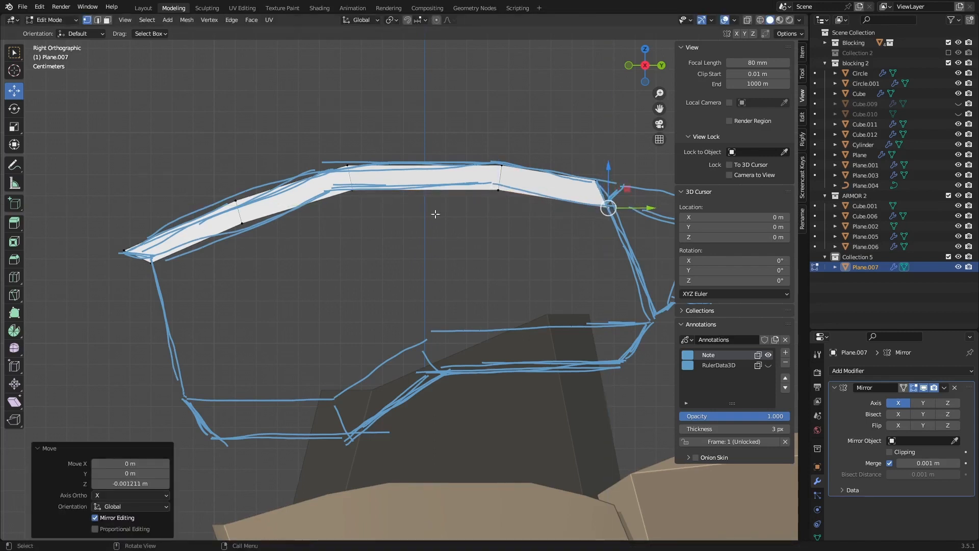
# Extrude the side band's whole lower edge downward, about 0.027 m in Y and -0.092 m in Z, to form the helmet's side
pyautogui.click(166, 262)
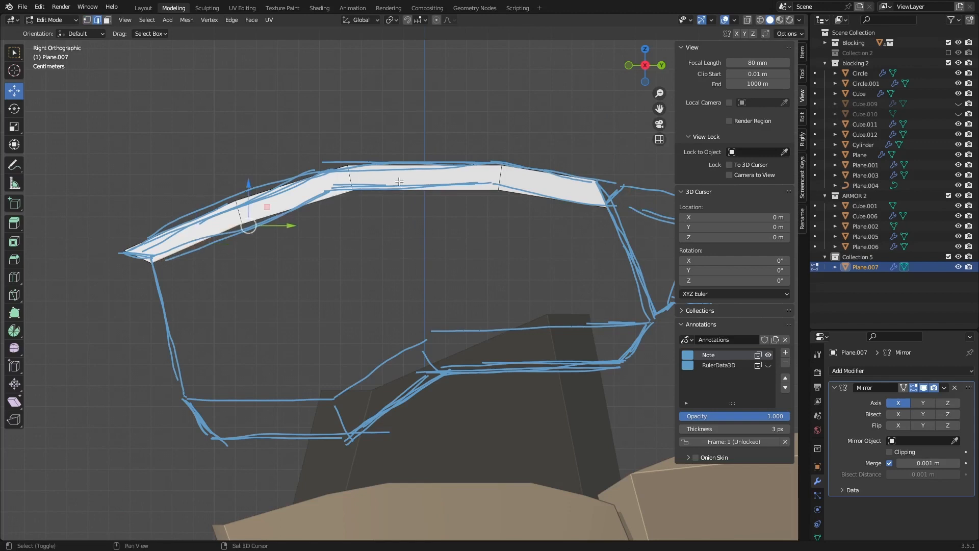
pyautogui.click(382, 188)
pyautogui.scroll(-1, 382, 189)
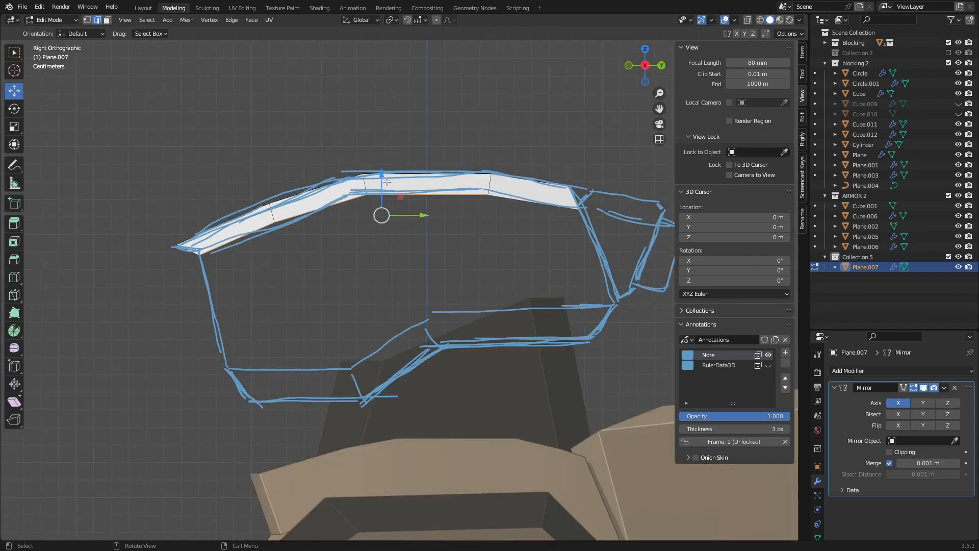
pyautogui.press('e')
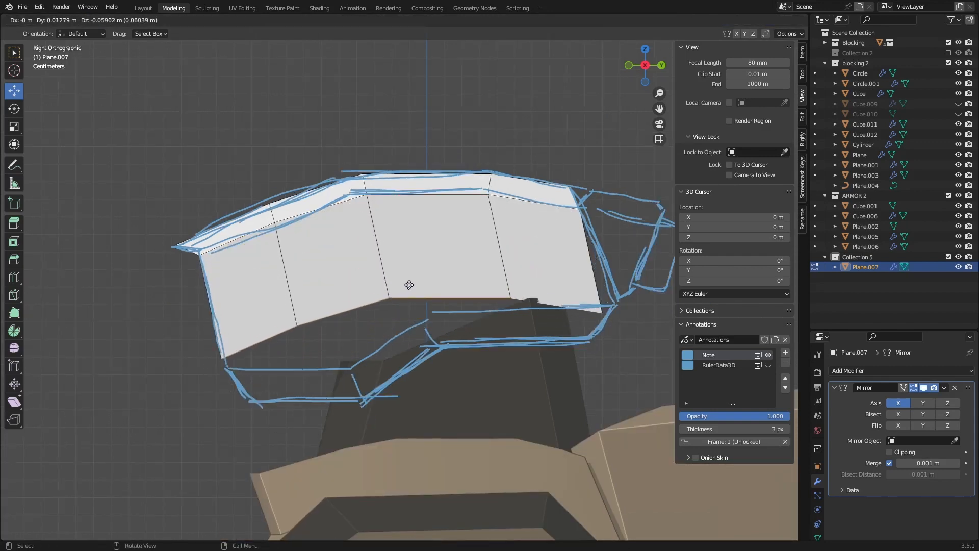
pyautogui.click(433, 344)
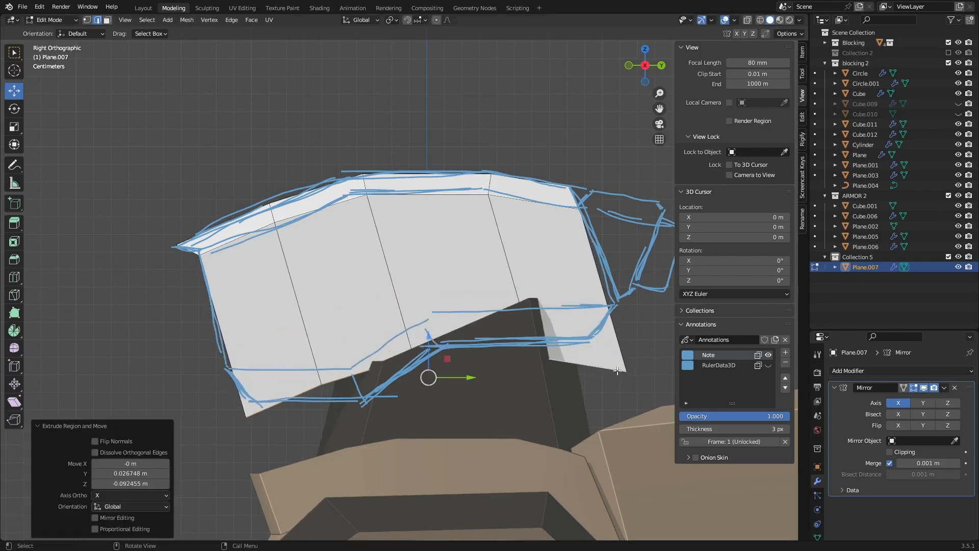
# Slide the side panel's two front bottom vertices up to the sketched lower line, by factors of about 0.316 and 0.106
pyautogui.press('1')
pyautogui.click(252, 410)
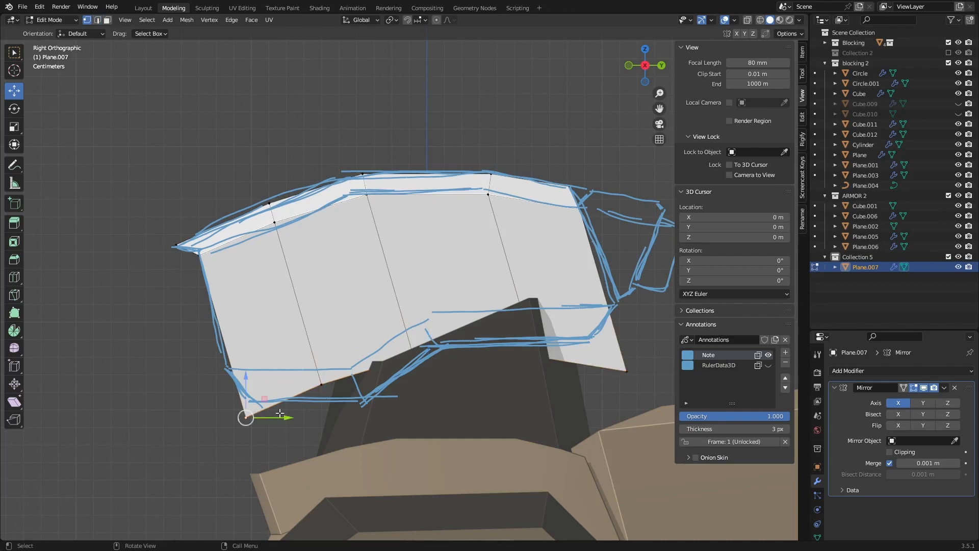
pyautogui.hotkey('shift', 'v')
pyautogui.click(268, 360)
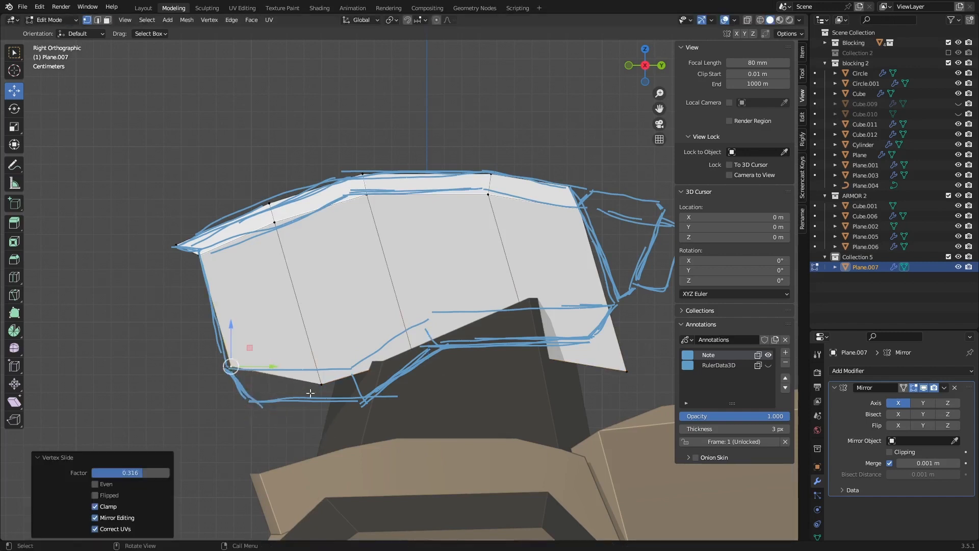
pyautogui.click(321, 383)
pyautogui.hotkey('shift', 'v')
pyautogui.click(320, 368)
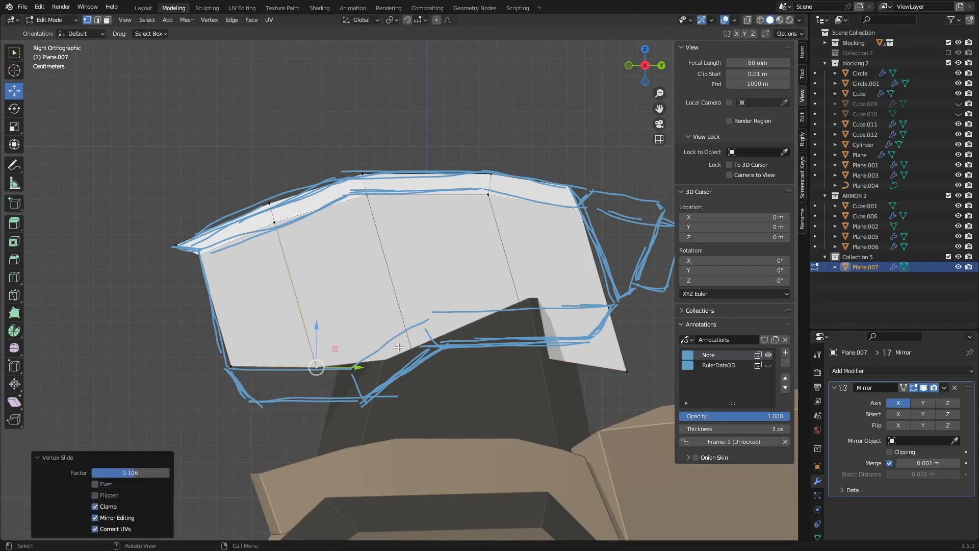
# Slide the side panel's two middle and rear-middle bottom vertices up to the sketched stepped line
pyautogui.click(411, 356)
pyautogui.hotkey('shift', 'v')
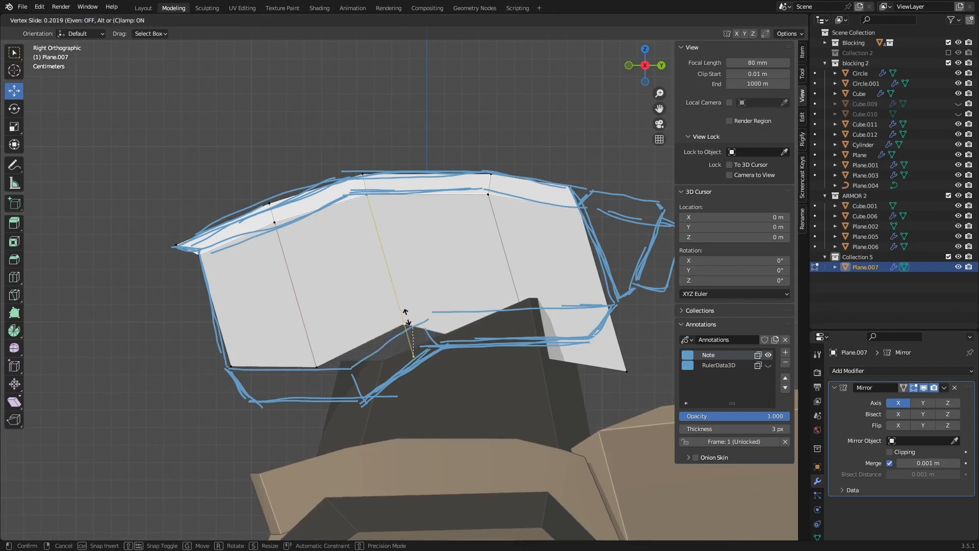
pyautogui.click(405, 326)
pyautogui.click(532, 354)
pyautogui.hotkey('shift', 'v')
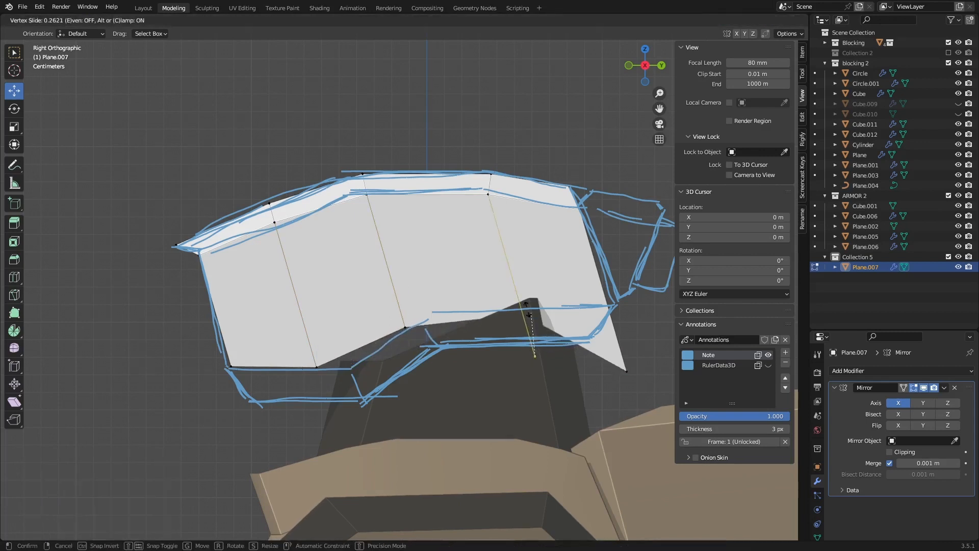
pyautogui.click(525, 306)
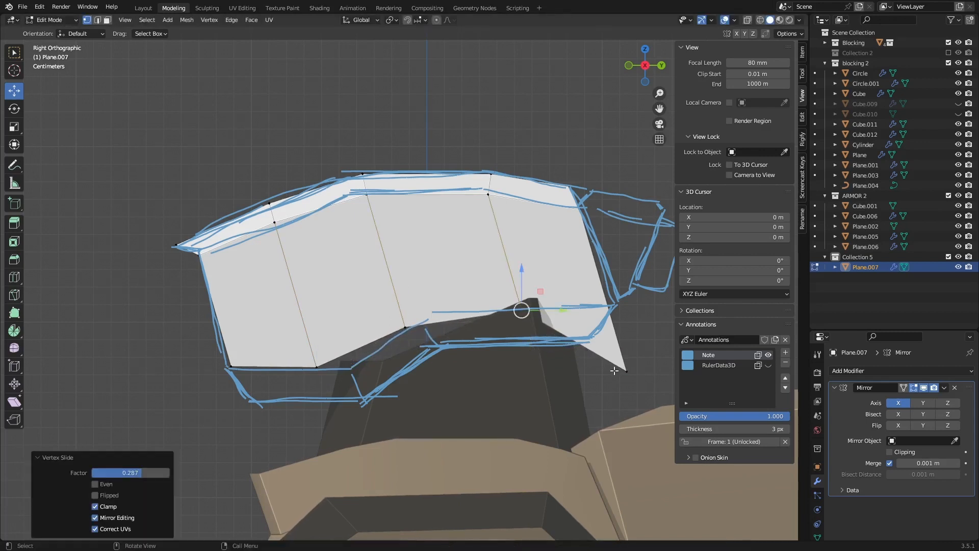
# Slide the rear bottom vertex up by a factor of about 0.398 and nudge the rear edge in Y to match the sketch
pyautogui.click(626, 371)
pyautogui.hotkey('shift', 'v')
pyautogui.click(607, 307)
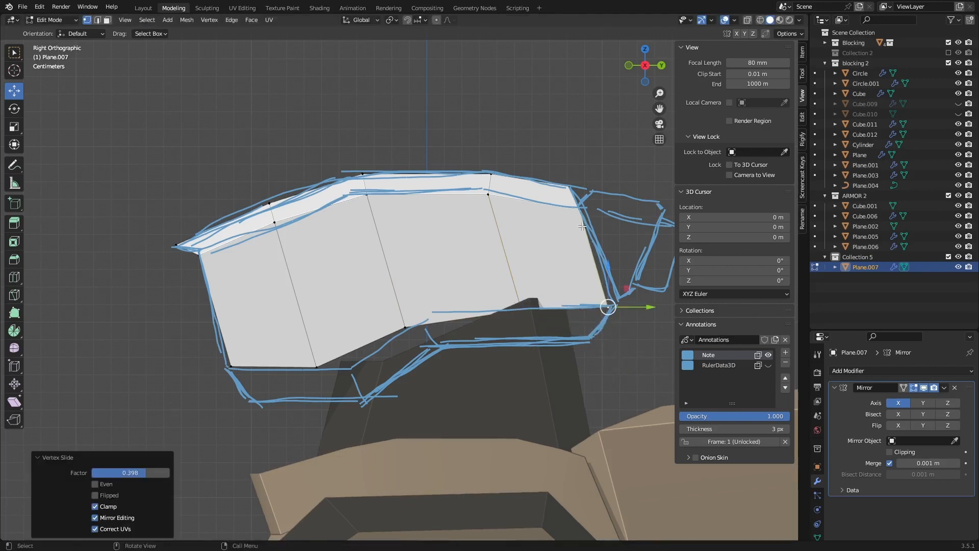
pyautogui.click(594, 258)
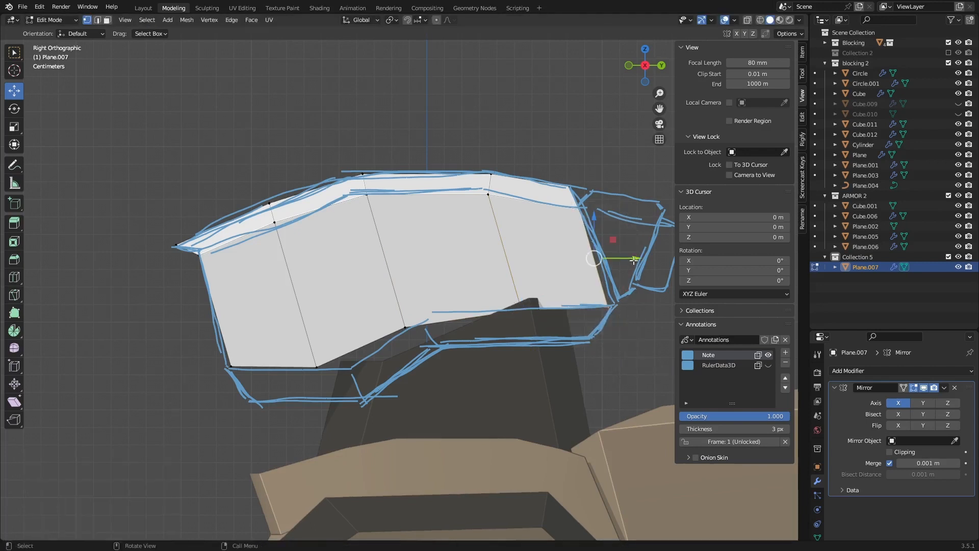
pyautogui.moveTo(633, 260); pyautogui.dragTo(634, 260)
pyautogui.click(611, 307)
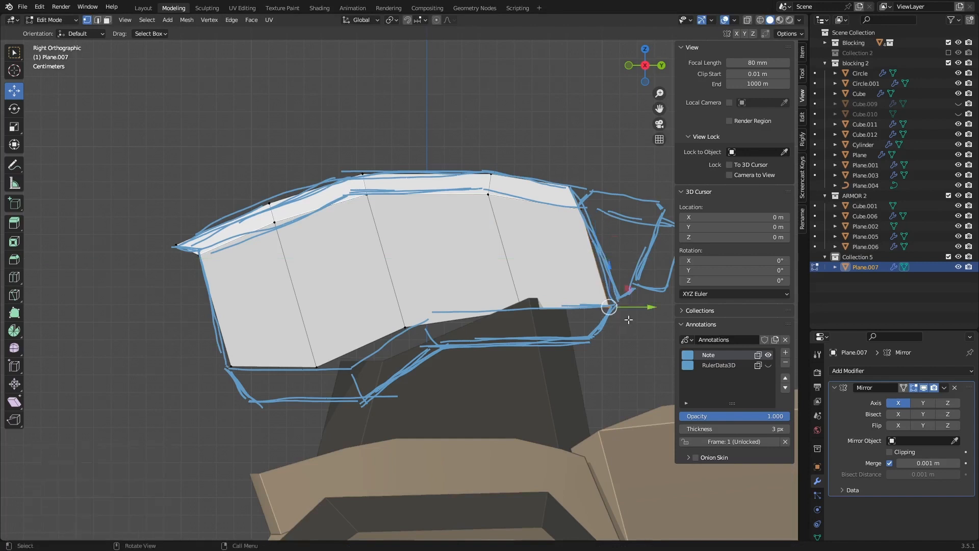
# Move the side panel's middle bottom vertex to the sketched step corner and nudge the next one about 0.0003 m in Y and Z
pyautogui.keyDown('shift'); pyautogui.moveTo(406, 423); pyautogui.dragTo(397, 371, button='middle'); pyautogui.keyUp('shift')
pyautogui.click(395, 276)
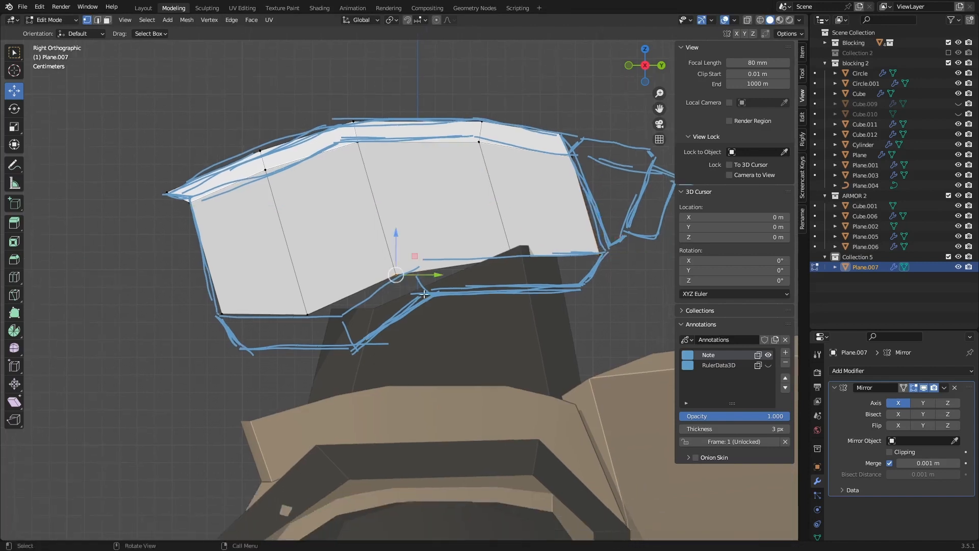
pyautogui.press('g')
pyautogui.click(461, 267)
pyautogui.click(521, 255)
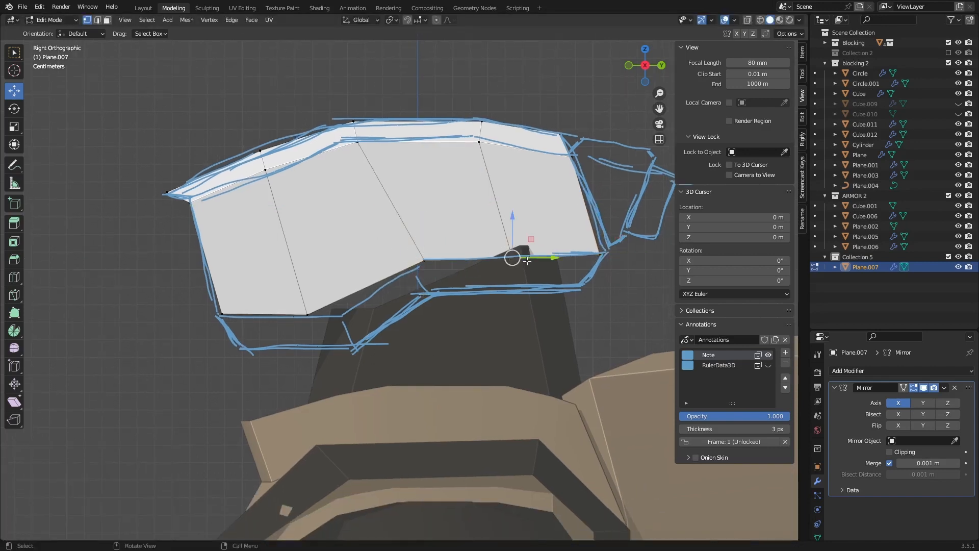
pyautogui.press('g')
pyautogui.click(527, 260)
# Select the four side panel faces and move them outward about 0.005 m in X
pyautogui.moveTo(526, 260); pyautogui.dragTo(398, 288, button='middle')
pyautogui.moveTo(646, 85); pyautogui.dragTo(658, 72)
pyautogui.click(639, 68)
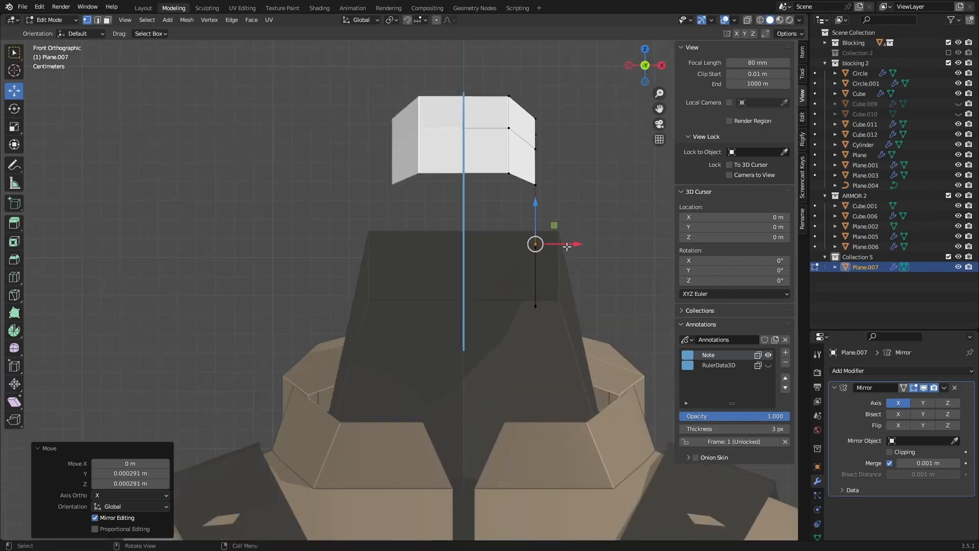
pyautogui.moveTo(561, 254); pyautogui.dragTo(597, 115, button='middle')
pyautogui.click(642, 70)
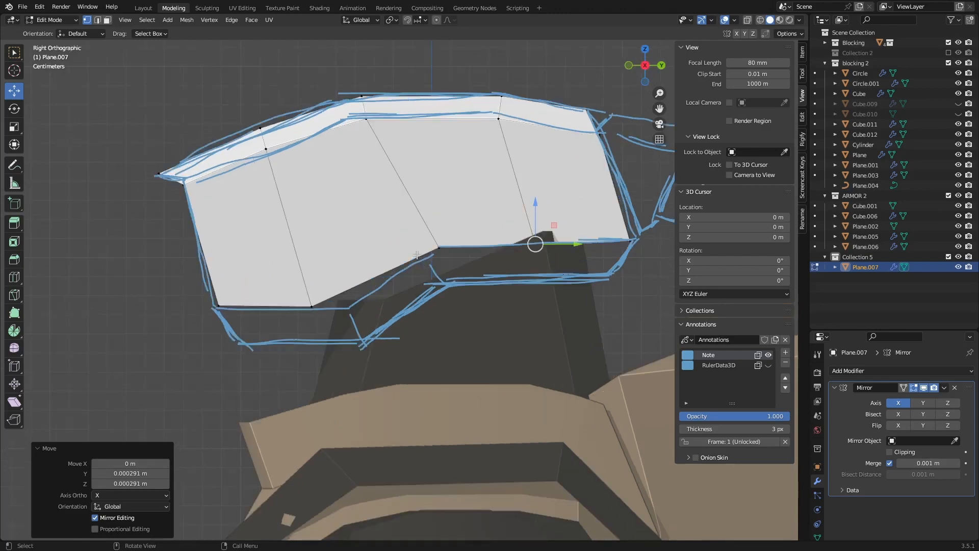
pyautogui.keyDown('shift'); pyautogui.click(226, 313); pyautogui.keyUp('shift')
pyautogui.keyDown('shift'); pyautogui.click(311, 306); pyautogui.keyUp('shift')
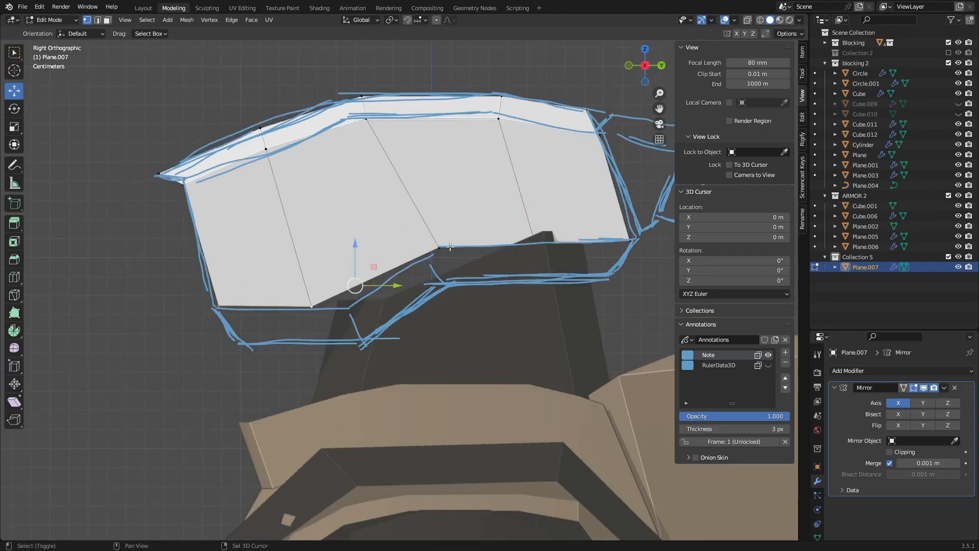
pyautogui.click(278, 234)
pyautogui.keyDown('shift'); pyautogui.click(364, 216); pyautogui.keyUp('shift')
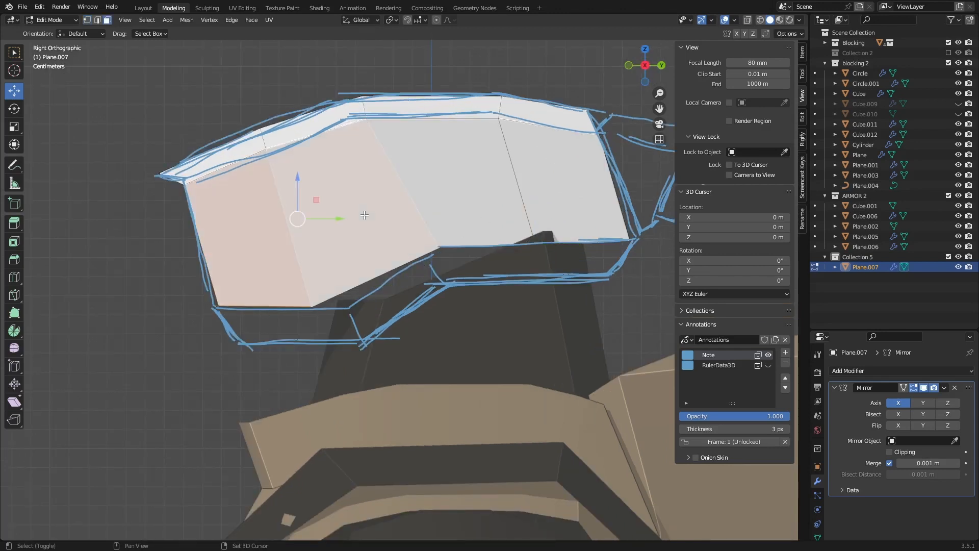
pyautogui.keyDown('shift'); pyautogui.click(494, 172); pyautogui.keyUp('shift')
pyautogui.keyDown('shift'); pyautogui.click(557, 183); pyautogui.keyUp('shift')
pyautogui.scroll(-4, 459, 214)
pyautogui.moveTo(306, 215); pyautogui.dragTo(422, 221, button='middle')
pyautogui.click(655, 65)
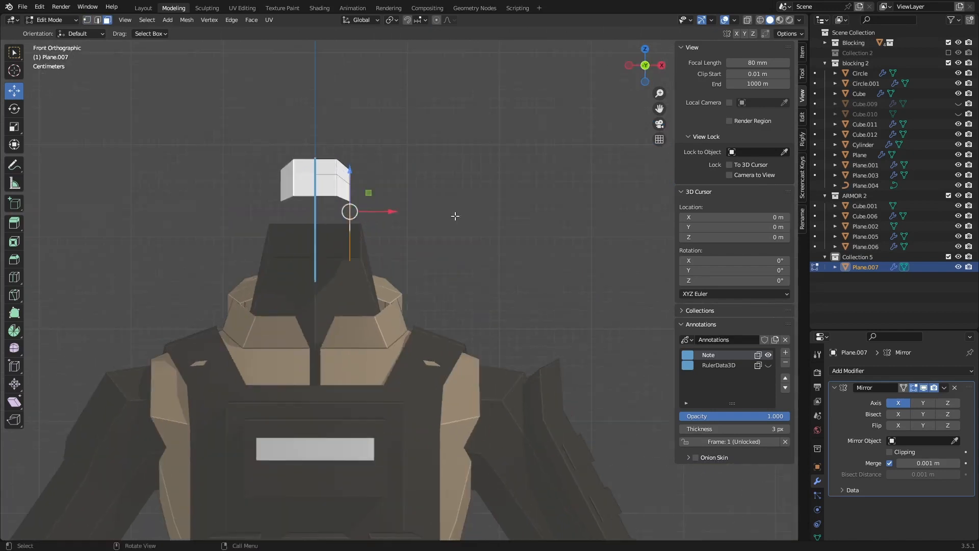
pyautogui.moveTo(387, 216); pyautogui.dragTo(390, 216)
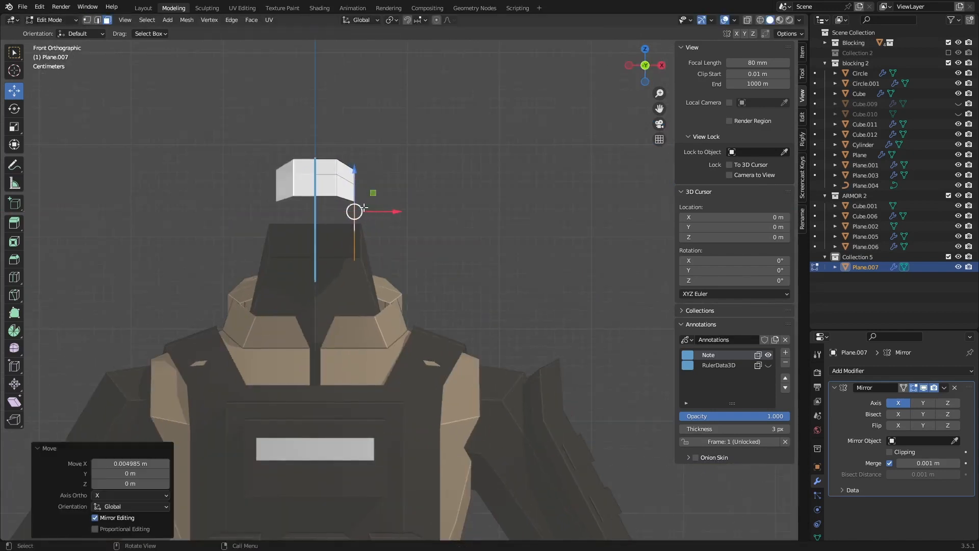
# In wireframe, select the column of vertices at the outer edge of the helmet's top and move it about 0.0046 m outward in X
pyautogui.scroll(1, 364, 209)
pyautogui.hotkey('shift', 'z')
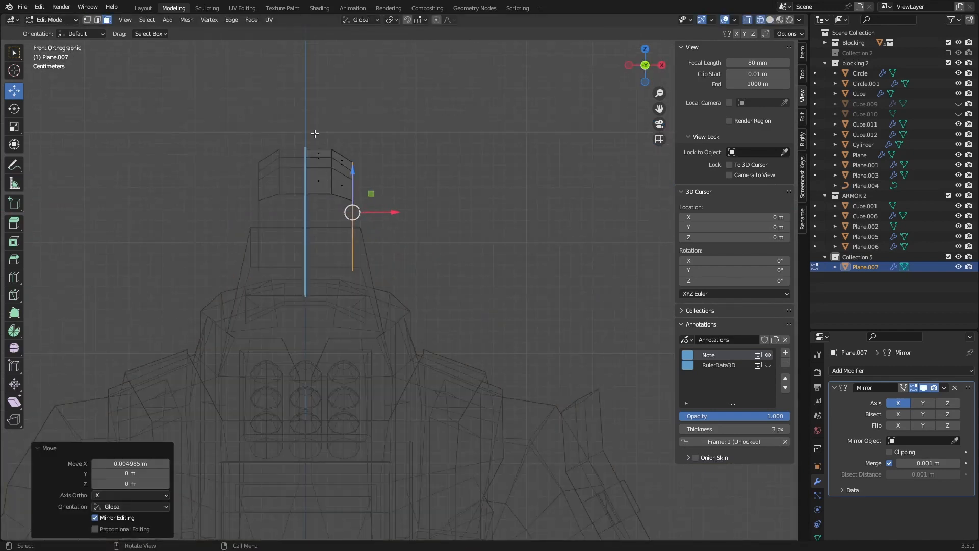
pyautogui.press('1')
pyautogui.moveTo(315, 127); pyautogui.dragTo(338, 230)
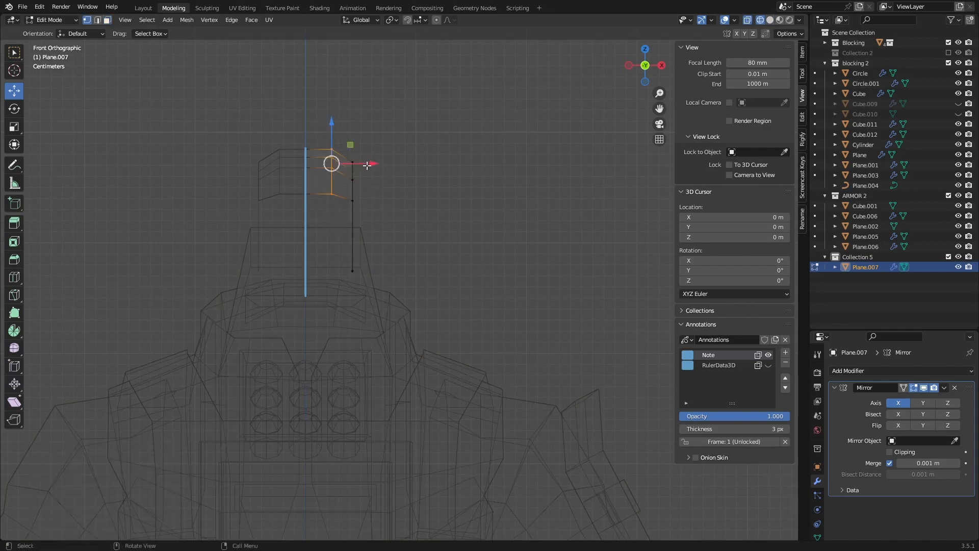
pyautogui.moveTo(369, 164); pyautogui.dragTo(372, 165)
pyautogui.scroll(1, 349, 274)
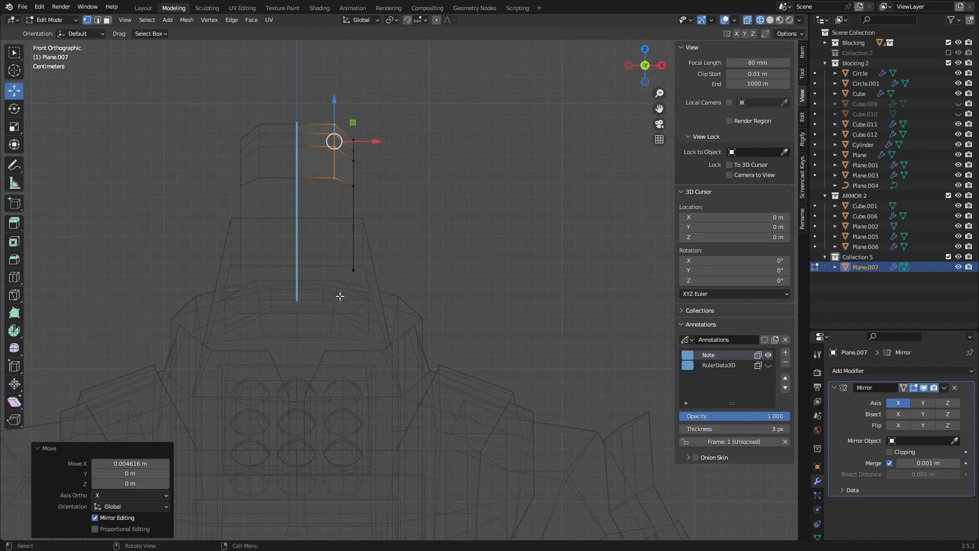
# Flare the side panel by moving its bottom vertices about 0.014 m outward in X
pyautogui.moveTo(334, 311); pyautogui.dragTo(376, 210)
pyautogui.moveTo(397, 244); pyautogui.dragTo(418, 244)
pyautogui.scroll(-1, 408, 250)
pyautogui.keyDown('shift'); pyautogui.moveTo(395, 258); pyautogui.dragTo(402, 236, button='middle'); pyautogui.keyUp('shift')
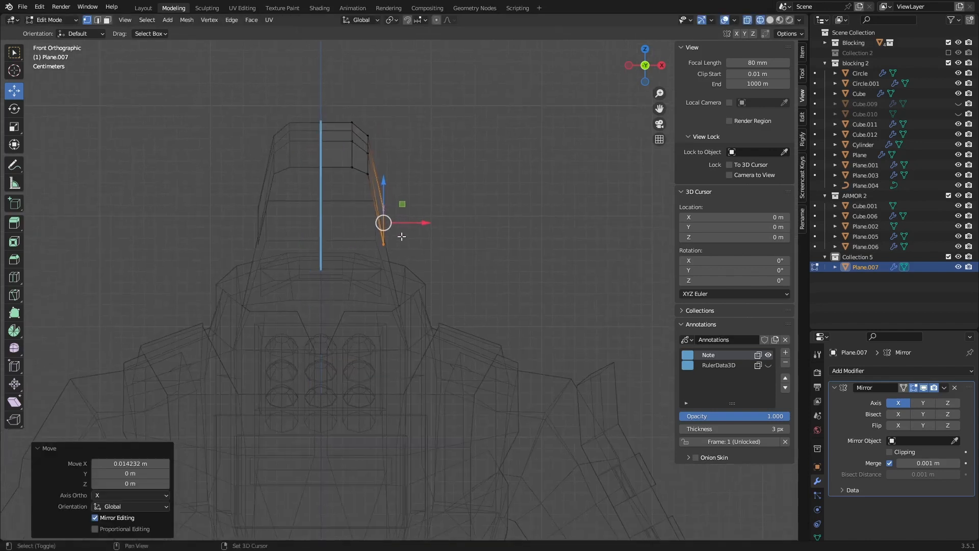
# Select all off-centre vertices of the helmet half and move them about 0.002 m outward in X
pyautogui.moveTo(340, 105); pyautogui.dragTo(431, 240)
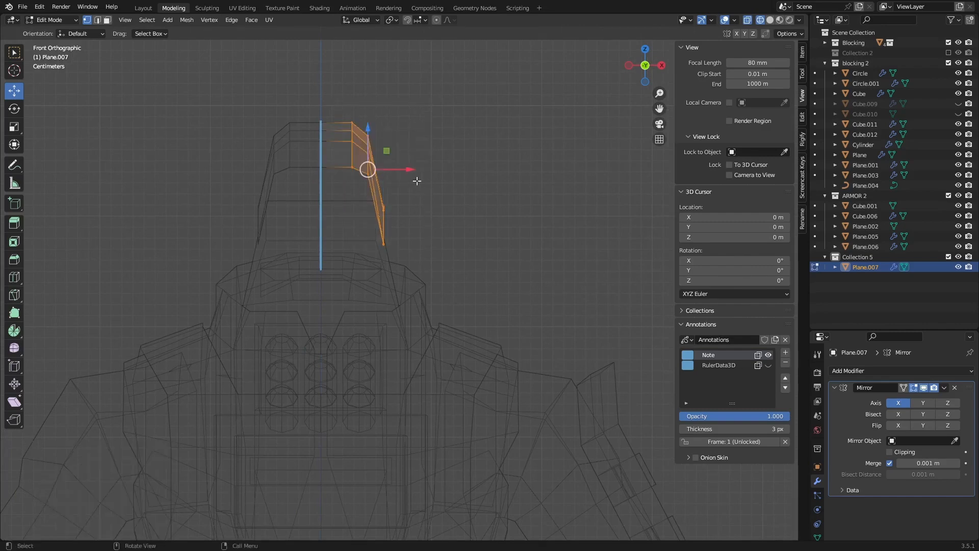
pyautogui.moveTo(412, 170); pyautogui.dragTo(422, 173)
pyautogui.scroll(-1, 391, 199)
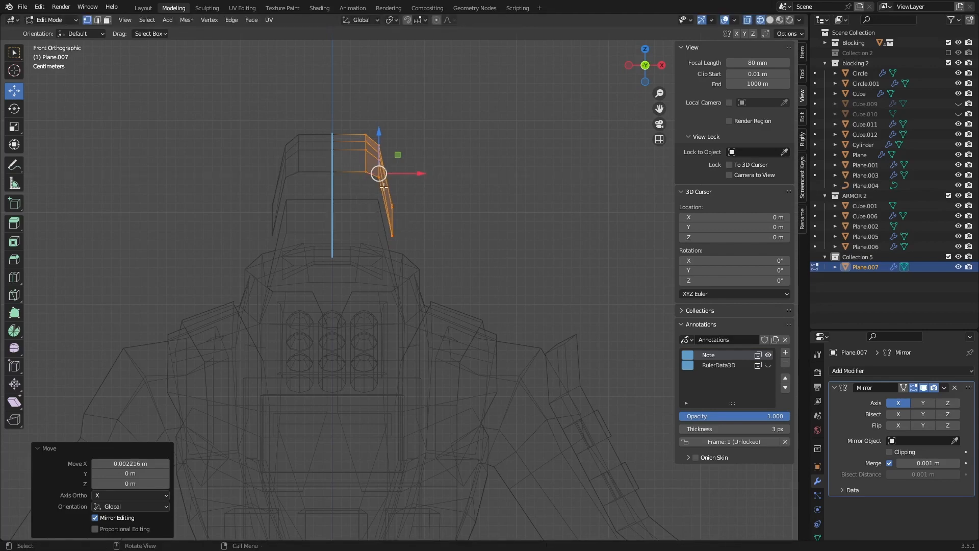
# From above in solid shading, narrow the helmet's front by moving its foremost vertices about -0.012 m in X
pyautogui.click(645, 51)
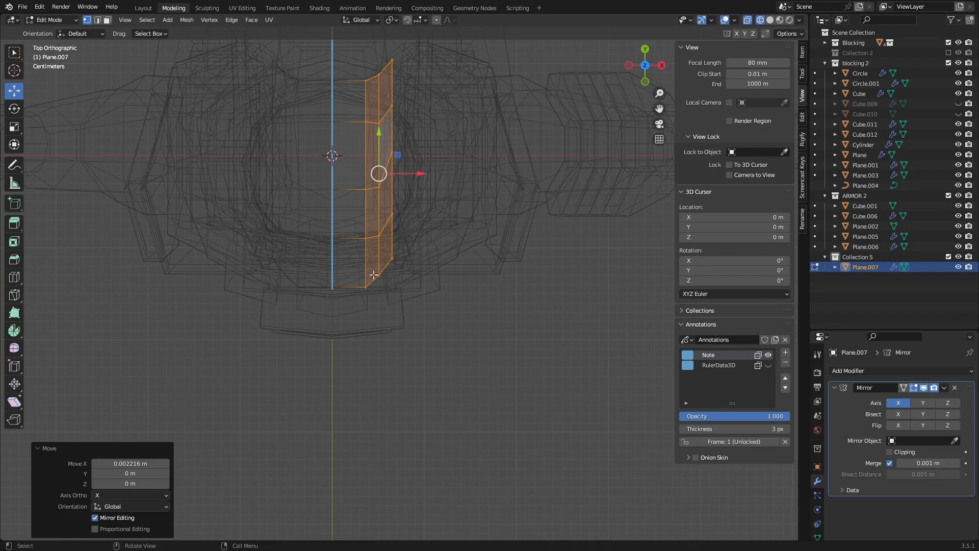
pyautogui.keyDown('shift'); pyautogui.moveTo(374, 274); pyautogui.dragTo(373, 241, button='middle'); pyautogui.keyUp('shift')
pyautogui.hotkey('shift', 'z')
pyautogui.moveTo(347, 220); pyautogui.dragTo(427, 288)
pyautogui.moveTo(428, 243); pyautogui.dragTo(416, 244)
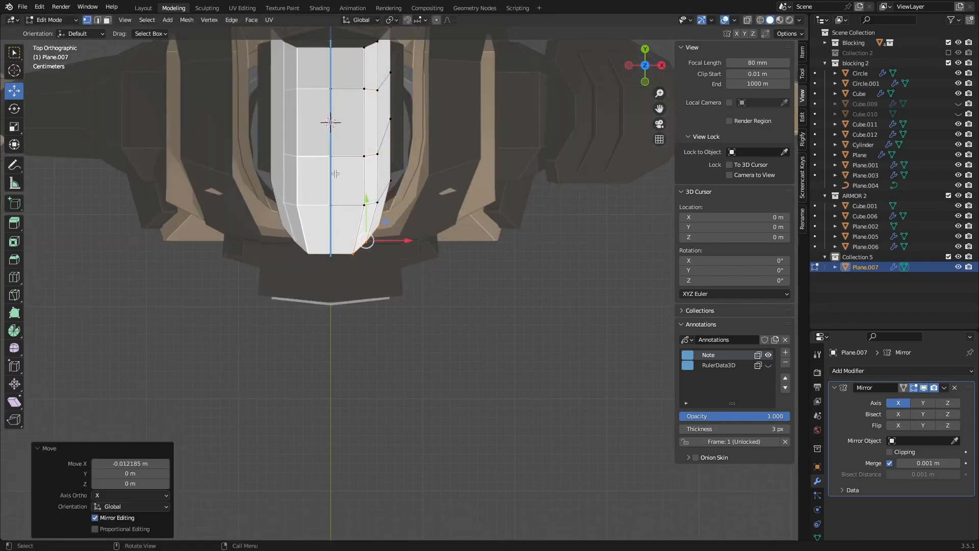
# Move the second vertex row behind the front slightly inward in X to smooth the front taper
pyautogui.moveTo(335, 174); pyautogui.dragTo(412, 204)
pyautogui.hotkey('ctrl', 'z')
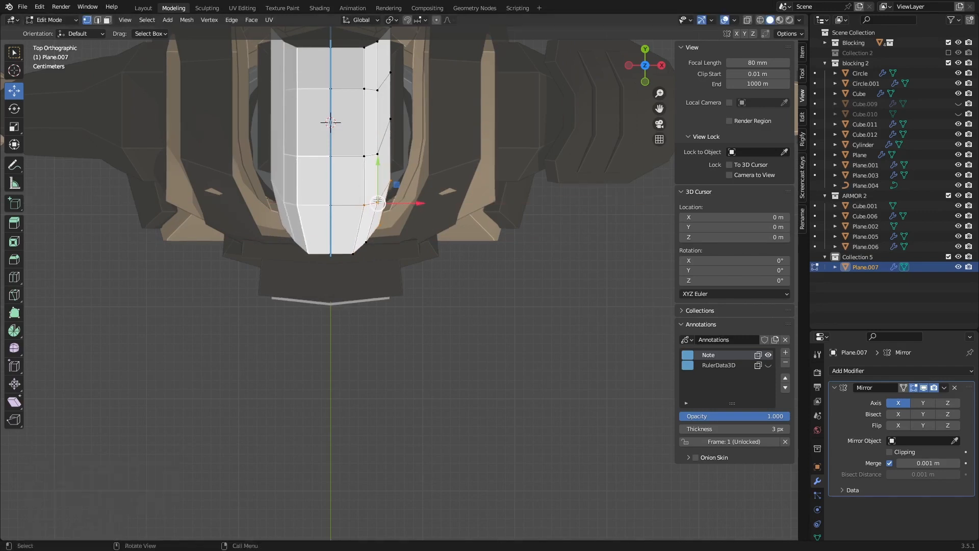
pyautogui.moveTo(352, 169); pyautogui.dragTo(419, 196)
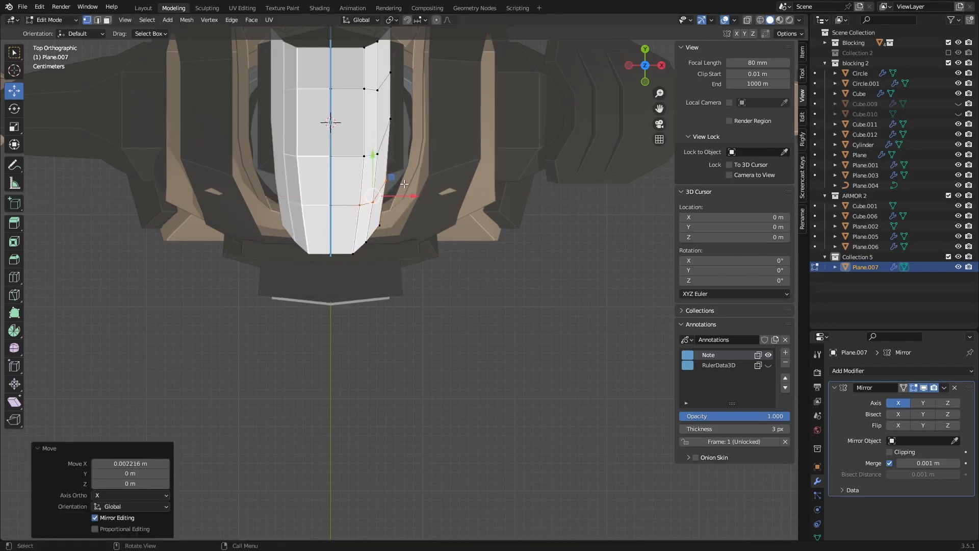
# Taper the helmet's rear by moving the last two vertex rows inward in X, and the middle row by about -0.001 m
pyautogui.keyDown('shift'); pyautogui.moveTo(394, 95); pyautogui.dragTo(397, 158, button='middle'); pyautogui.keyUp('shift')
pyautogui.moveTo(345, 83); pyautogui.dragTo(411, 100)
pyautogui.click(414, 155)
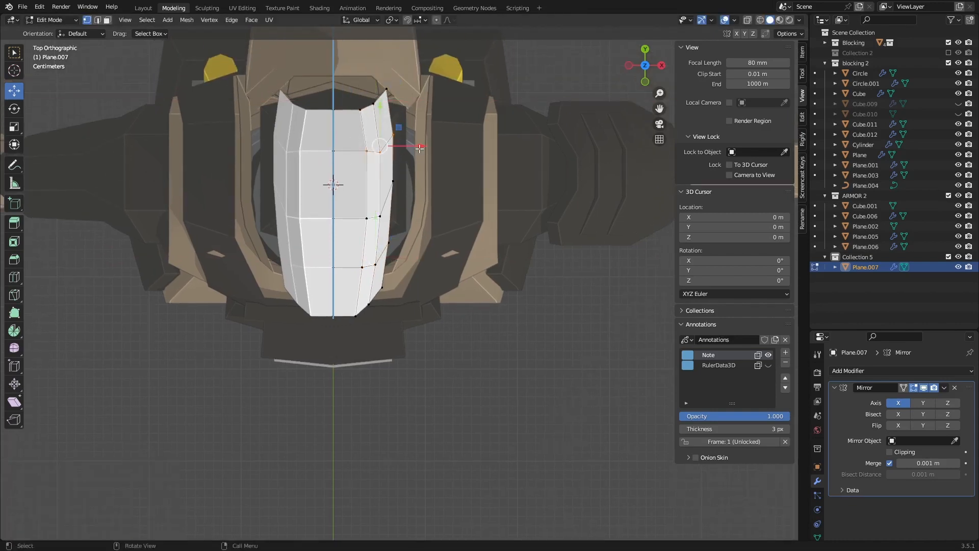
pyautogui.moveTo(419, 148); pyautogui.dragTo(417, 147)
pyautogui.hotkey('ctrl', 'z')
pyautogui.moveTo(356, 176); pyautogui.dragTo(405, 238)
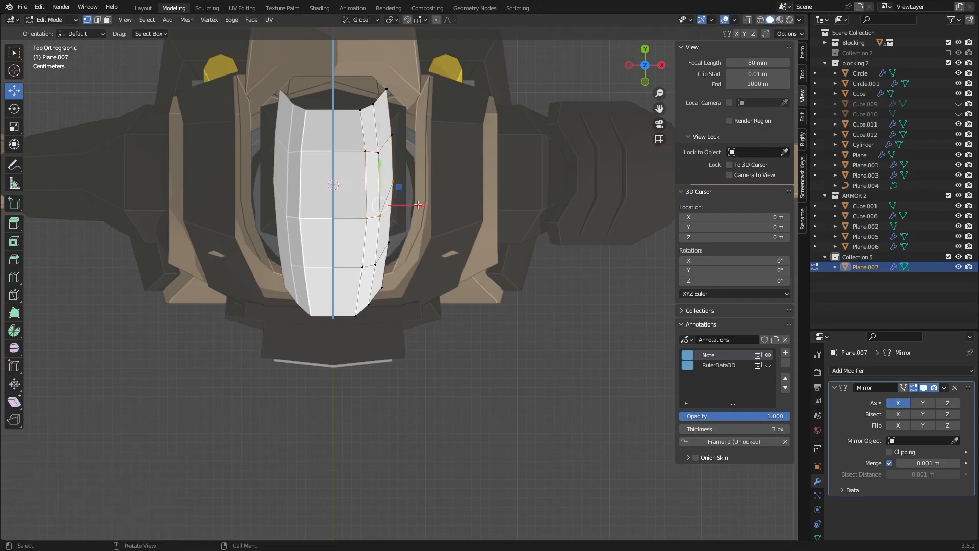
pyautogui.moveTo(420, 206); pyautogui.dragTo(418, 206)
# Move the side panel's second bottom vertex from the front about 0.016 m in Y to the sketched corner
pyautogui.moveTo(418, 206); pyautogui.dragTo(564, 64, button='middle')
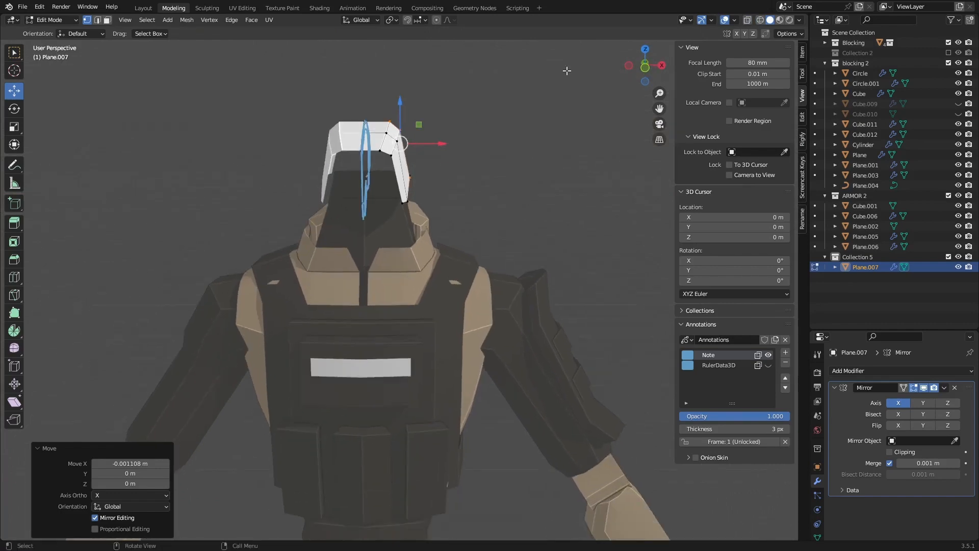
pyautogui.click(645, 72)
pyautogui.scroll(6, 427, 172)
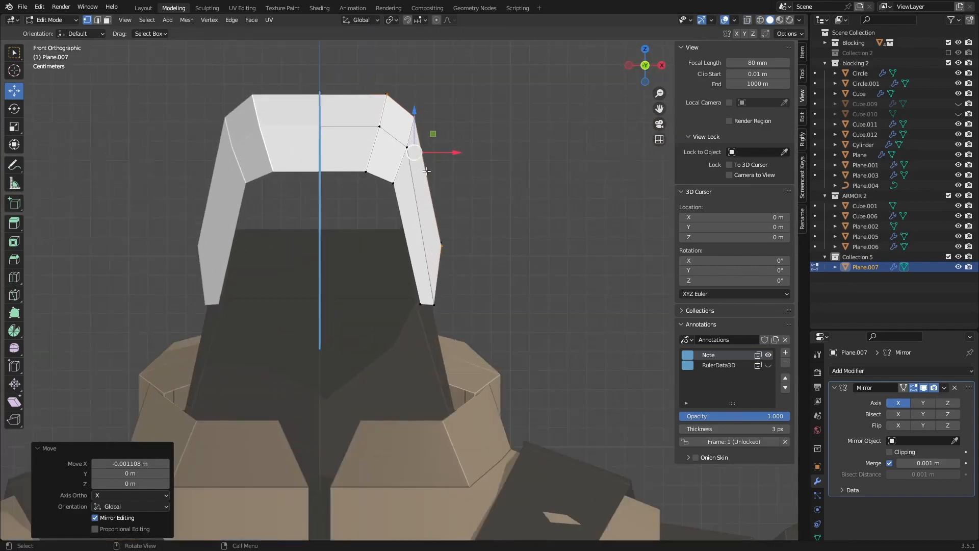
pyautogui.moveTo(426, 150); pyautogui.dragTo(368, 171, button='middle')
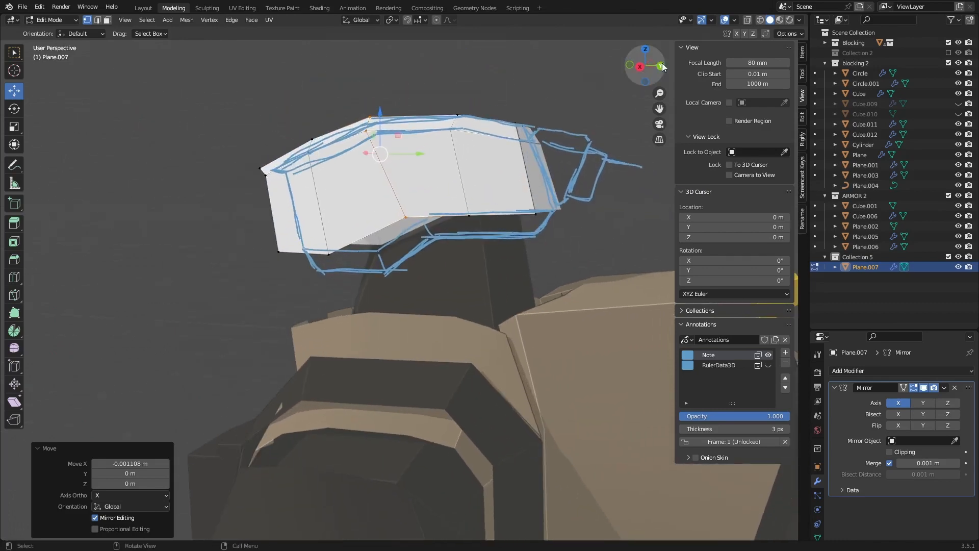
pyautogui.click(646, 68)
pyautogui.keyDown('shift'); pyautogui.moveTo(387, 213); pyautogui.dragTo(409, 180, button='middle'); pyautogui.keyUp('shift')
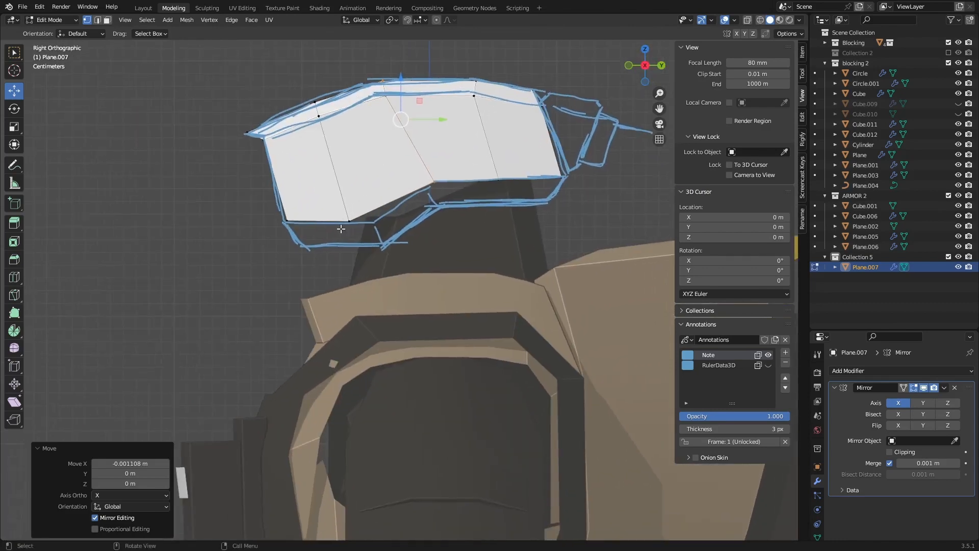
pyautogui.click(367, 225)
pyautogui.moveTo(392, 222); pyautogui.dragTo(412, 220)
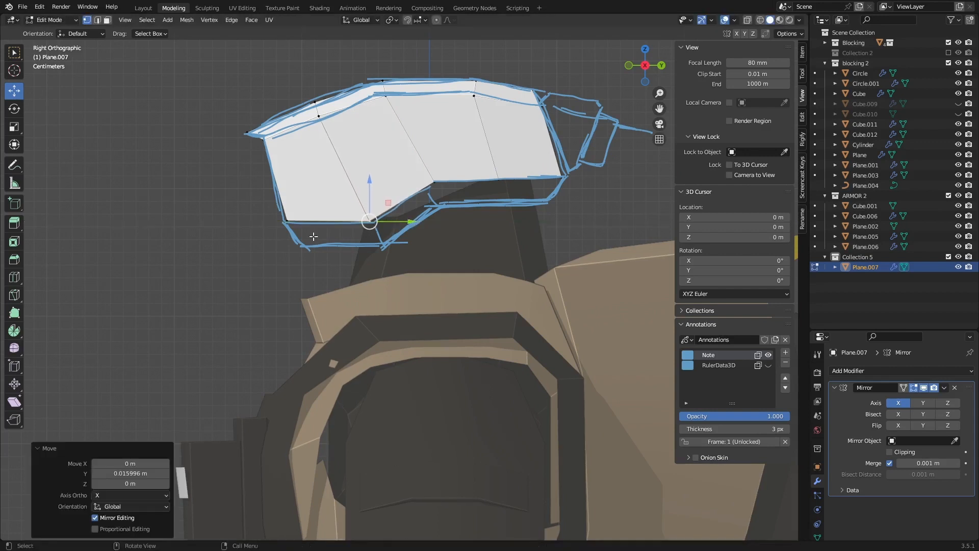
# Extrude the side panel's lower edge and move it down in Z to the sketched bottom line
pyautogui.moveTo(277, 189); pyautogui.dragTo(465, 228, button='middle')
pyautogui.scroll(2, 465, 228)
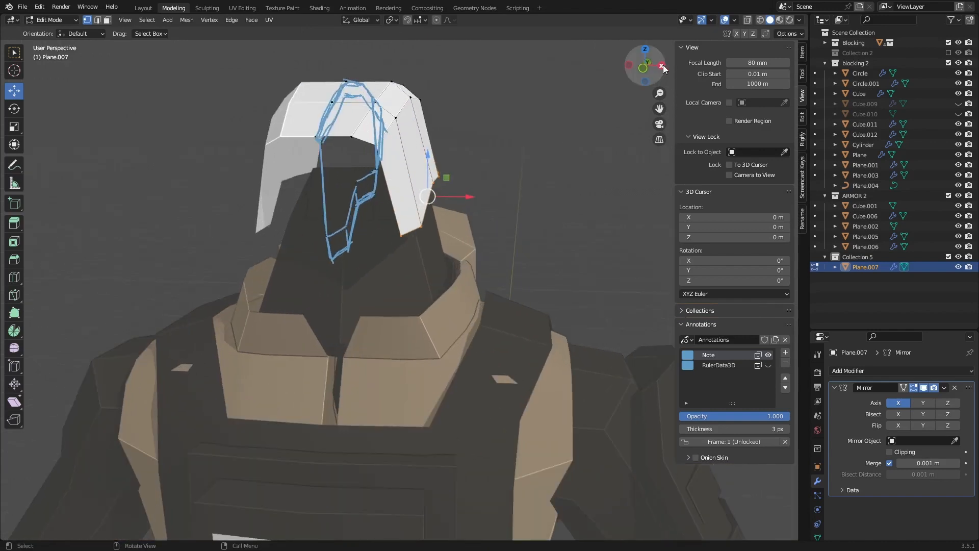
pyautogui.click(641, 68)
pyautogui.press('e')
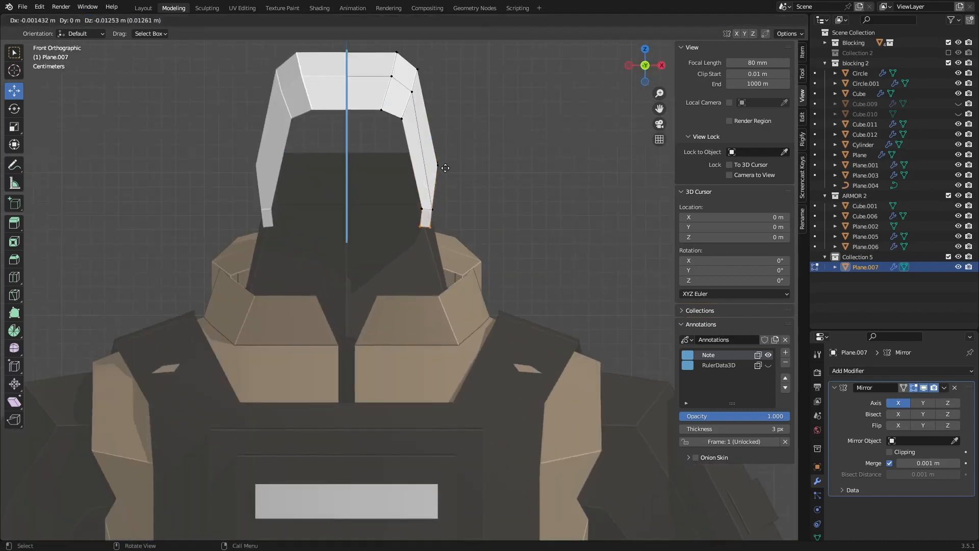
pyautogui.rightClick(445, 164)
pyautogui.moveTo(433, 150); pyautogui.dragTo(432, 170)
pyautogui.press('KP_3')
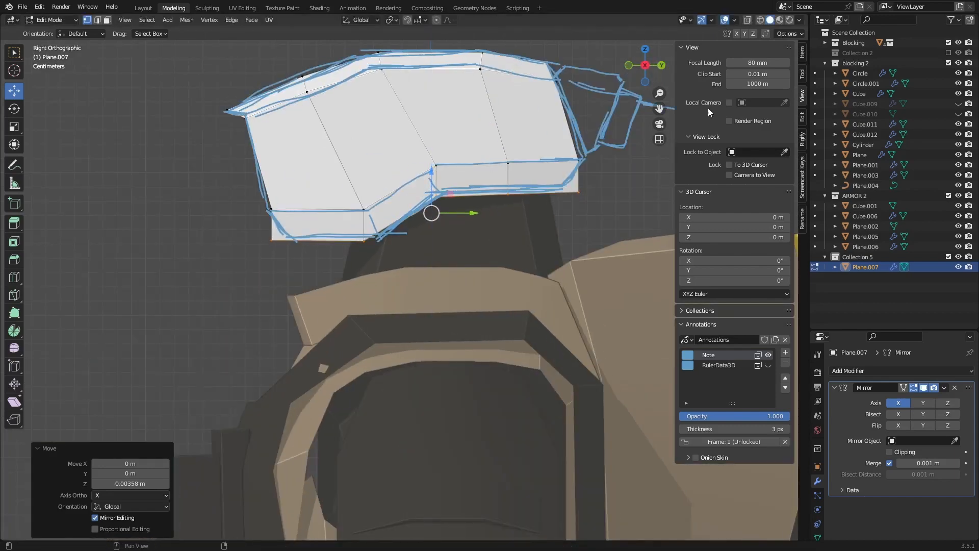
# Angle the new lower rim inward by moving its bottom edge about -0.012 m in X
pyautogui.click(630, 67)
pyautogui.moveTo(460, 214); pyautogui.dragTo(450, 215)
pyautogui.scroll(-10, 445, 216)
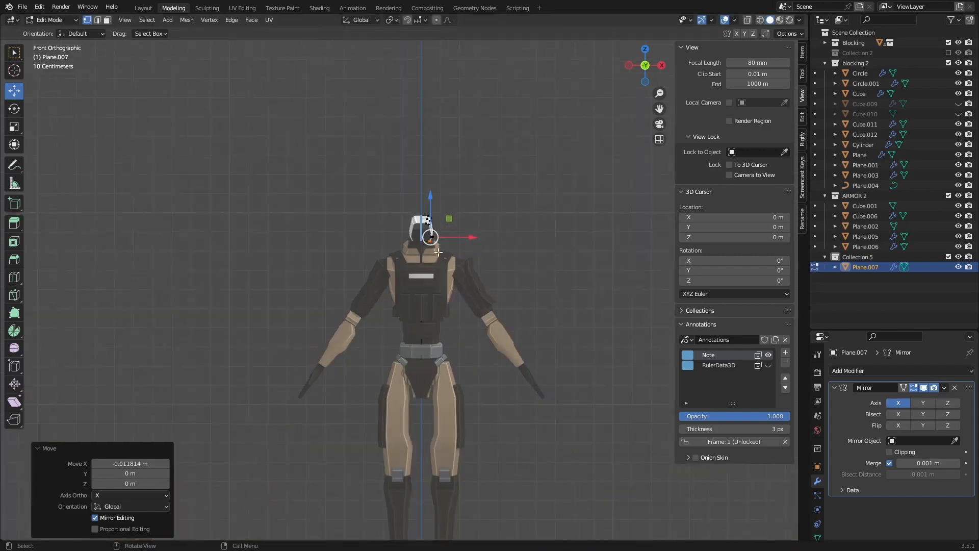
pyautogui.moveTo(446, 218); pyautogui.dragTo(414, 177, button='middle')
pyautogui.scroll(5, 475, 225)
pyautogui.scroll(3, 376, 193)
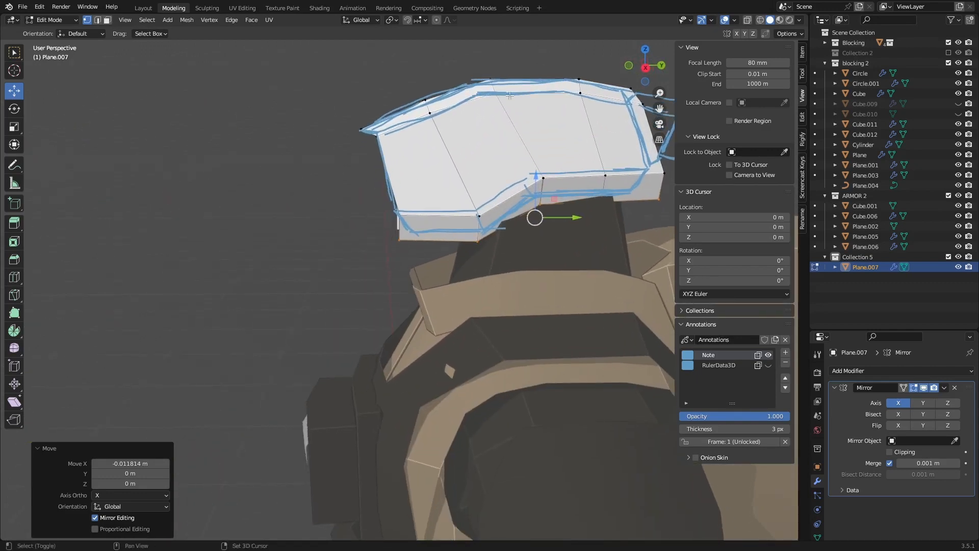
# Slide the lower rim's rear bottom vertex forward by a factor of about 0.3 to the sketched corner
pyautogui.click(646, 69)
pyautogui.keyDown('shift'); pyautogui.moveTo(586, 242); pyautogui.dragTo(462, 274, button='middle'); pyautogui.keyUp('shift')
pyautogui.scroll(3, 462, 273)
pyautogui.click(591, 201)
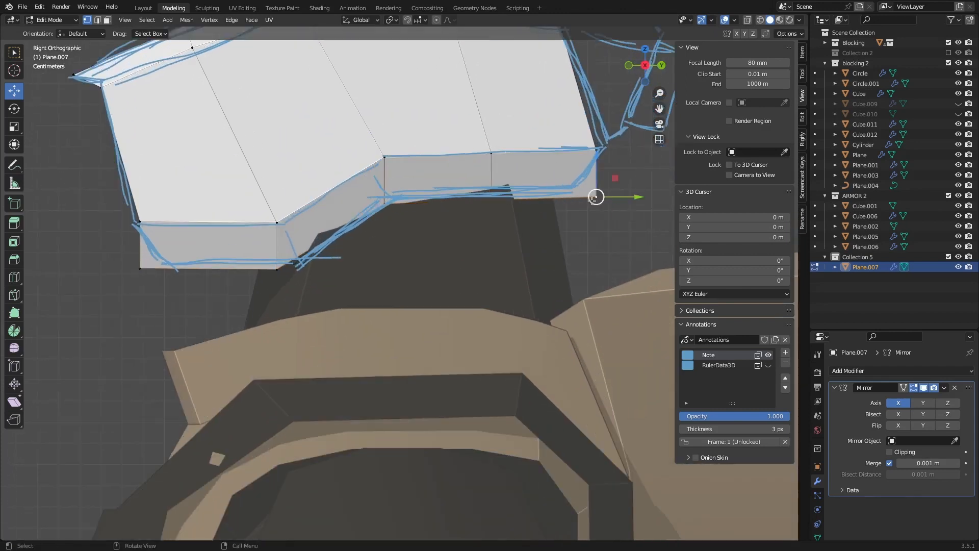
pyautogui.hotkey('shift', 'v')
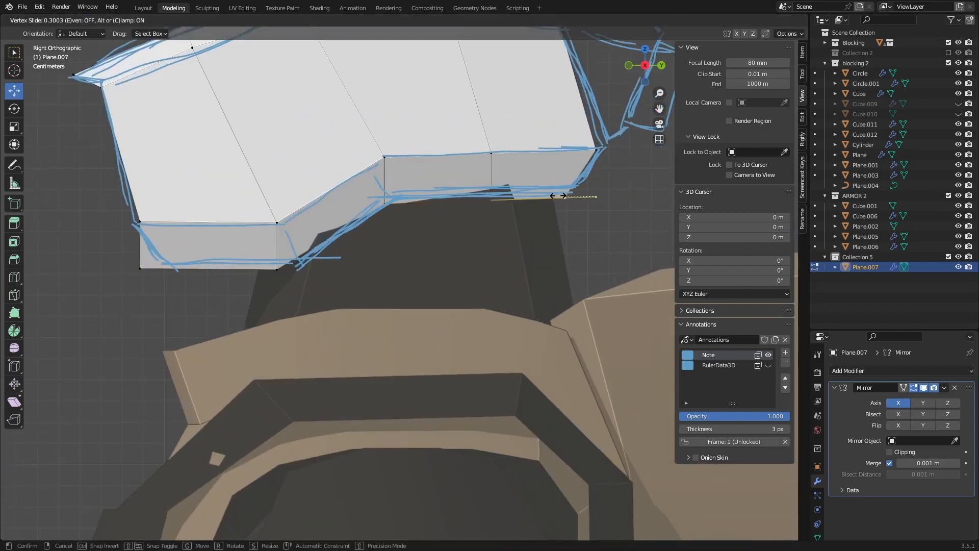
pyautogui.click(563, 195)
# Slide the lower rim's front bottom vertex back to the sketched corner and move the next bottom vertex about 0.008 m in Y
pyautogui.click(140, 268)
pyautogui.hotkey('shift', 'v')
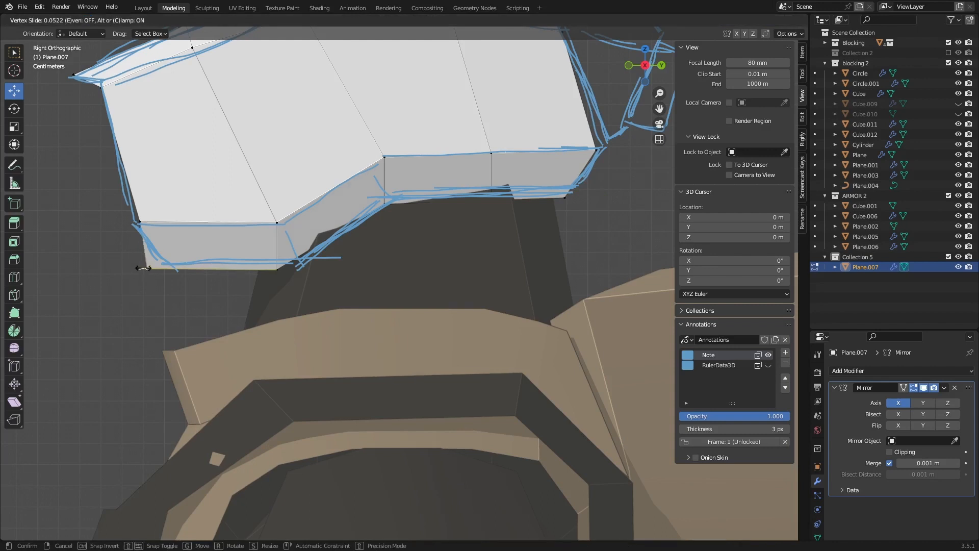
pyautogui.click(169, 268)
pyautogui.press('g')
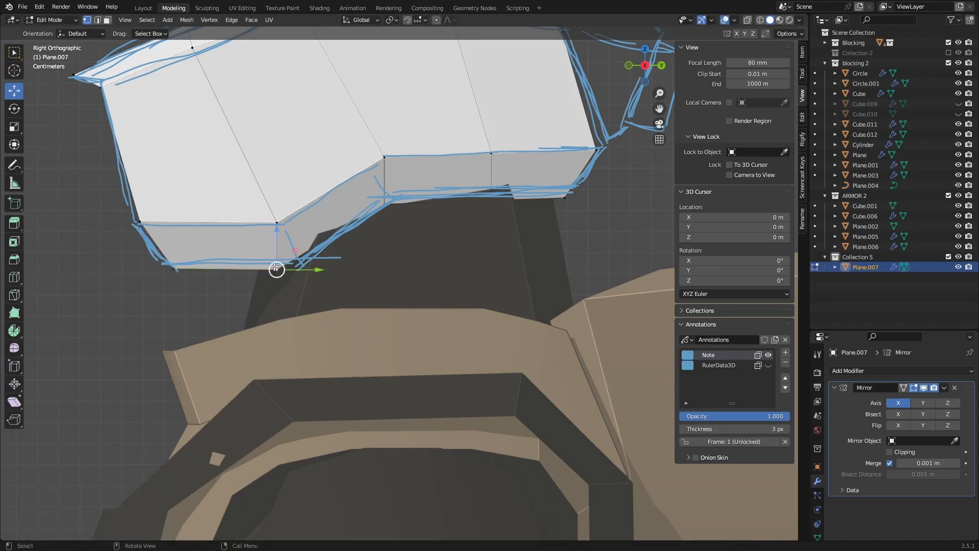
pyautogui.press('y')
pyautogui.moveTo(331, 270); pyautogui.dragTo(331, 270)
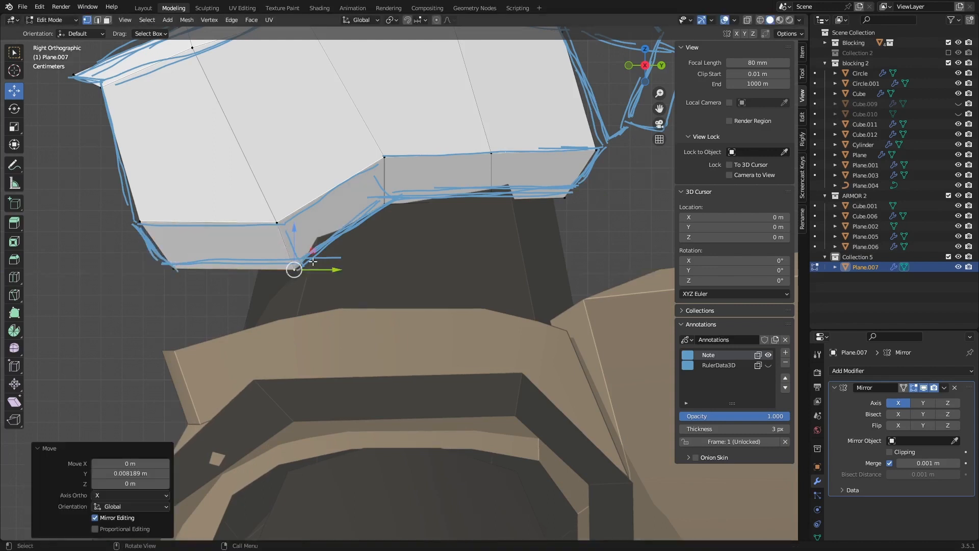
# Raise the front lower rim's two bottom vertices together in Z to the sketched bottom line
pyautogui.moveTo(296, 238); pyautogui.dragTo(296, 234)
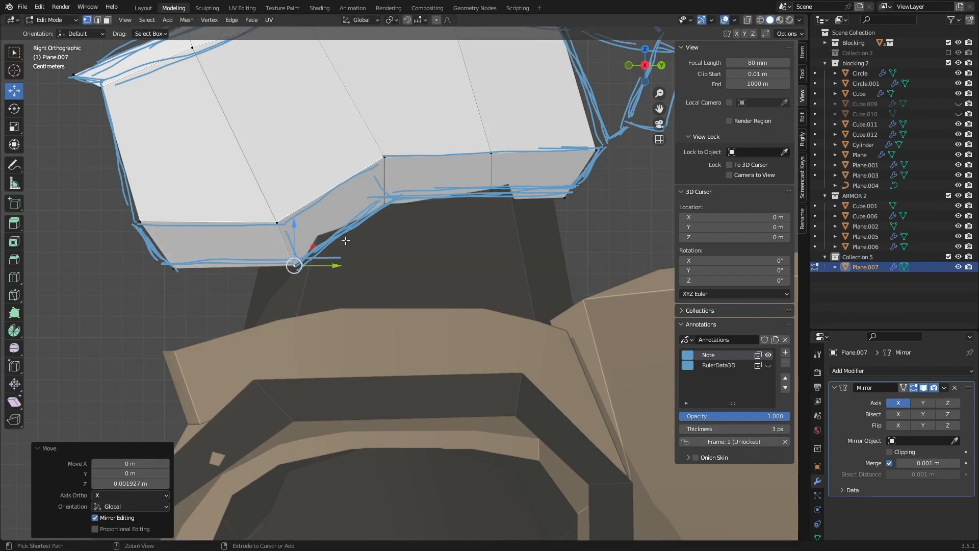
pyautogui.hotkey('ctrl', 'z')
pyautogui.keyDown('shift'); pyautogui.click(165, 264); pyautogui.keyUp('shift')
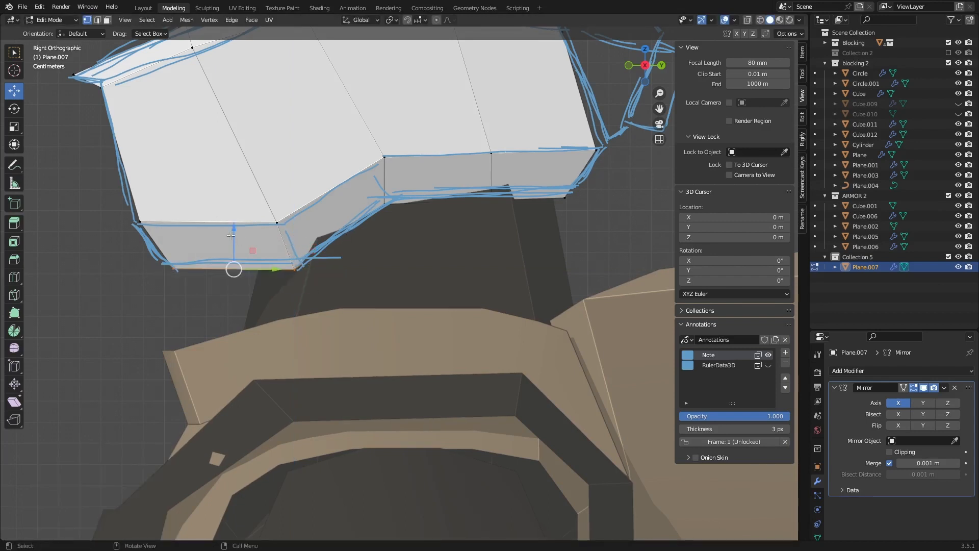
pyautogui.moveTo(231, 235); pyautogui.dragTo(234, 228)
# Move the rear lower rim's bottom edge about 0.001 m in Y and 0.002 m in Z to the sketched line
pyautogui.click(384, 204)
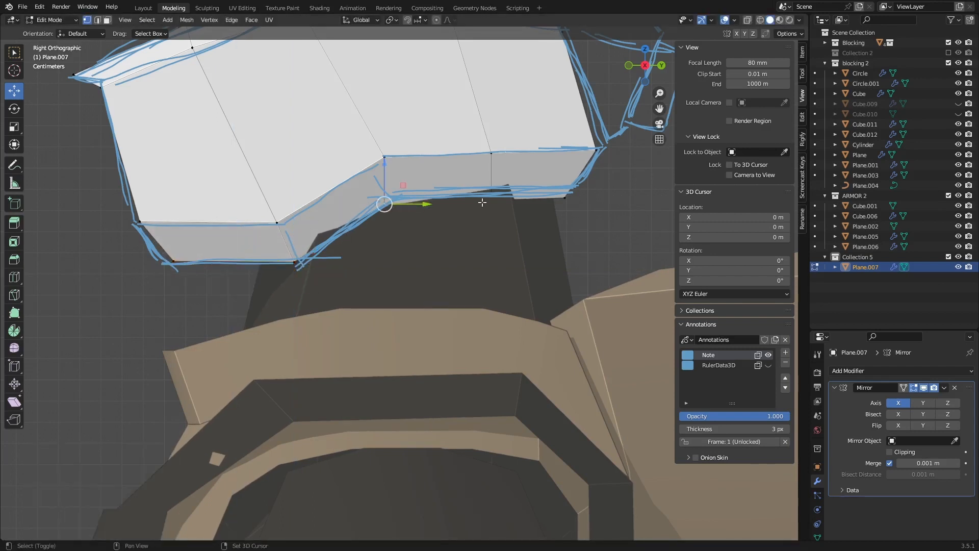
pyautogui.keyDown('shift'); pyautogui.click(567, 199); pyautogui.keyUp('shift')
pyautogui.press('g')
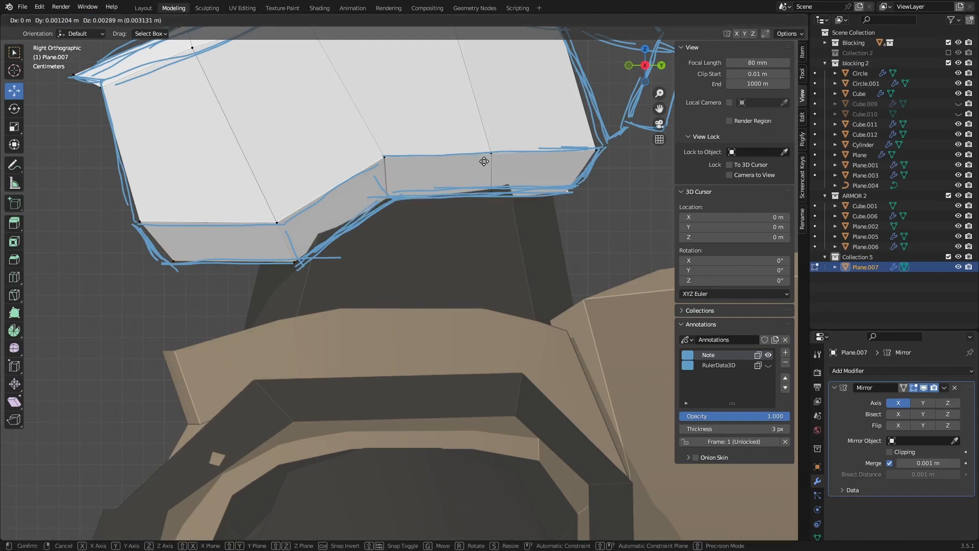
pyautogui.click(484, 162)
# Duplicate the shell's rear opening edges and offset the copy about 0.004 m in Y
pyautogui.scroll(-5, 487, 190)
pyautogui.moveTo(487, 190); pyautogui.dragTo(579, 197, button='middle')
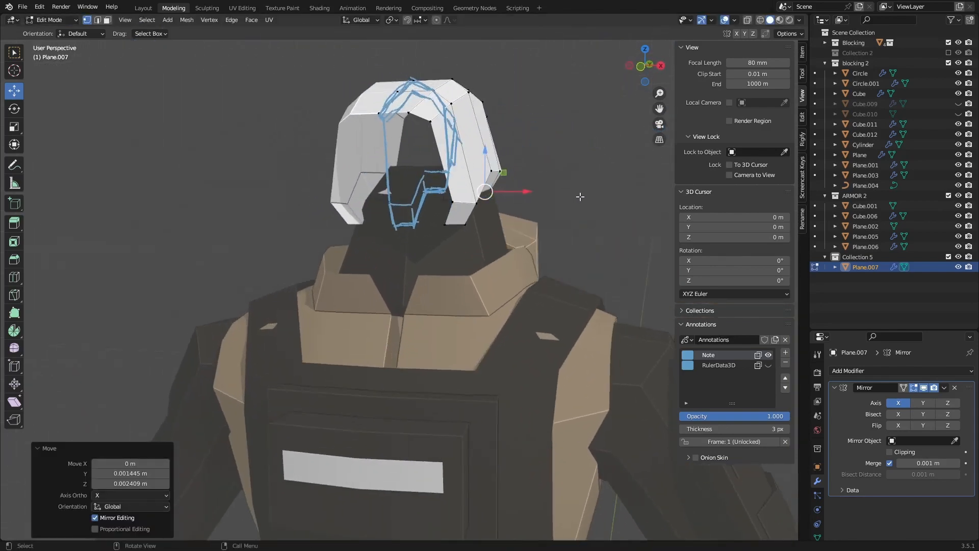
pyautogui.scroll(-2, 519, 198)
pyautogui.moveTo(518, 198); pyautogui.dragTo(363, 165, button='middle')
pyautogui.scroll(4, 419, 178)
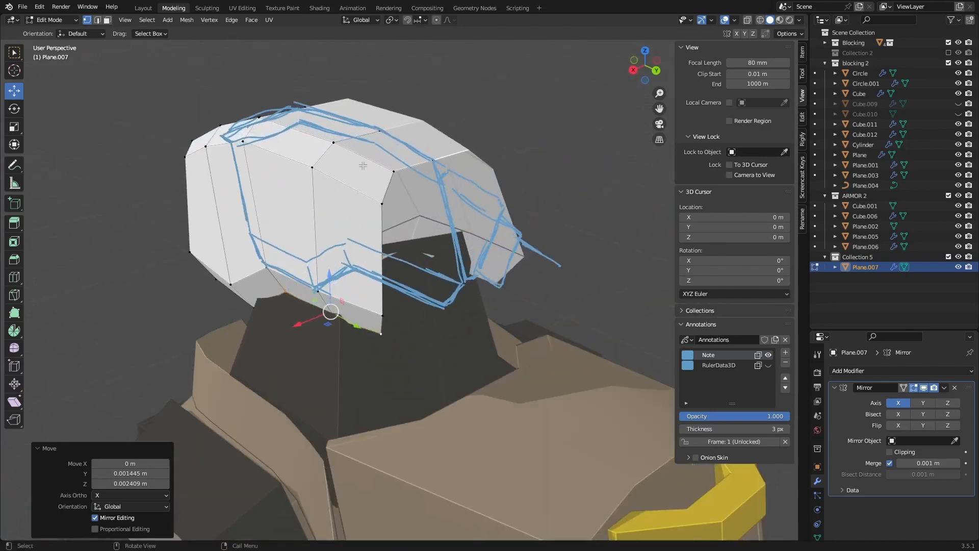
pyautogui.click(396, 170)
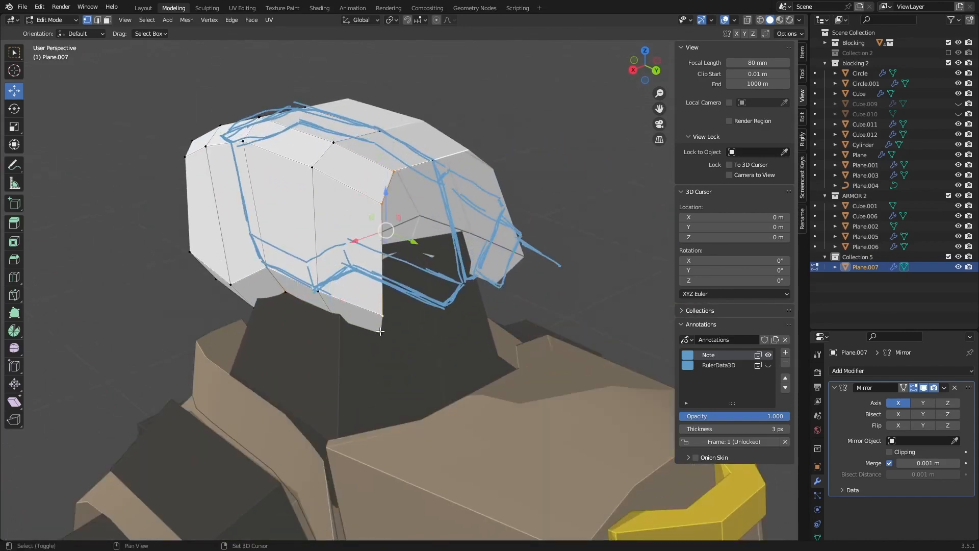
pyautogui.moveTo(392, 323); pyautogui.dragTo(399, 317, button='middle')
pyautogui.keyDown('shift'); pyautogui.click(427, 169); pyautogui.keyUp('shift')
pyautogui.moveTo(422, 194); pyautogui.dragTo(440, 188, button='middle')
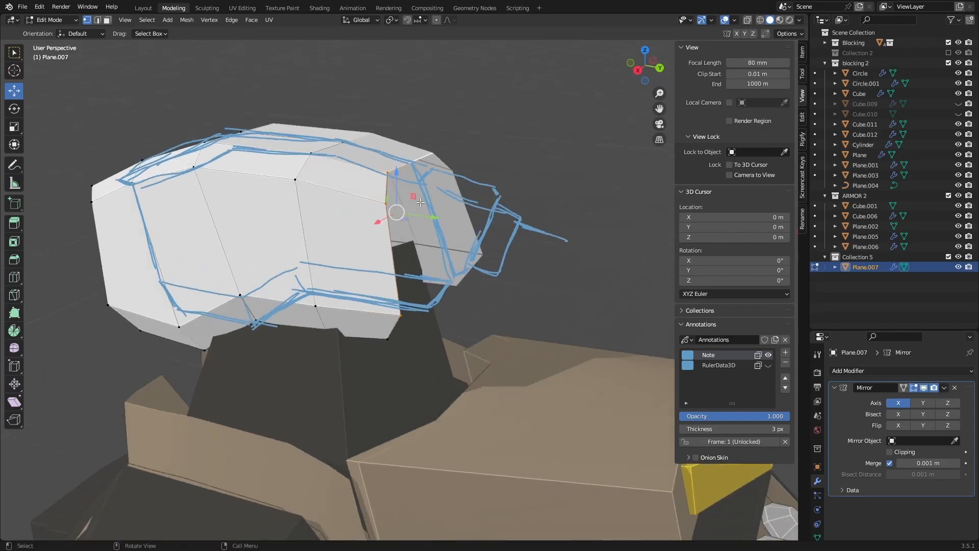
pyautogui.moveTo(420, 203); pyautogui.dragTo(428, 205)
pyautogui.moveTo(428, 205); pyautogui.dragTo(403, 191, button='middle')
# Scale the duplicated edges to 0.932, move them about -0.003 m in Y, and scale them again to 0.978
pyautogui.click(644, 69)
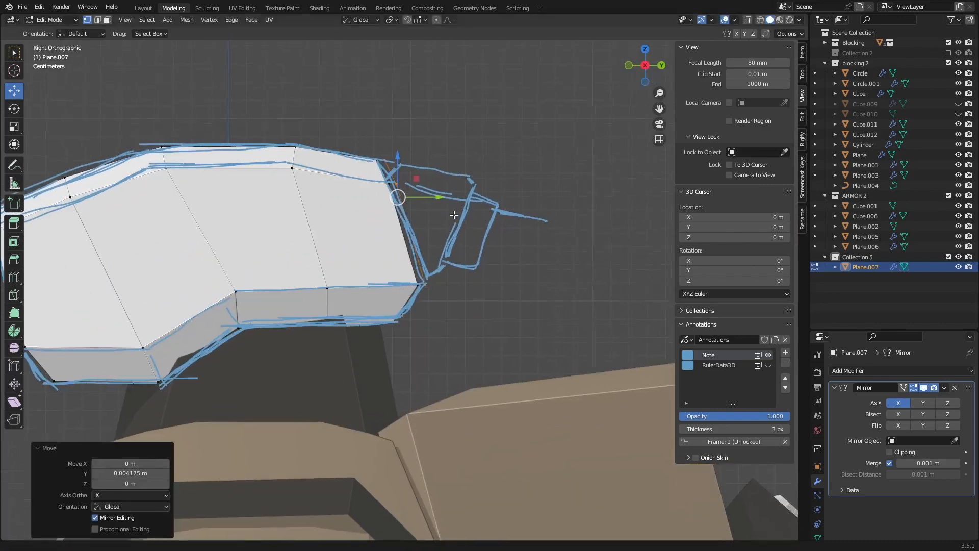
pyautogui.scroll(3, 403, 190)
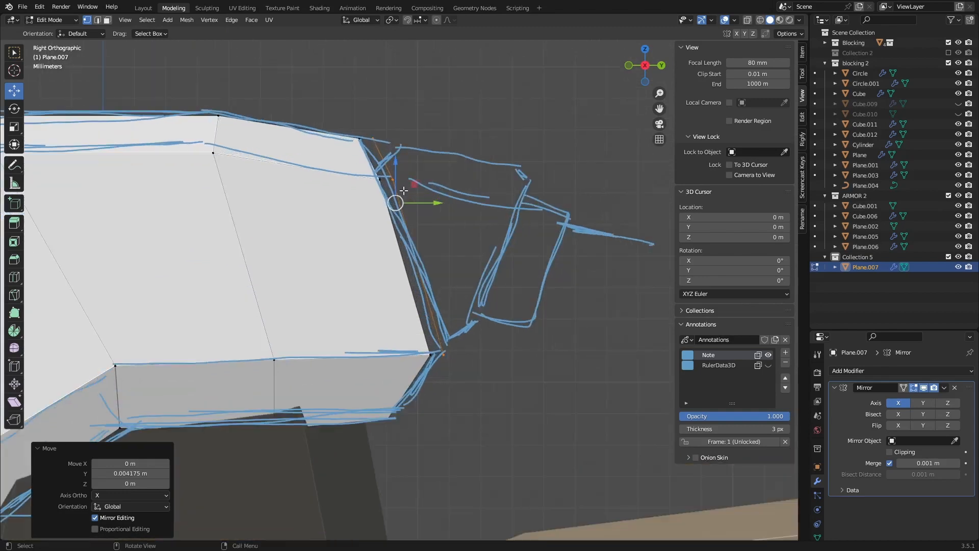
pyautogui.press('s')
pyautogui.click(508, 237)
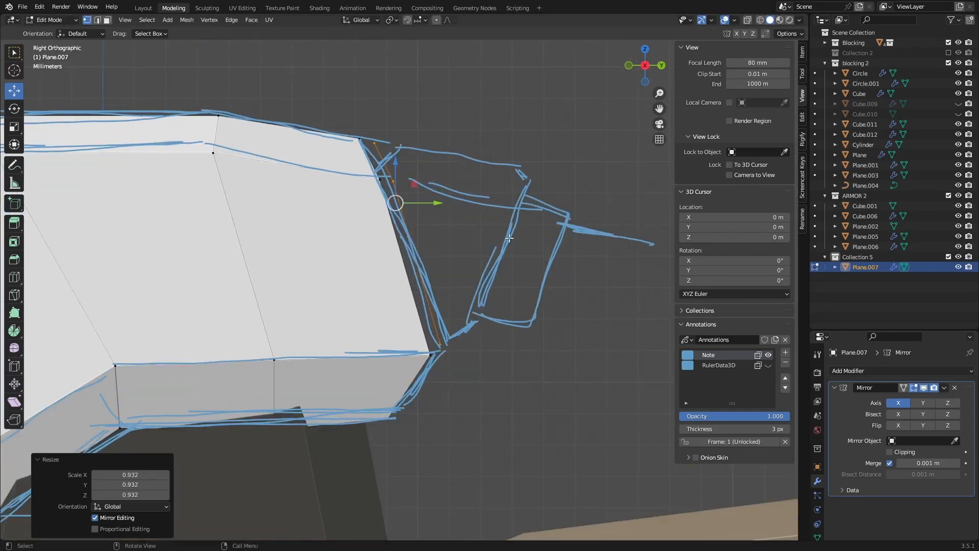
pyautogui.moveTo(432, 206); pyautogui.dragTo(429, 204)
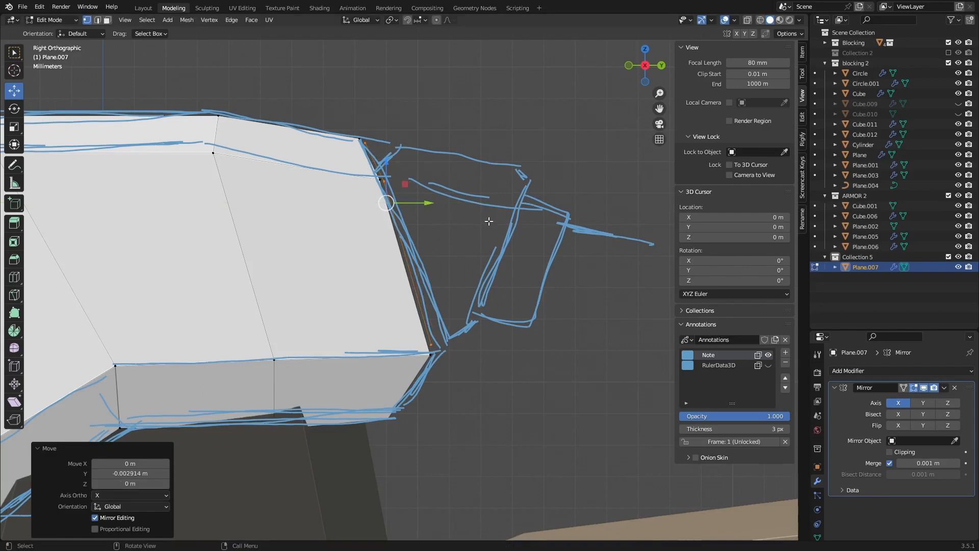
pyautogui.press('s')
pyautogui.click(481, 220)
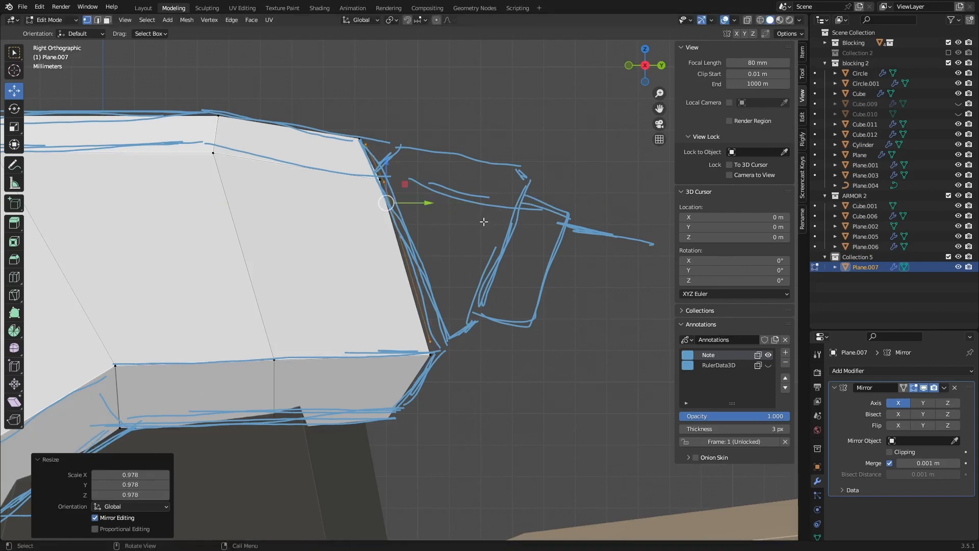
# Extrude the duplicated edges about 0.044 m back in Y and rotate the new edge loop about 41° to the sketched slant
pyautogui.moveTo(481, 219); pyautogui.dragTo(433, 208, button='middle')
pyautogui.press('e')
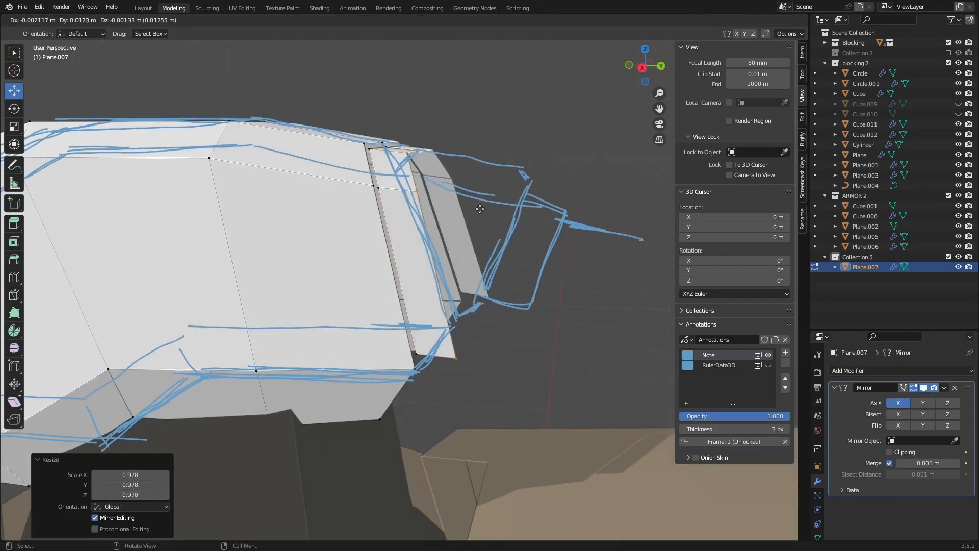
pyautogui.rightClick(449, 217)
pyautogui.click(642, 68)
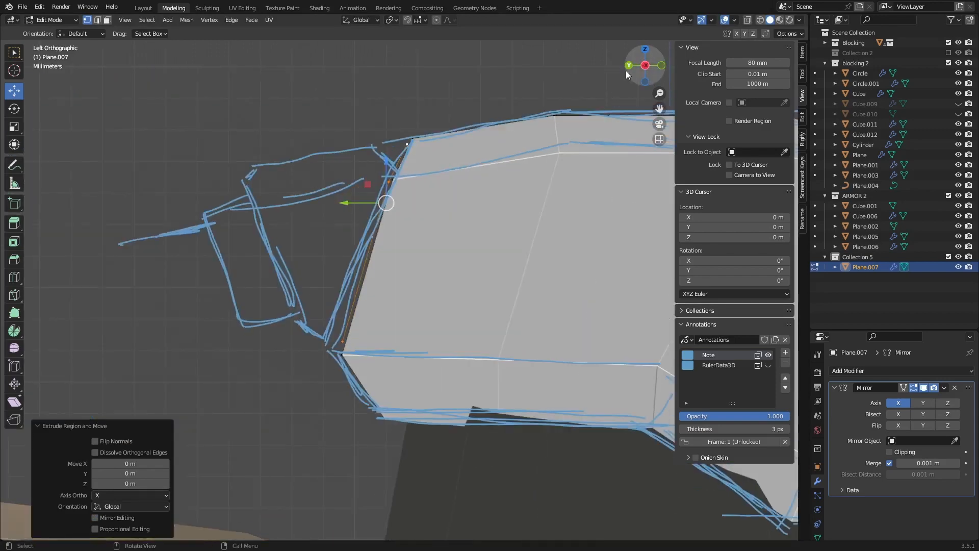
pyautogui.click(645, 68)
pyautogui.moveTo(438, 204); pyautogui.dragTo(577, 233)
pyautogui.keyDown('shift'); pyautogui.moveTo(550, 226); pyautogui.dragTo(529, 188, button='middle'); pyautogui.keyUp('shift')
pyautogui.press('r')
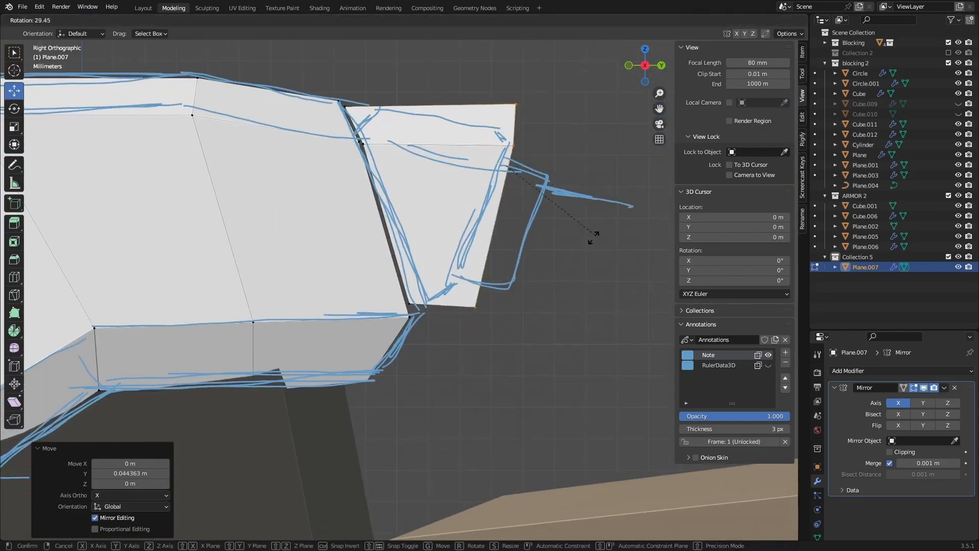
pyautogui.click(578, 251)
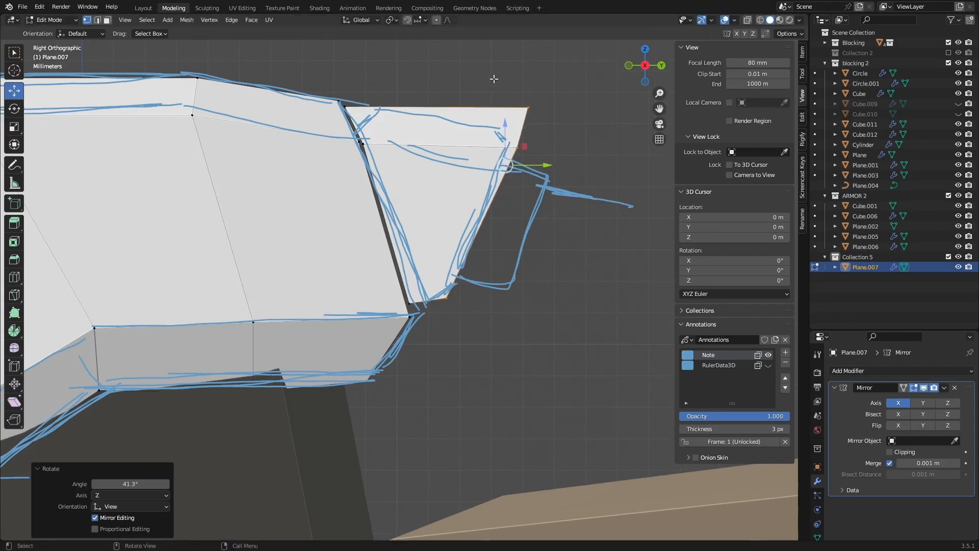
# Lower the rear panel's upper back vertices about 0.010 m in Z in wireframe view
pyautogui.click(523, 127)
pyautogui.press('g')
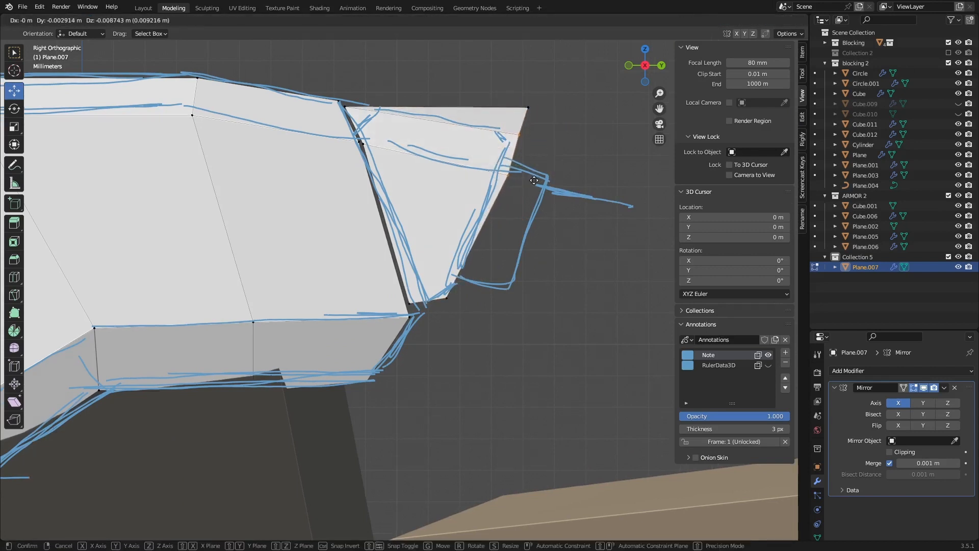
pyautogui.rightClick(532, 171)
pyautogui.hotkey('shift', 'z')
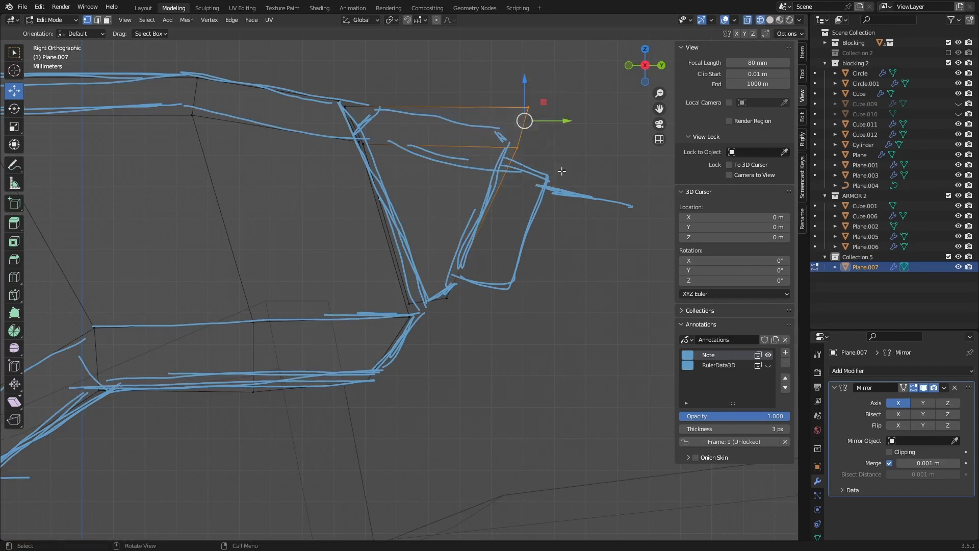
pyautogui.press('g')
pyautogui.press('z')
pyautogui.click(521, 117)
# Pull the rear panel's upper back vertices forward in Y and fine-tune them to the sketched back corner
pyautogui.press('g')
pyautogui.press('y')
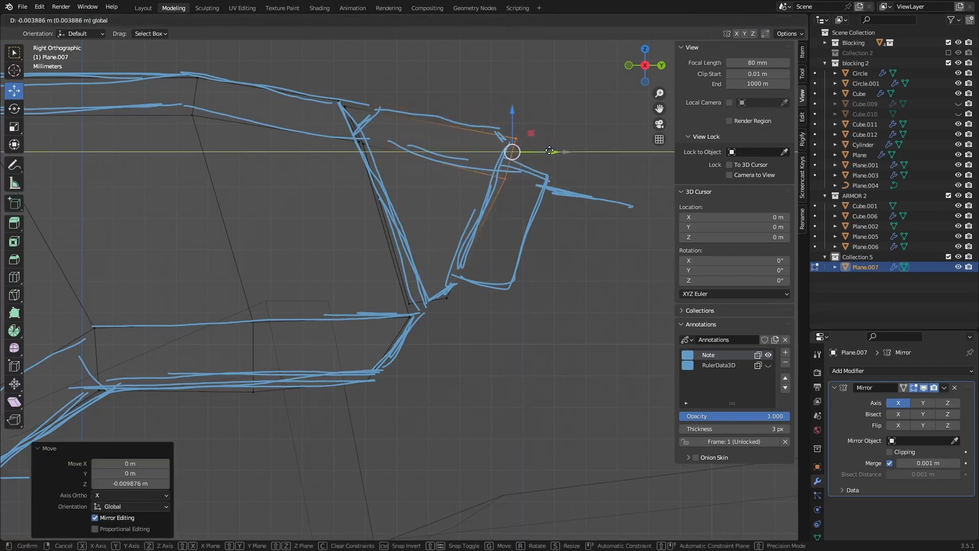
pyautogui.click(505, 115)
pyautogui.press('g')
pyautogui.press('z')
pyautogui.moveTo(506, 114); pyautogui.dragTo(506, 114)
pyautogui.moveTo(548, 150); pyautogui.dragTo(544, 149)
pyautogui.click(511, 107)
# Move the rear panel's back side vertices inward in X to taper the panel toward the back
pyautogui.click(493, 174)
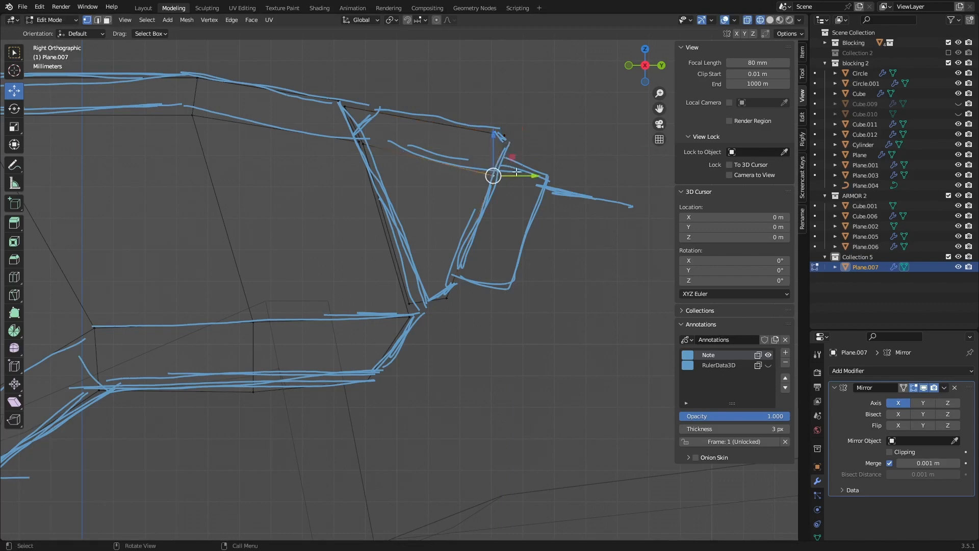
pyautogui.moveTo(492, 175)
pyautogui.mouseDown(button='middle')
pyautogui.moveTo(398, 181)
pyautogui.moveTo(415, 199)
pyautogui.moveTo(362, 288)
pyautogui.mouseUp(button='middle')
pyautogui.click(410, 183)
pyautogui.moveTo(410, 184); pyautogui.dragTo(435, 176, button='middle')
pyautogui.keyDown('shift'); pyautogui.click(451, 145); pyautogui.keyUp('shift')
pyautogui.moveTo(395, 164); pyautogui.dragTo(425, 158)
# Move the rear panel's lower back vertex about -0.004 m in X and refine its position along X
pyautogui.click(376, 276)
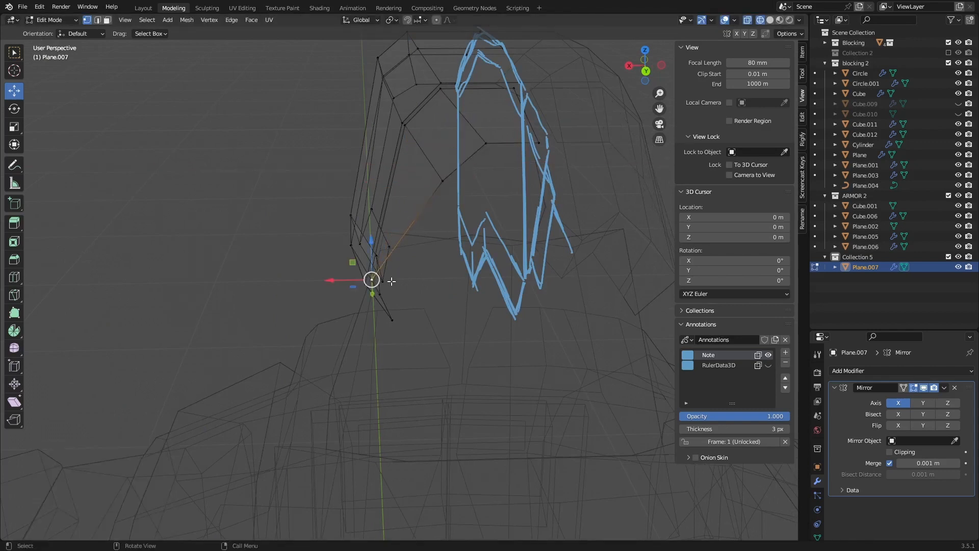
pyautogui.press('g')
pyautogui.click(331, 284)
pyautogui.moveTo(331, 284); pyautogui.dragTo(563, 126, button='middle')
pyautogui.press('g')
pyautogui.press('x')
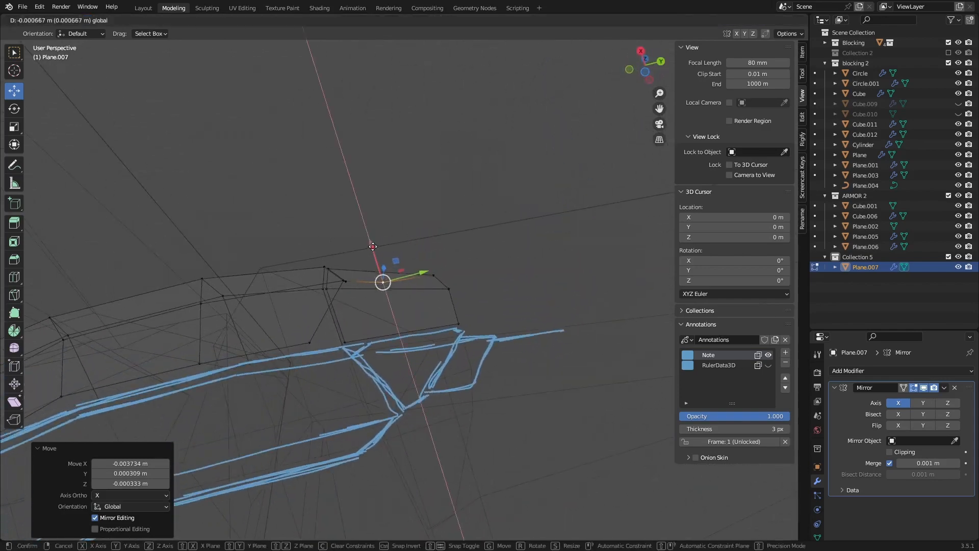
pyautogui.click(417, 259)
# Extrude the rear panel's front edge loop and pull it forward in Y beneath the main shell
pyautogui.moveTo(418, 260)
pyautogui.mouseDown(button='middle')
pyautogui.moveTo(459, 254)
pyautogui.moveTo(453, 286)
pyautogui.moveTo(466, 346)
pyautogui.moveTo(352, 290)
pyautogui.mouseUp(button='middle')
pyautogui.click(348, 288)
pyautogui.moveTo(331, 176); pyautogui.dragTo(317, 192, button='middle')
pyautogui.scroll(3, 316, 192)
pyautogui.click(312, 198)
pyautogui.keyDown('shift'); pyautogui.click(301, 138); pyautogui.keyUp('shift')
pyautogui.keyDown('shift'); pyautogui.click(330, 137); pyautogui.keyUp('shift')
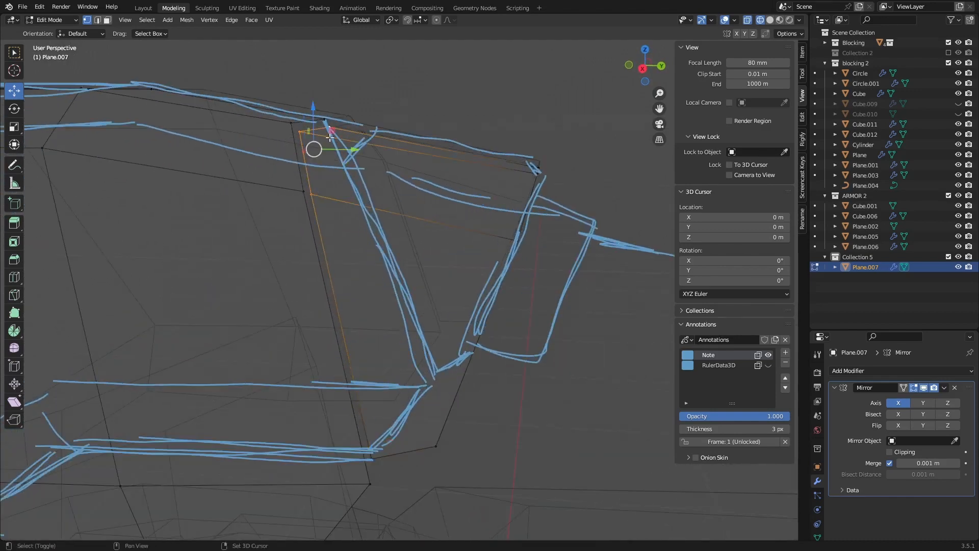
pyautogui.keyDown('shift'); pyautogui.click(370, 458); pyautogui.keyUp('shift')
pyautogui.moveTo(380, 370); pyautogui.dragTo(383, 358, button='middle')
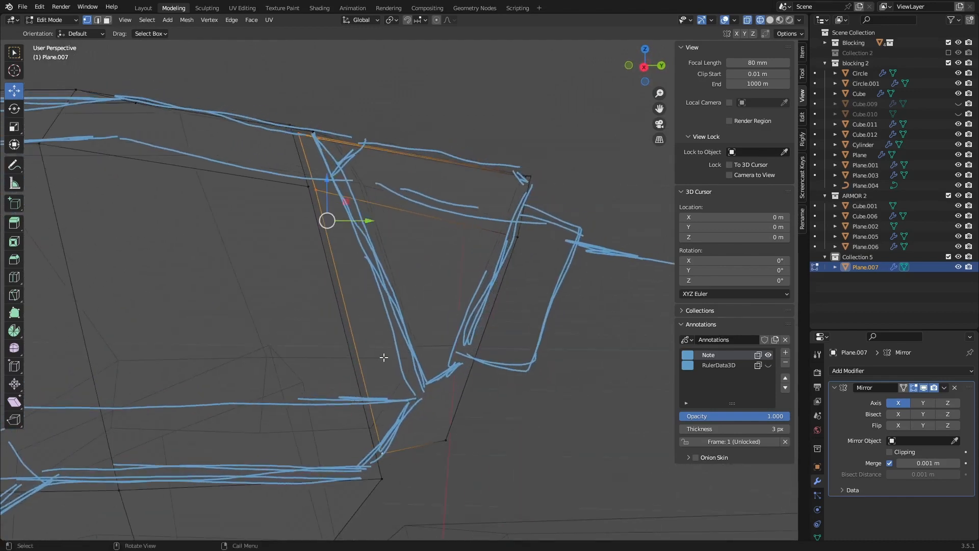
pyautogui.press('e')
pyautogui.rightClick(380, 234)
pyautogui.moveTo(372, 221); pyautogui.dragTo(317, 220)
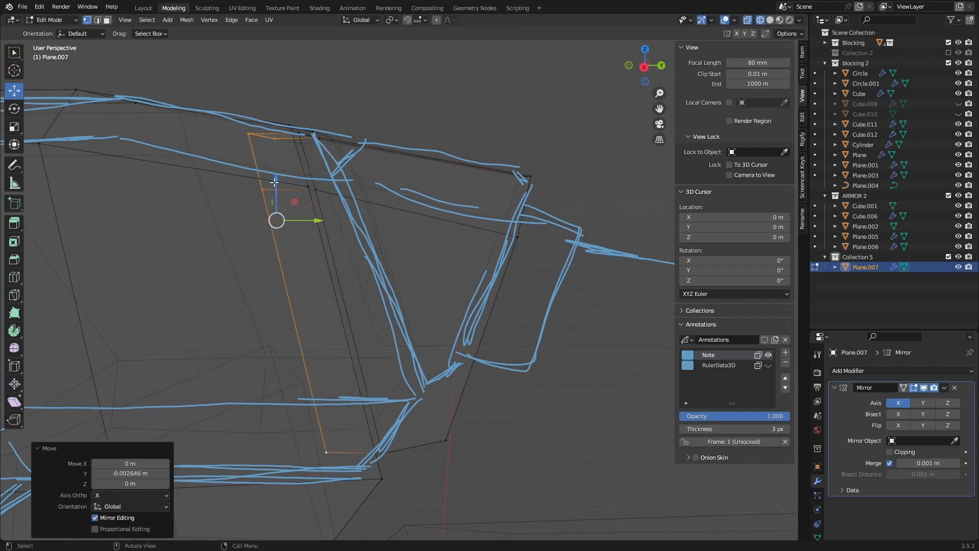
# Lower the extruded inner edge loop about 0.0015 m in Z and scale it to 0.876
pyautogui.moveTo(275, 182); pyautogui.dragTo(276, 192)
pyautogui.press('s')
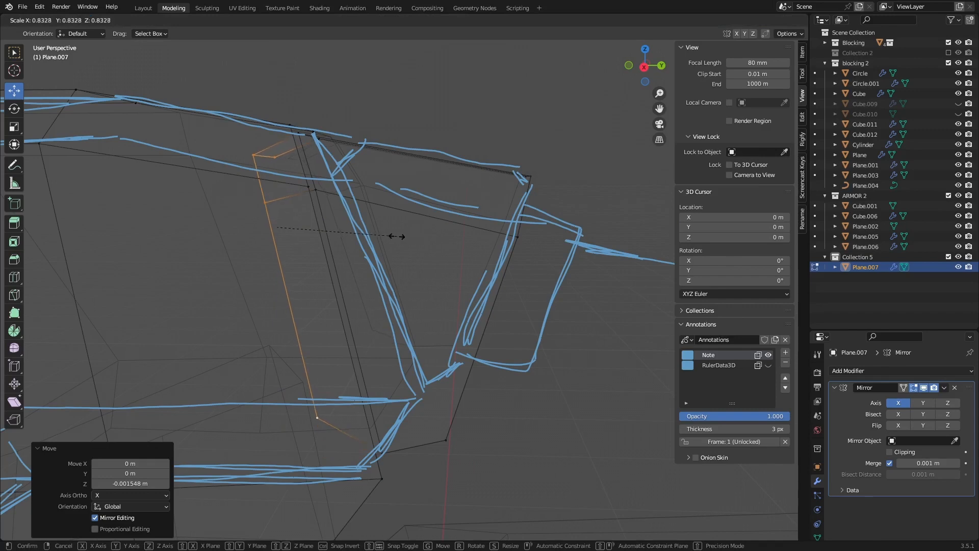
pyautogui.click(393, 236)
pyautogui.moveTo(393, 236)
pyautogui.mouseDown(button='middle')
pyautogui.moveTo(365, 241)
pyautogui.moveTo(382, 243)
pyautogui.mouseUp(button='middle')
pyautogui.hotkey('shift', 'z')
pyautogui.scroll(3, 334, 163)
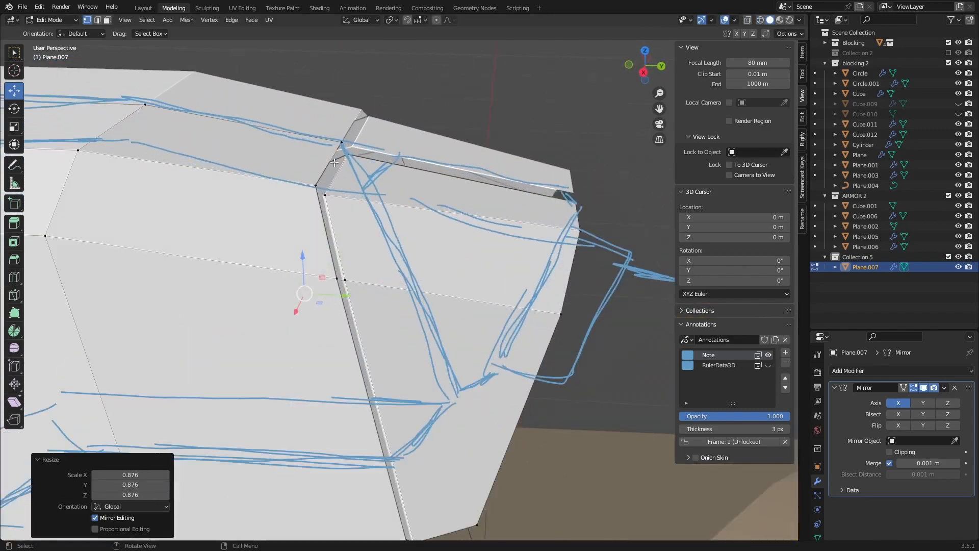
# Move the small face at the top of the rear panel's inner flange about 0.016 m back in Y
pyautogui.hotkey('shift', 'z')
pyautogui.moveTo(350, 203); pyautogui.dragTo(323, 205, button='middle')
pyautogui.click(285, 187)
pyautogui.press('3')
pyautogui.click(307, 189)
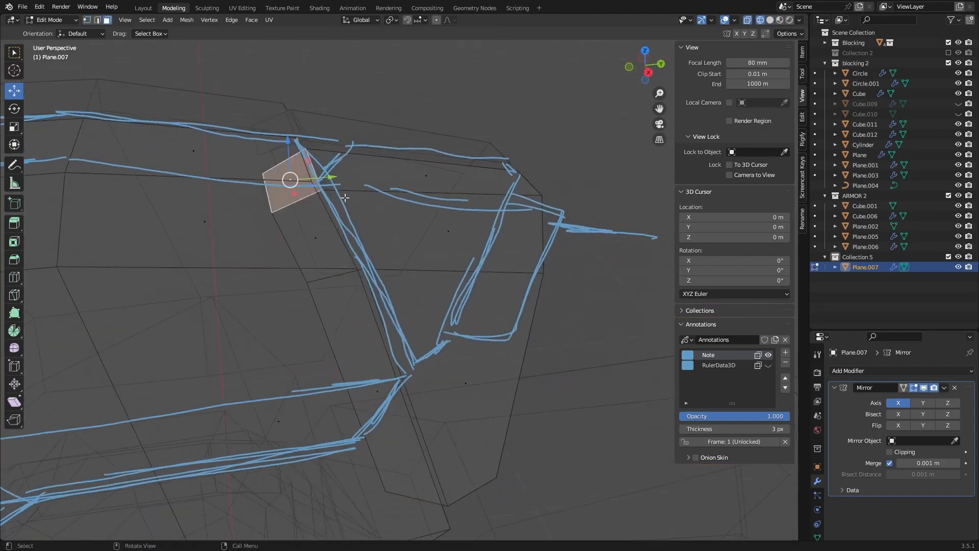
pyautogui.moveTo(334, 180); pyautogui.dragTo(410, 186)
pyautogui.moveTo(408, 200); pyautogui.dragTo(393, 170, button='middle')
pyautogui.hotkey('shift', 'z')
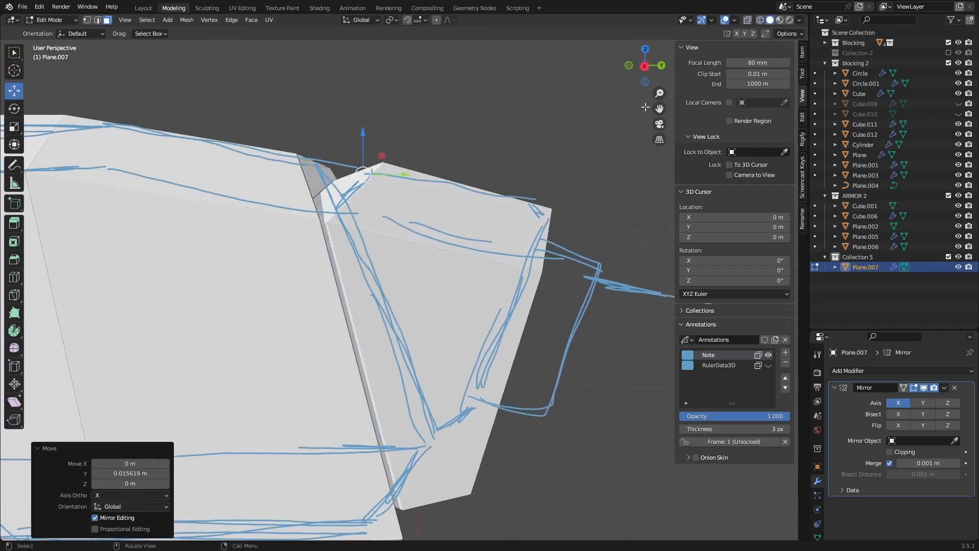
# Enable Clipping on the Mirror modifier and move the rear panel's centre vertices about -0.009 m in X onto the mirror plane
pyautogui.click(647, 66)
pyautogui.moveTo(517, 138)
pyautogui.mouseDown(button='middle')
pyautogui.moveTo(502, 156)
pyautogui.moveTo(505, 210)
pyautogui.moveTo(599, 229)
pyautogui.moveTo(454, 118)
pyautogui.mouseUp(button='middle')
pyautogui.hotkey('shift', 'z')
pyautogui.click(485, 127)
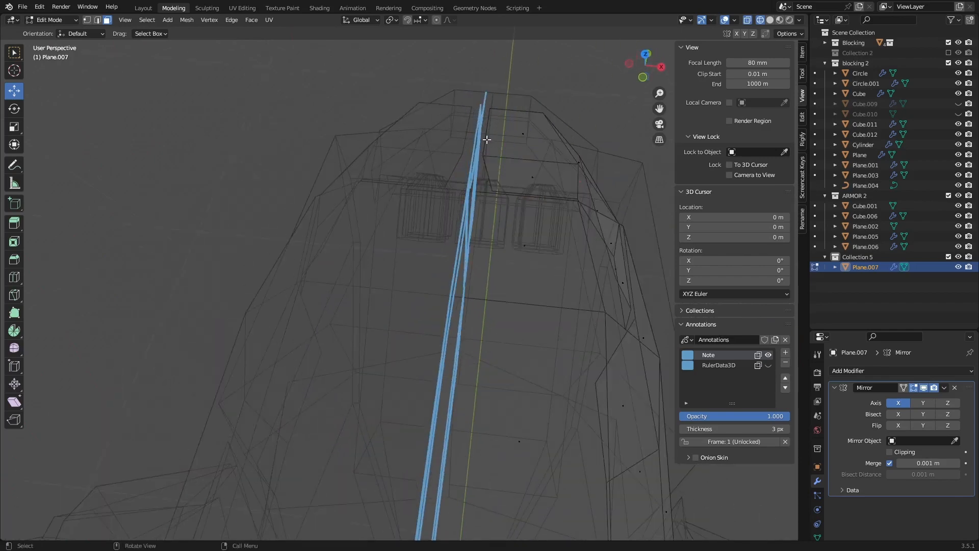
pyautogui.moveTo(439, 94); pyautogui.dragTo(492, 228)
pyautogui.moveTo(528, 154); pyautogui.dragTo(510, 163)
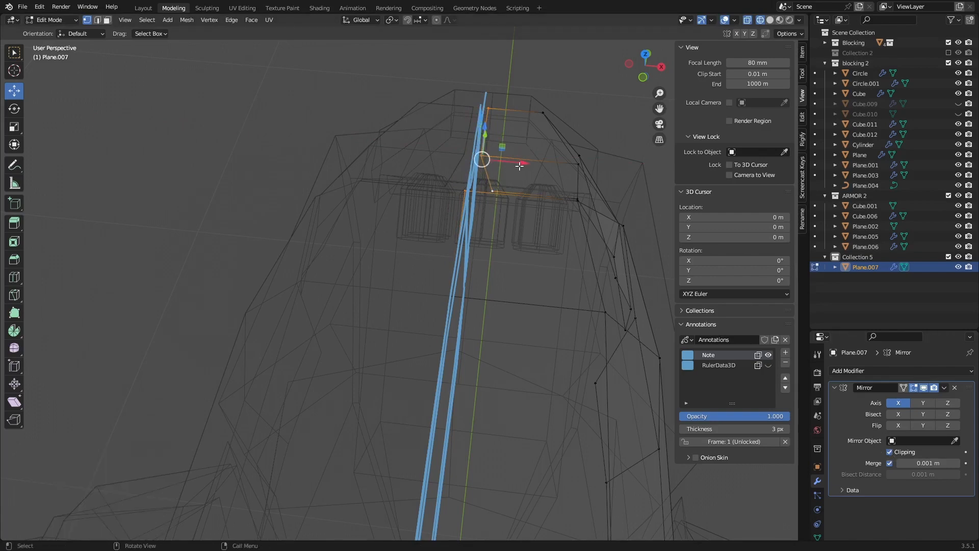
pyautogui.moveTo(519, 166); pyautogui.dragTo(485, 161)
# Examine the helmet's rear panel and overall profile in solid view against the side-view sketch
pyautogui.moveTo(549, 190)
pyautogui.mouseDown(button='middle')
pyautogui.moveTo(473, 200)
pyautogui.moveTo(375, 156)
pyautogui.moveTo(398, 164)
pyautogui.moveTo(431, 142)
pyautogui.mouseUp(button='middle')
pyautogui.hotkey('shift', 'z')
pyautogui.scroll(6, 402, 112)
pyautogui.scroll(3, 403, 112)
pyautogui.scroll(-9, 398, 127)
pyautogui.scroll(3, 398, 164)
pyautogui.scroll(-2, 414, 153)
pyautogui.click(647, 67)
pyautogui.scroll(-4, 420, 185)
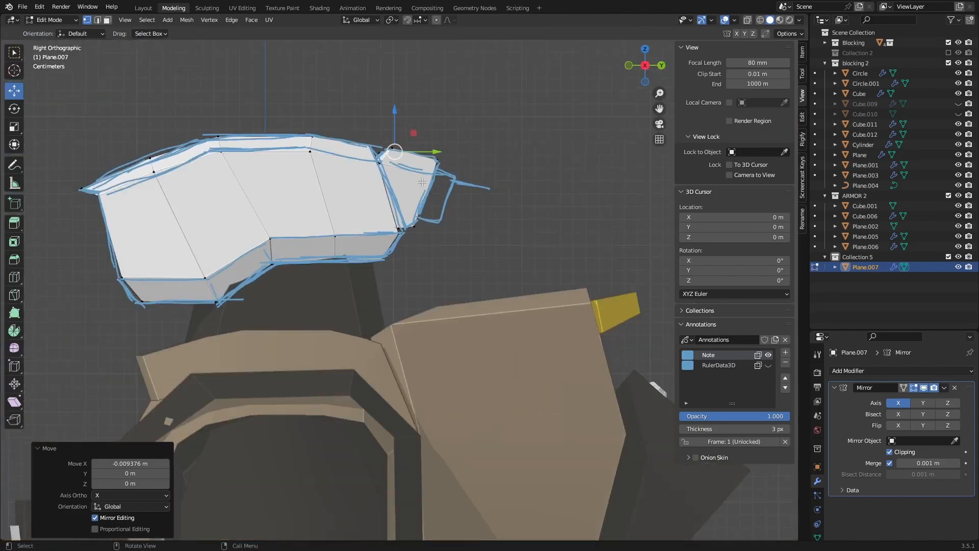
pyautogui.moveTo(420, 185)
pyautogui.mouseDown(button='middle')
pyautogui.moveTo(531, 207)
pyautogui.moveTo(449, 204)
pyautogui.moveTo(425, 183)
pyautogui.mouseUp(button='middle')
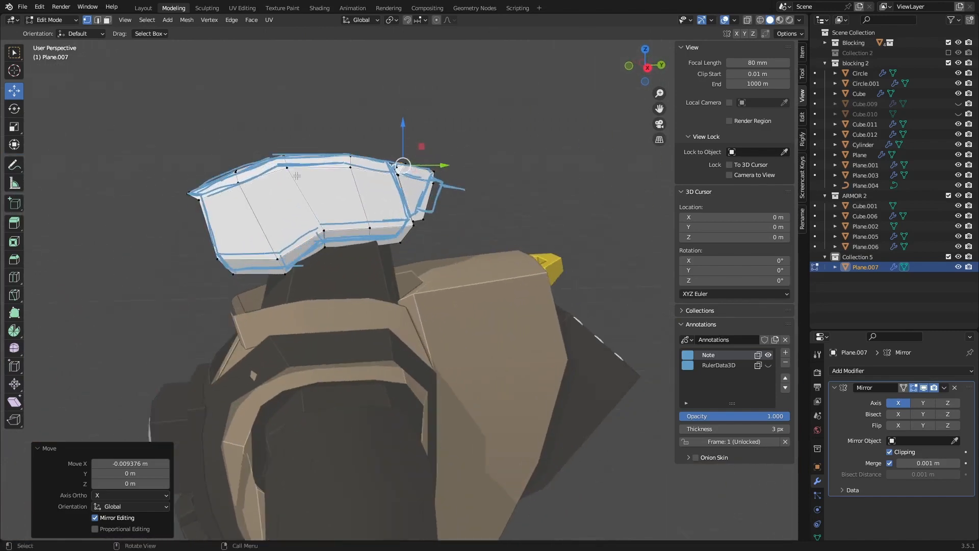
pyautogui.moveTo(296, 175); pyautogui.dragTo(343, 166, button='middle')
pyautogui.click(647, 67)
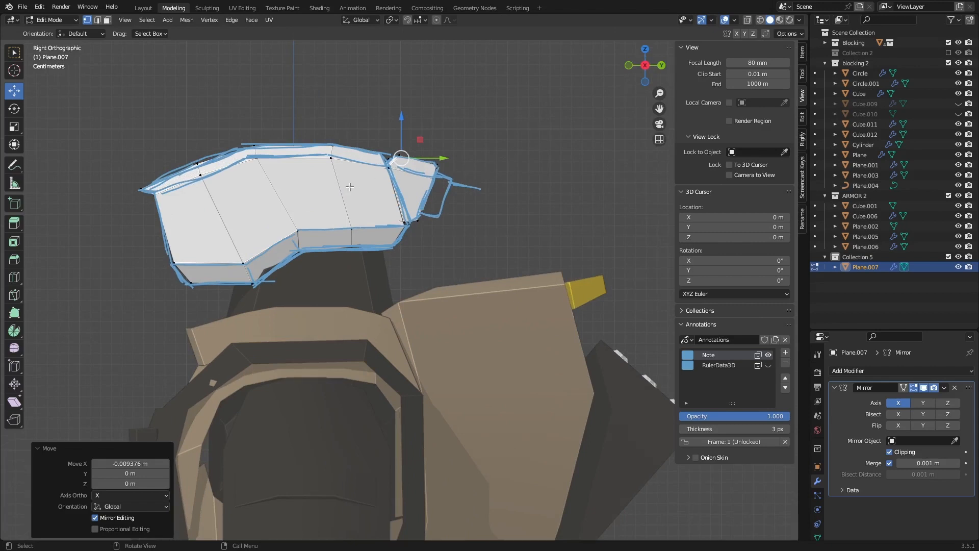
# Leave Edit Mode and delete the Note annotation layer holding the blue side-view sketch
pyautogui.press('q')
pyautogui.press('q')
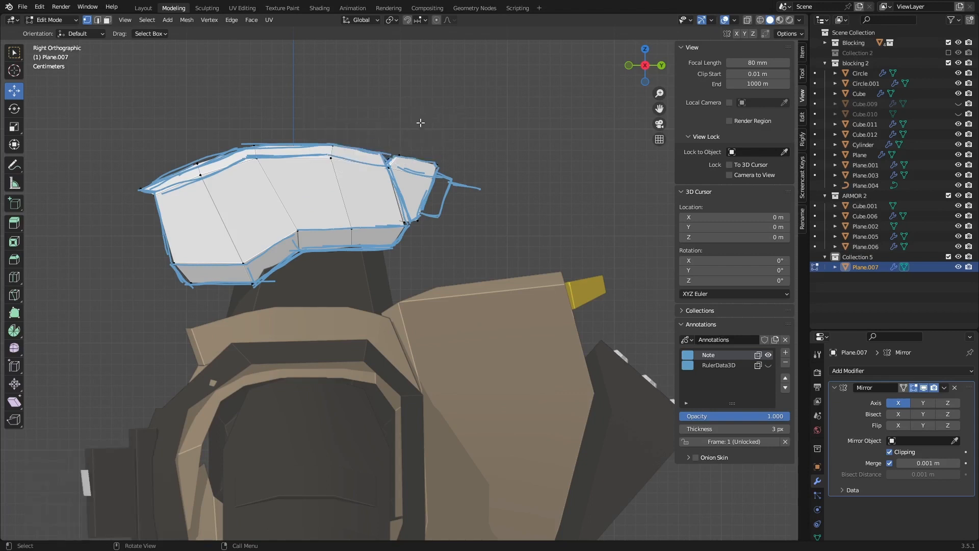
pyautogui.press('Tab')
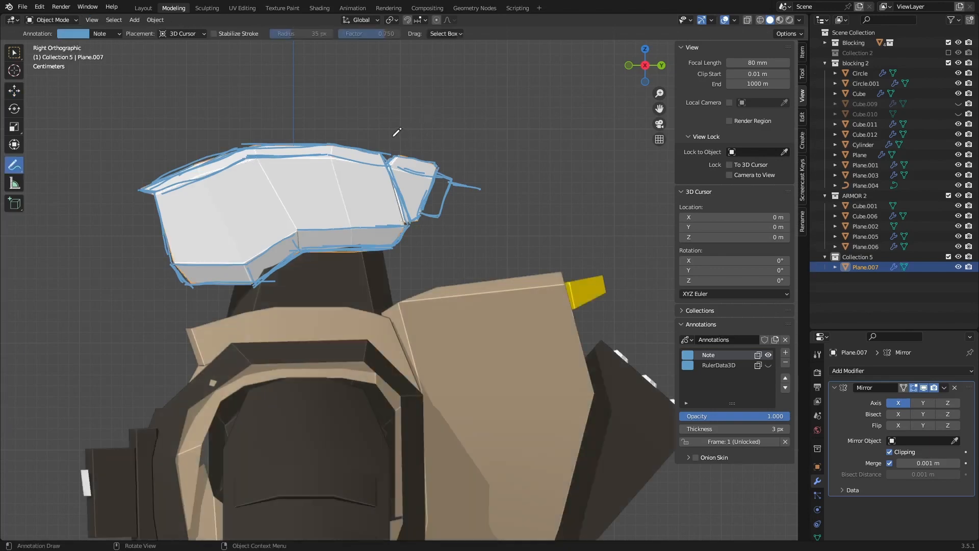
pyautogui.press('q')
pyautogui.click(383, 147)
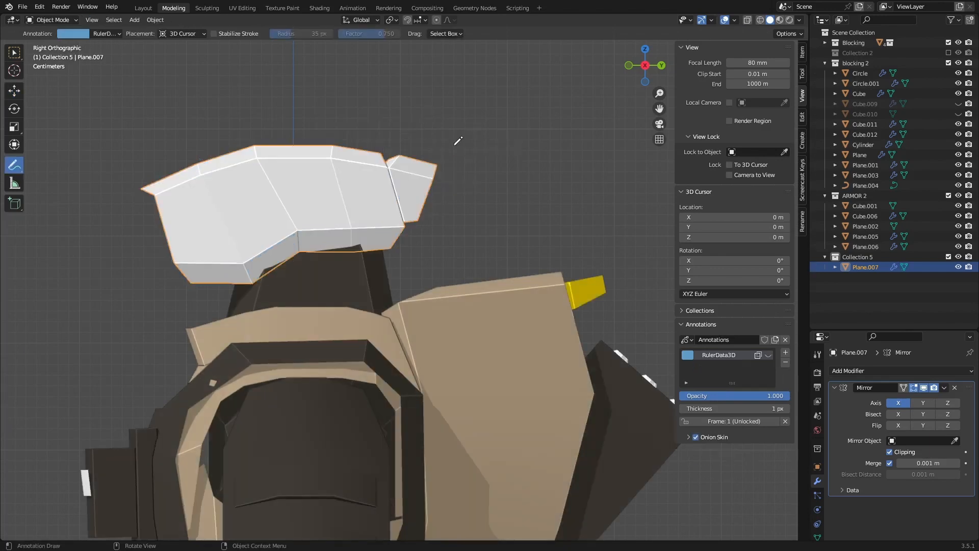
# Examine the helmet's shape and proportions against the whole robot from the rear and side
pyautogui.scroll(-3, 419, 148)
pyautogui.moveTo(391, 145); pyautogui.dragTo(458, 159, button='middle')
pyautogui.scroll(-2, 432, 167)
pyautogui.moveTo(394, 171); pyautogui.dragTo(586, 164, button='middle')
pyautogui.scroll(-3, 435, 163)
pyautogui.scroll(3, 428, 148)
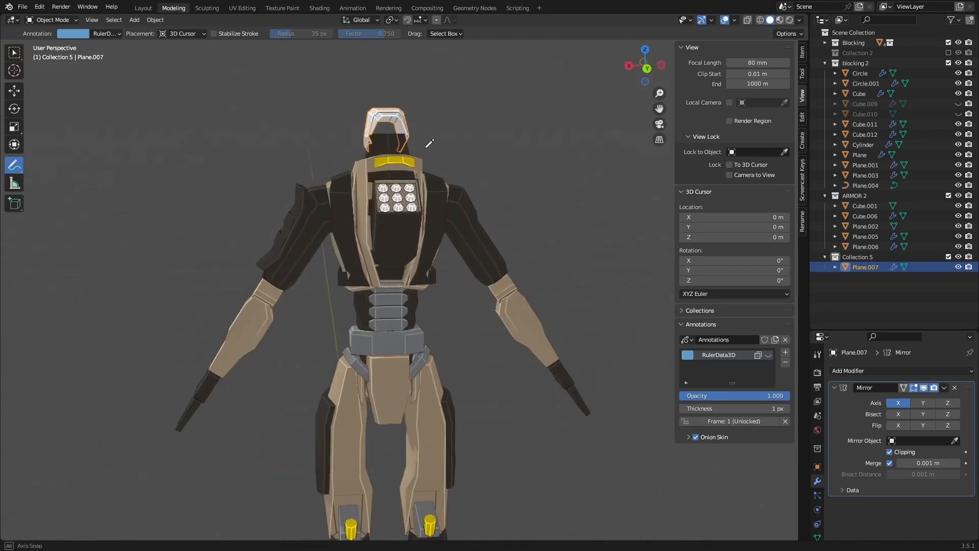
pyautogui.moveTo(429, 144); pyautogui.dragTo(321, 138, button='middle')
pyautogui.scroll(4, 444, 131)
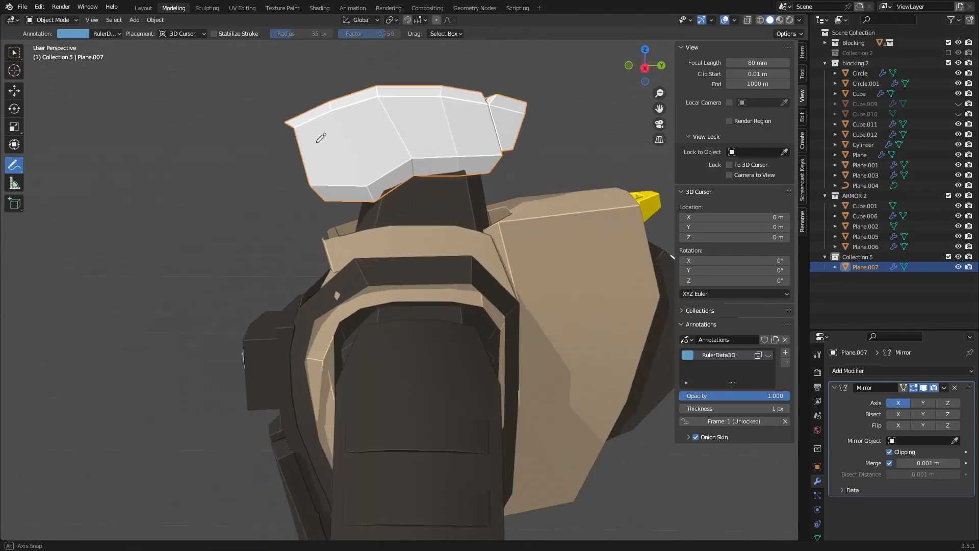
pyautogui.click(645, 69)
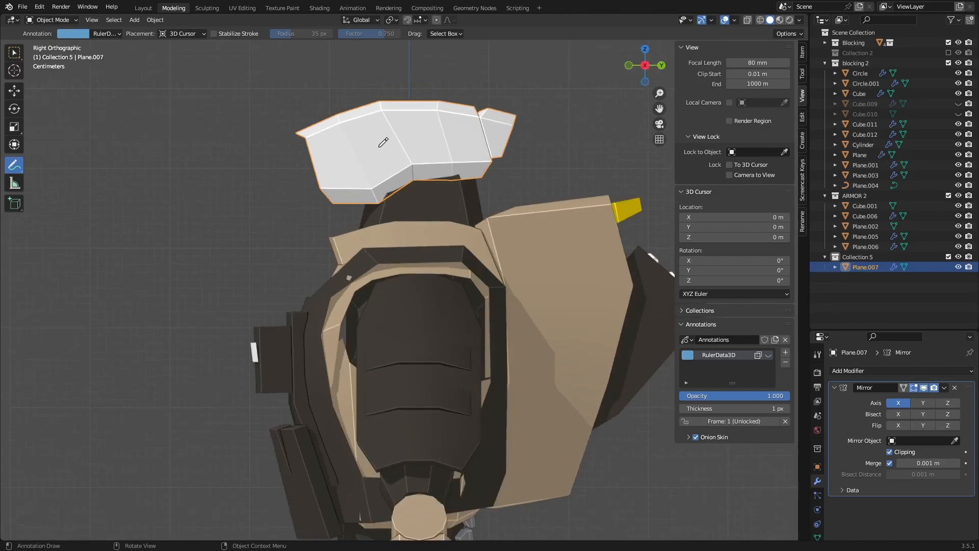
pyautogui.moveTo(398, 142); pyautogui.dragTo(413, 150, button='middle')
pyautogui.moveTo(408, 81); pyautogui.dragTo(409, 94, button='middle')
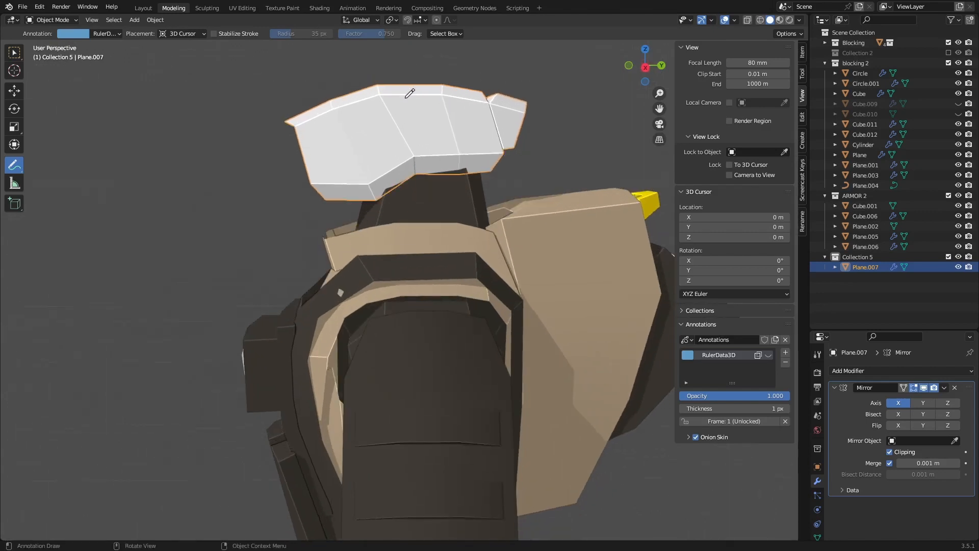
# Move the upper vertices of the helmet's second column from the front about 0.0064 m back in Y
pyautogui.press('Tab')
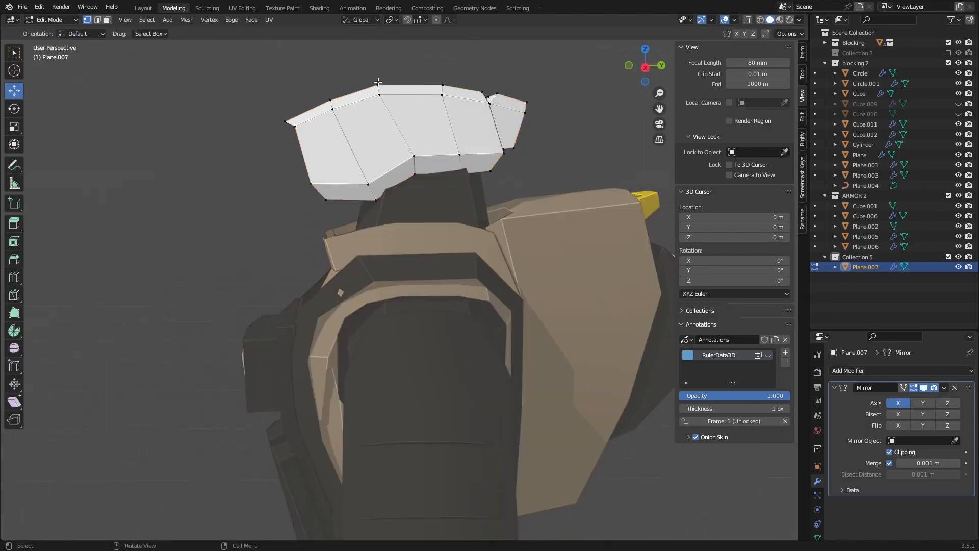
pyautogui.hotkey('shift', 'z')
pyautogui.moveTo(363, 72); pyautogui.dragTo(428, 110)
pyautogui.click(645, 67)
pyautogui.moveTo(332, 112); pyautogui.dragTo(371, 122)
pyautogui.hotkey('shift', 'z')
pyautogui.scroll(-2, 455, 145)
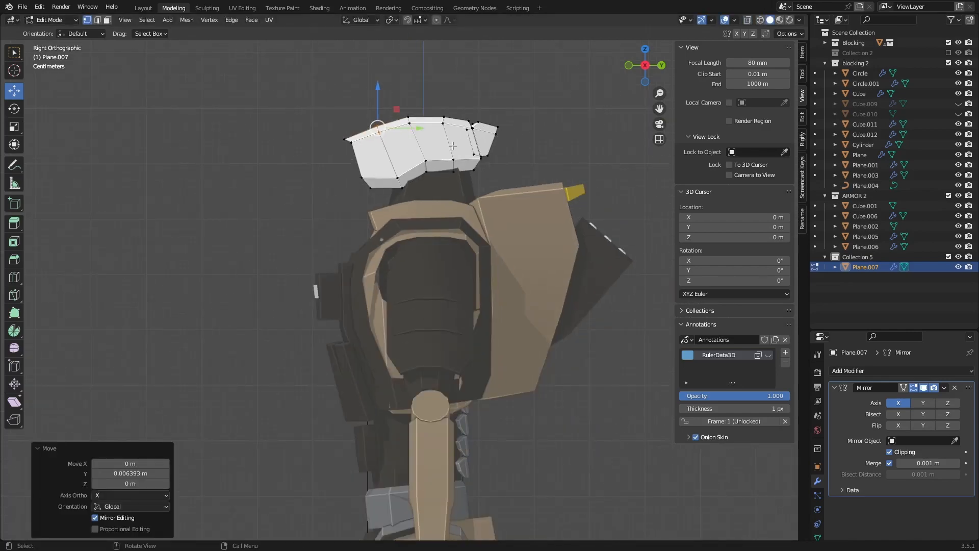
# Slide the helmet shell's top rear vertices forward along the top edge by a factor of about 0.21
pyautogui.scroll(2, 452, 146)
pyautogui.scroll(-1, 467, 125)
pyautogui.keyDown('ctrl'); pyautogui.click(426, 118); pyautogui.keyUp('ctrl')
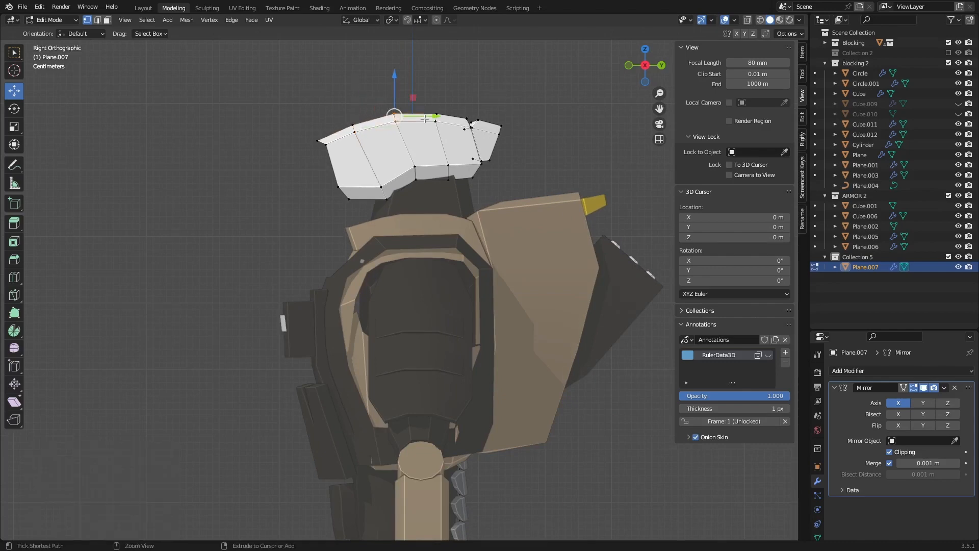
pyautogui.moveTo(464, 124); pyautogui.dragTo(535, 111, button='middle')
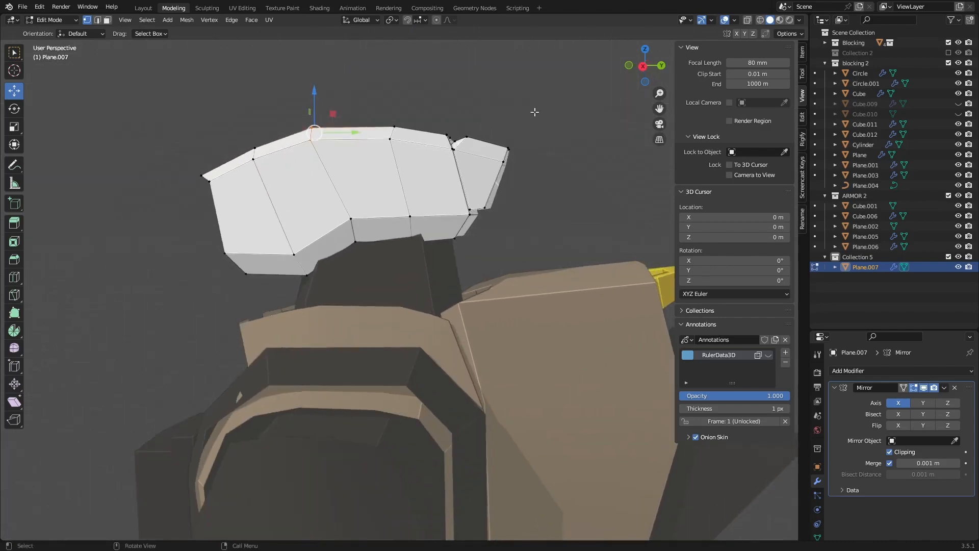
pyautogui.hotkey('alt', 'z')
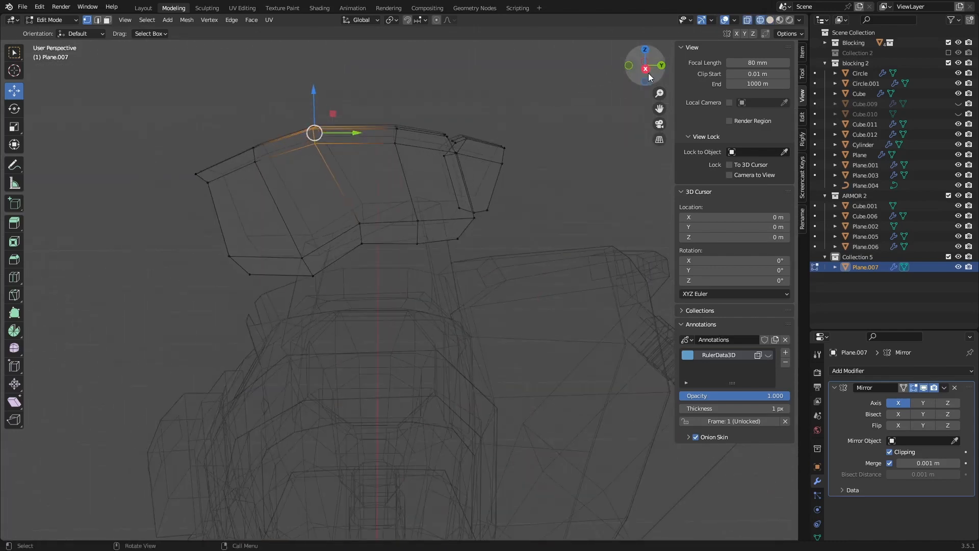
pyautogui.click(644, 65)
pyautogui.moveTo(435, 115); pyautogui.dragTo(454, 145)
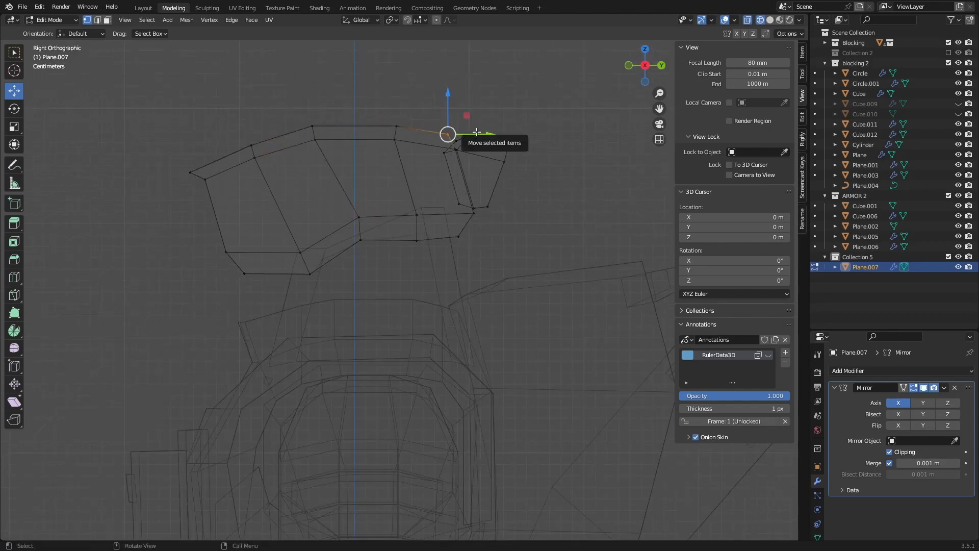
pyautogui.press('g')
pyautogui.press('g')
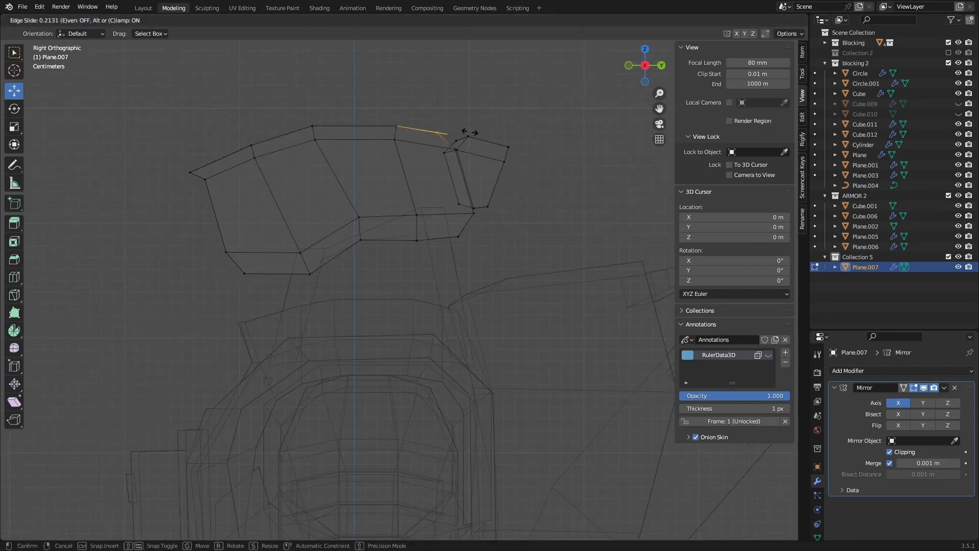
pyautogui.click(469, 132)
# Raise the rear section of the helmet's lower rim slightly in Z, lifting its rearmost vertices a little more
pyautogui.moveTo(409, 209); pyautogui.dragTo(436, 261)
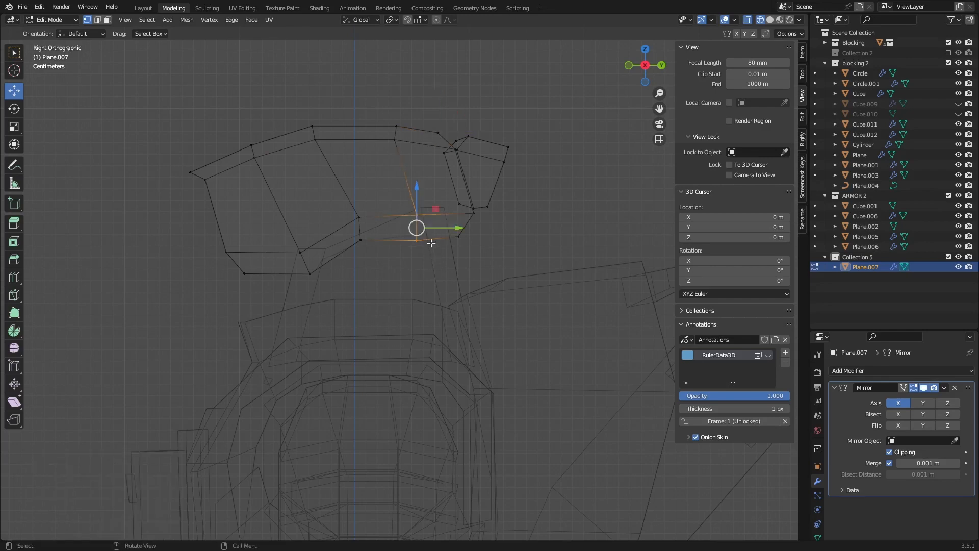
pyautogui.scroll(2, 432, 242)
pyautogui.click(408, 238)
pyautogui.moveTo(412, 201); pyautogui.dragTo(462, 258)
pyautogui.keyDown('shift'); pyautogui.click(489, 203); pyautogui.keyUp('shift')
pyautogui.keyDown('shift'); pyautogui.click(471, 231); pyautogui.keyUp('shift')
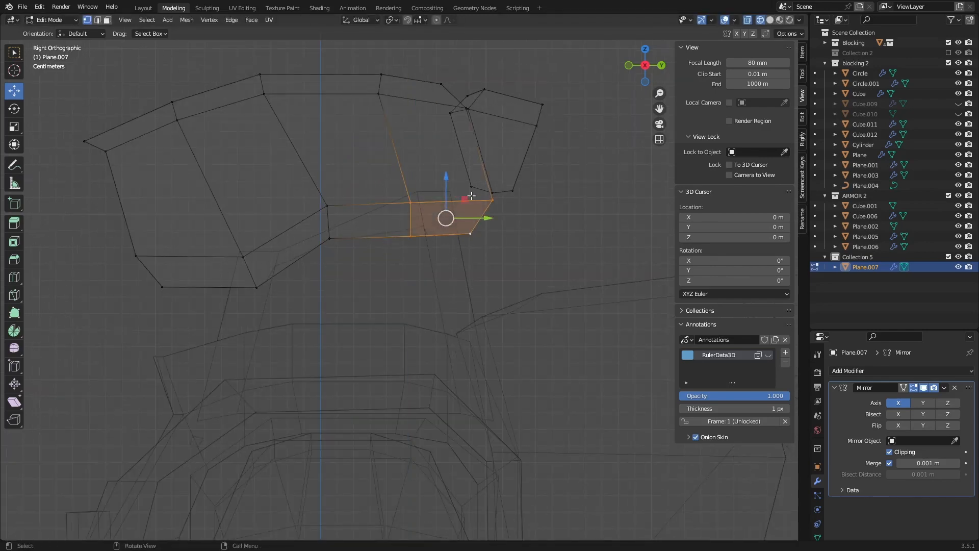
pyautogui.moveTo(445, 182); pyautogui.dragTo(482, 168)
pyautogui.click(472, 226)
pyautogui.keyDown('shift'); pyautogui.click(491, 196); pyautogui.keyUp('shift')
# Move the rear panel's lower rear corner about -0.0034 m in Y
pyautogui.click(512, 194)
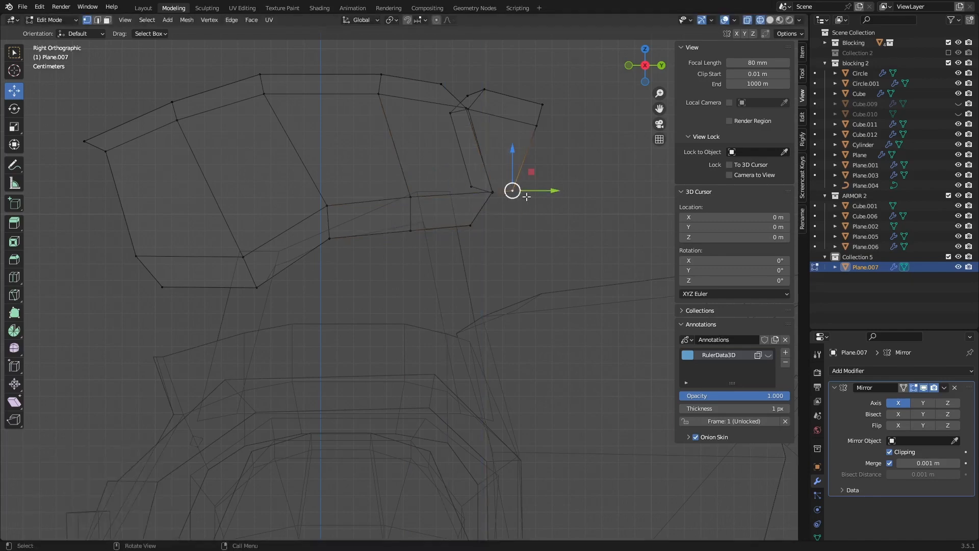
pyautogui.moveTo(546, 191); pyautogui.dragTo(541, 192)
pyautogui.scroll(-2, 531, 193)
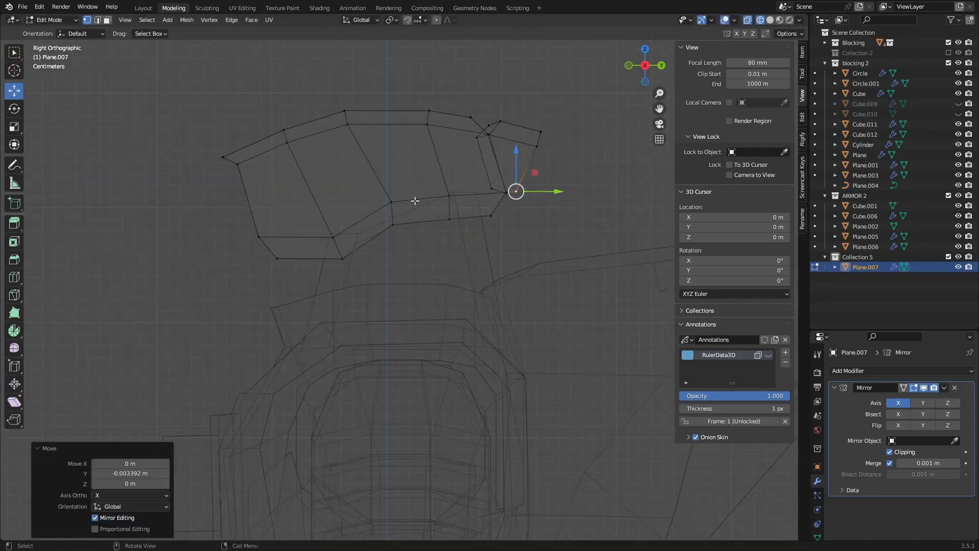
# Return to solid shading and add a Solidify modifier to the helmet
pyautogui.scroll(-1, 392, 213)
pyautogui.moveTo(266, 219); pyautogui.dragTo(296, 266)
pyautogui.moveTo(297, 267)
pyautogui.mouseDown(button='middle')
pyautogui.moveTo(412, 221)
pyautogui.moveTo(439, 232)
pyautogui.mouseUp(button='middle')
pyautogui.hotkey('shift', 'z')
pyautogui.scroll(3, 375, 186)
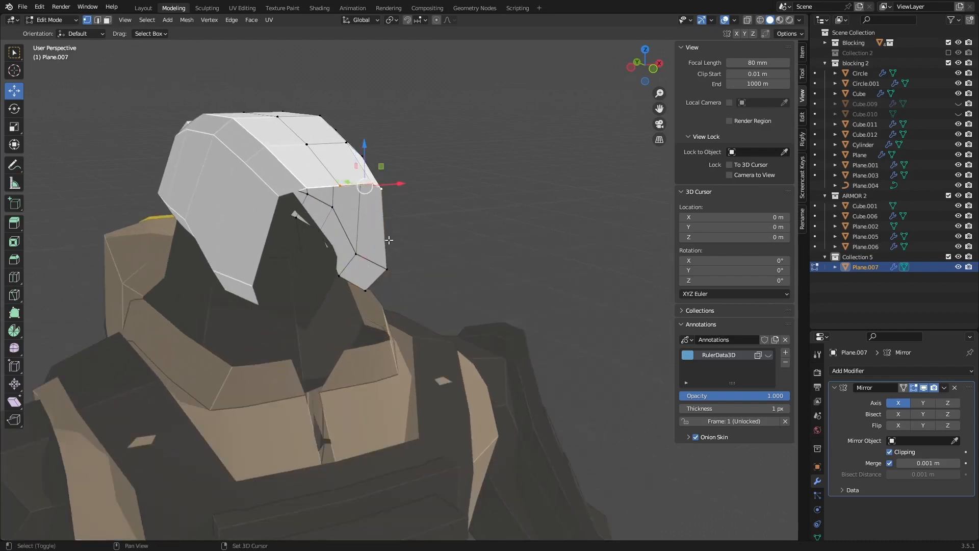
pyautogui.keyDown('shift'); pyautogui.moveTo(389, 239); pyautogui.dragTo(364, 232, button='middle'); pyautogui.keyUp('shift')
pyautogui.moveTo(412, 251); pyautogui.dragTo(412, 204, button='middle')
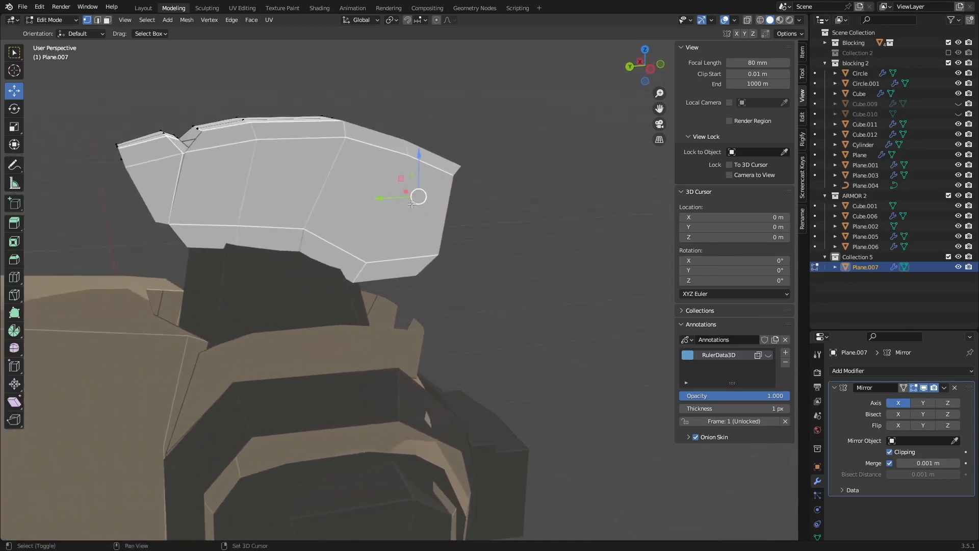
pyautogui.click(898, 372)
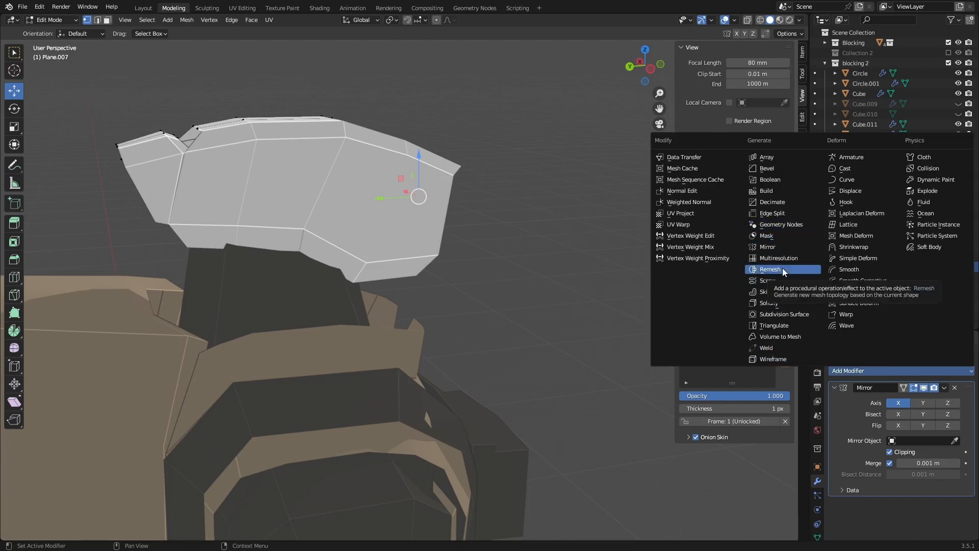
pyautogui.click(779, 303)
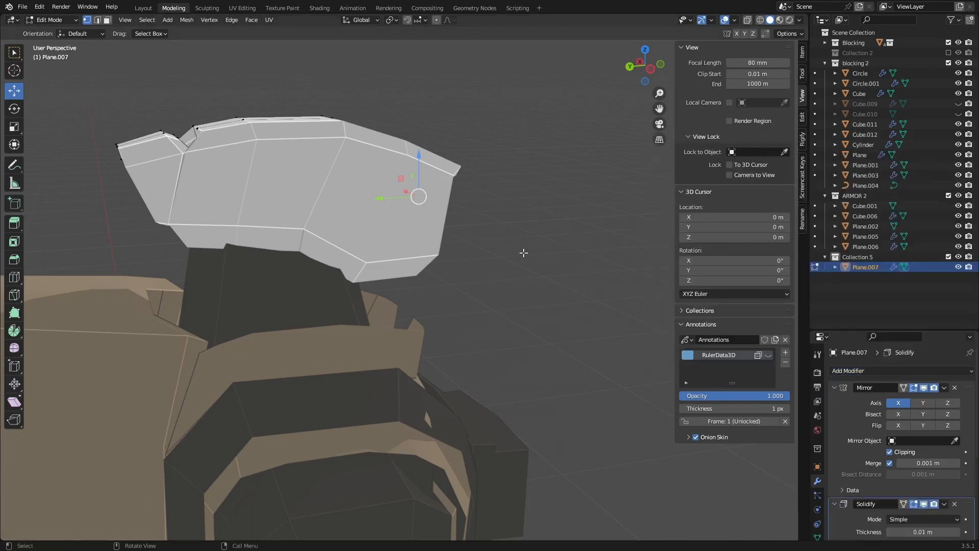
# Enable Only Rim on the Solidify modifier and set its thickness to 0.005 m
pyautogui.moveTo(309, 181); pyautogui.dragTo(432, 211, button='middle')
pyautogui.scroll(3, 433, 210)
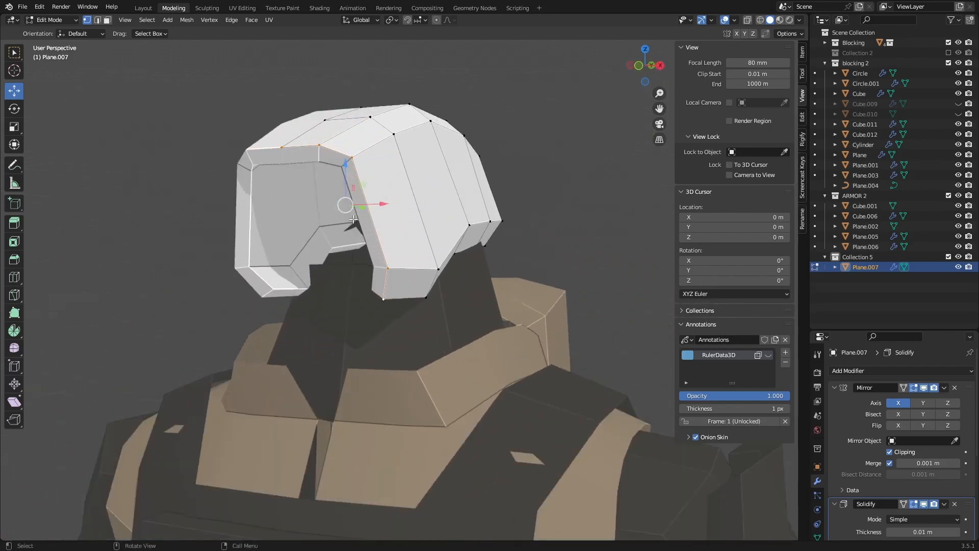
pyautogui.moveTo(354, 218); pyautogui.dragTo(370, 219, button='middle')
pyautogui.scroll(-5, 947, 414)
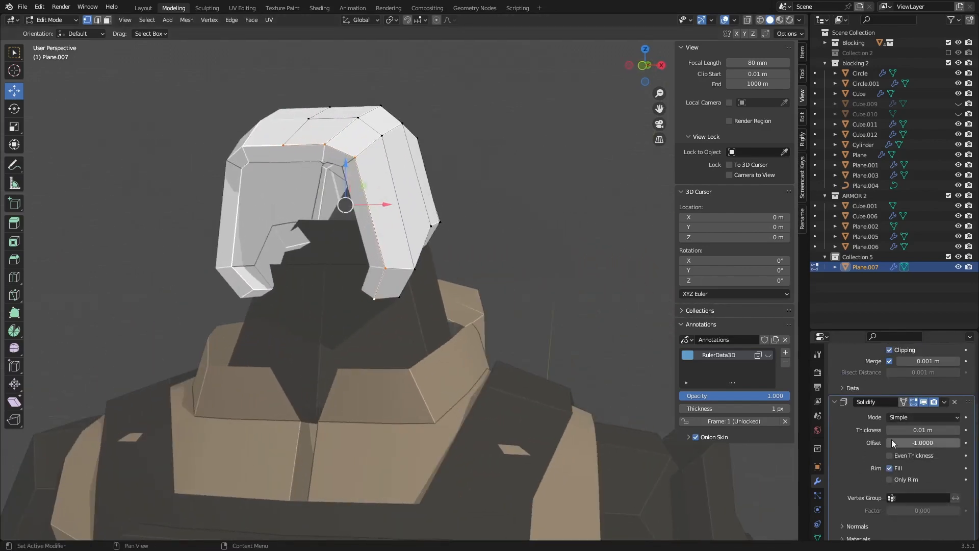
pyautogui.click(889, 480)
pyautogui.scroll(-2, 376, 265)
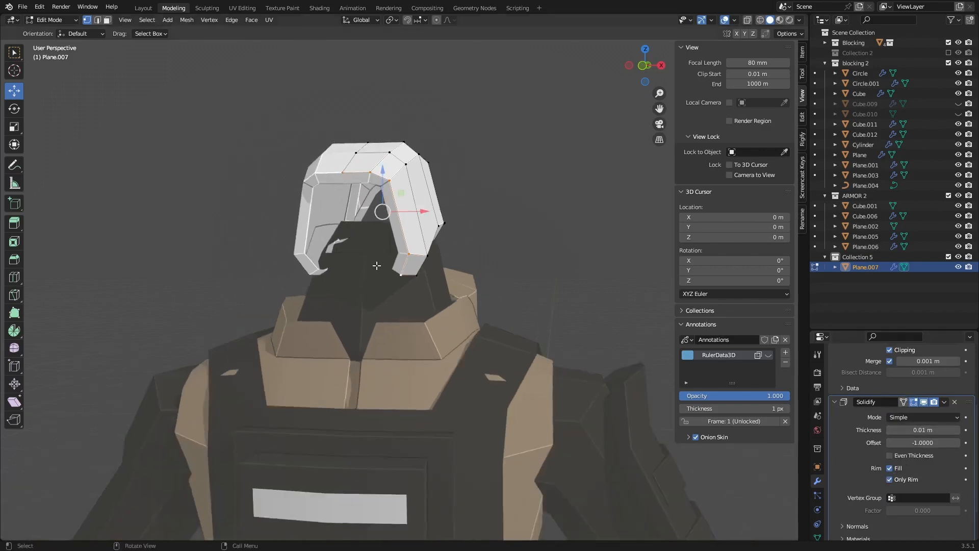
pyautogui.moveTo(376, 265); pyautogui.dragTo(420, 260, button='middle')
pyautogui.scroll(1, 457, 266)
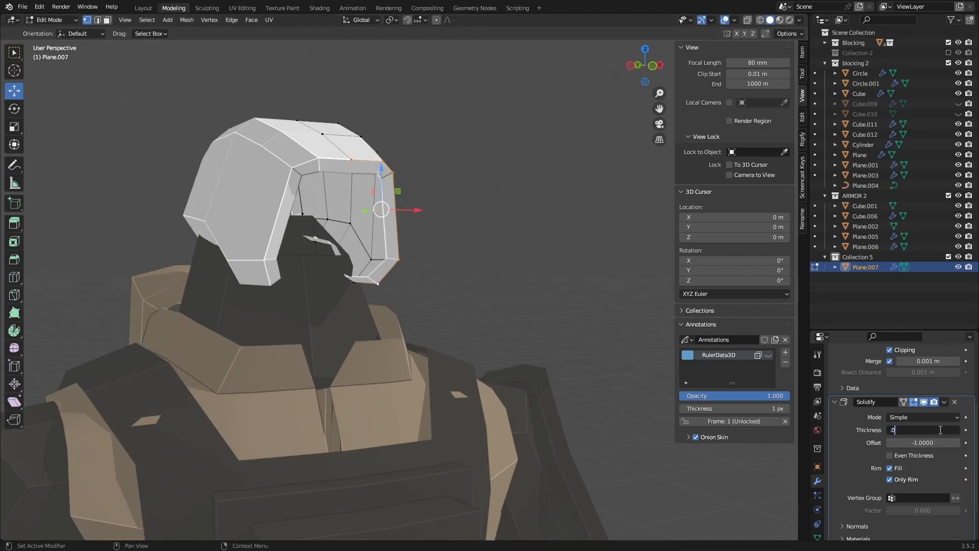
pyautogui.press('Return')
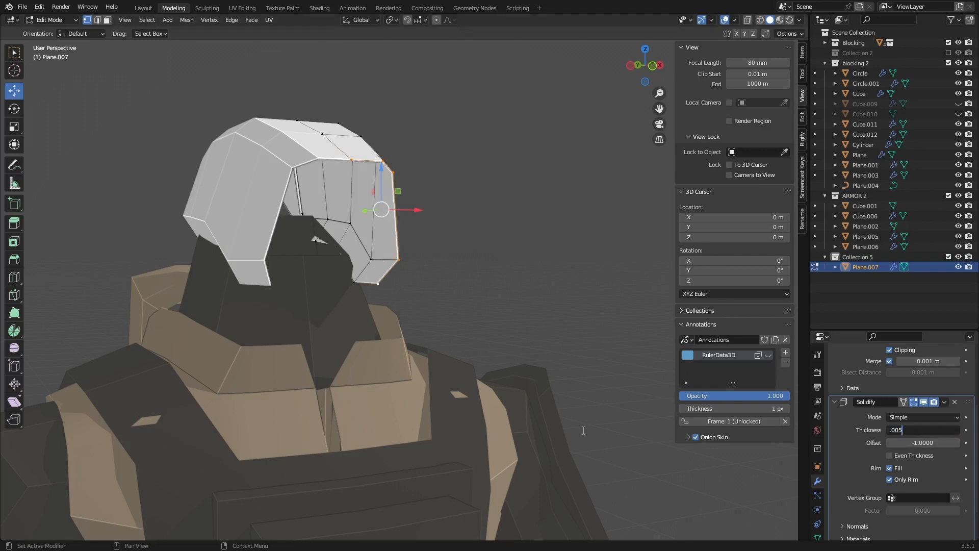
pyautogui.press('Return')
# Examine the solidified helmet in Object Mode from the side, up close at the front edge, and on the full robot
pyautogui.moveTo(560, 291); pyautogui.dragTo(437, 257, button='middle')
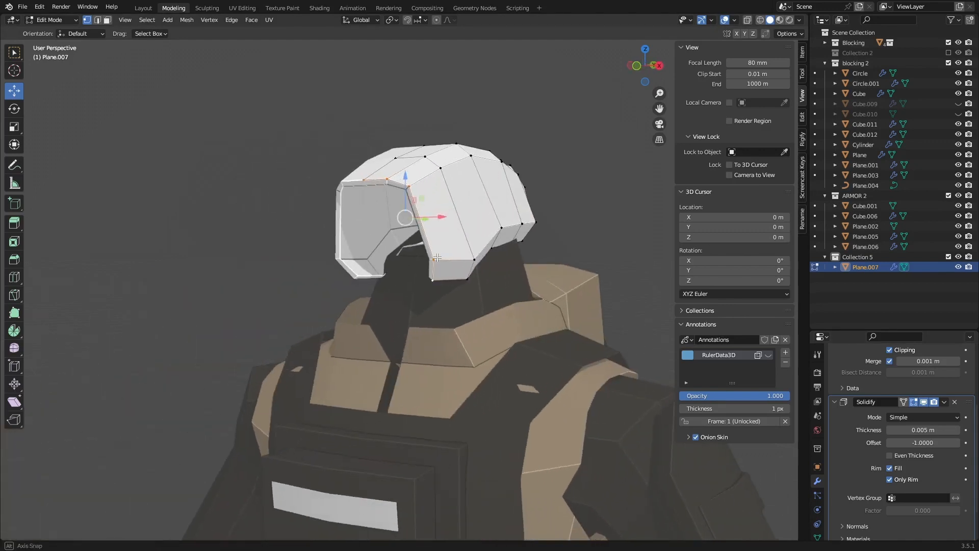
pyautogui.press('Tab')
pyautogui.moveTo(281, 252)
pyautogui.mouseDown(button='middle')
pyautogui.moveTo(400, 246)
pyautogui.moveTo(244, 264)
pyautogui.moveTo(219, 245)
pyautogui.mouseUp(button='middle')
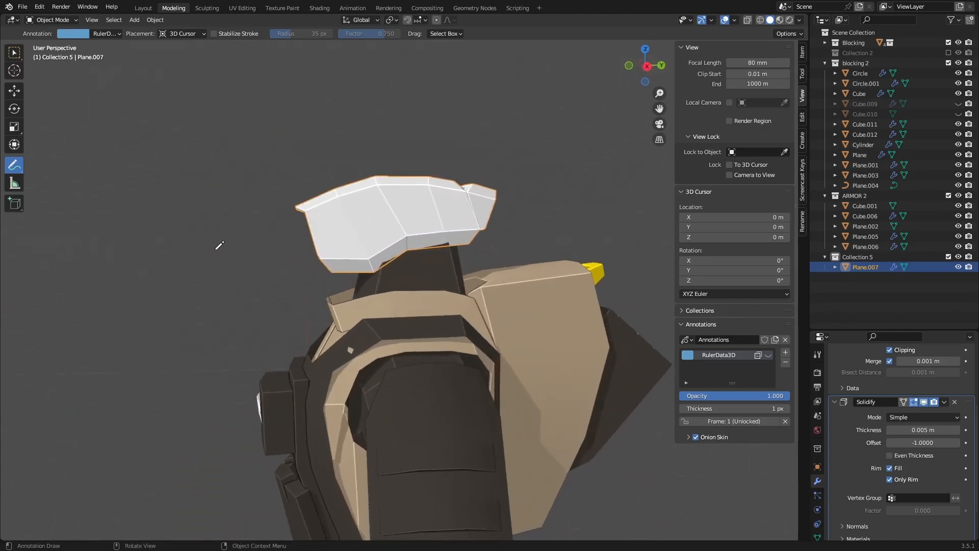
pyautogui.click(647, 67)
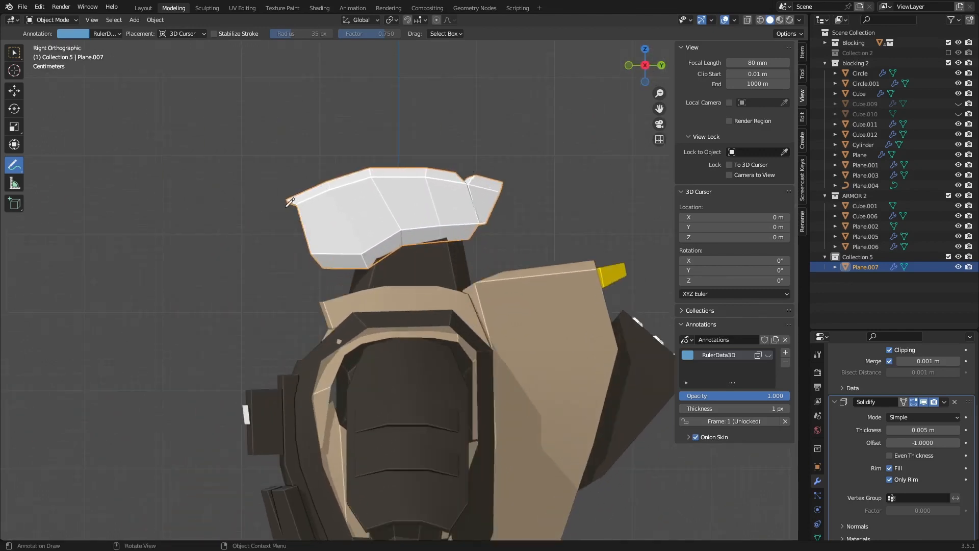
pyautogui.scroll(8, 290, 202)
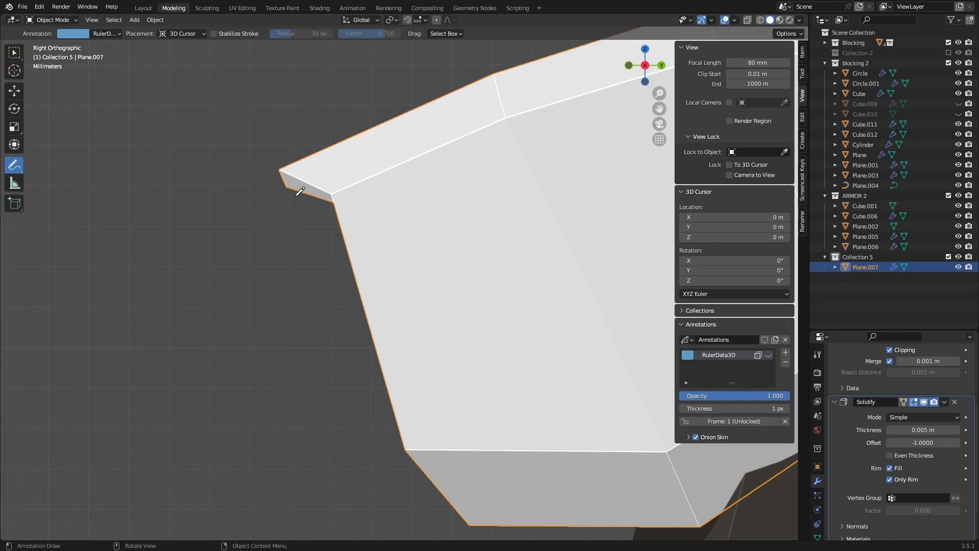
pyautogui.moveTo(300, 191); pyautogui.dragTo(298, 251, button='middle')
pyautogui.moveTo(167, 249); pyautogui.dragTo(578, 77, button='middle')
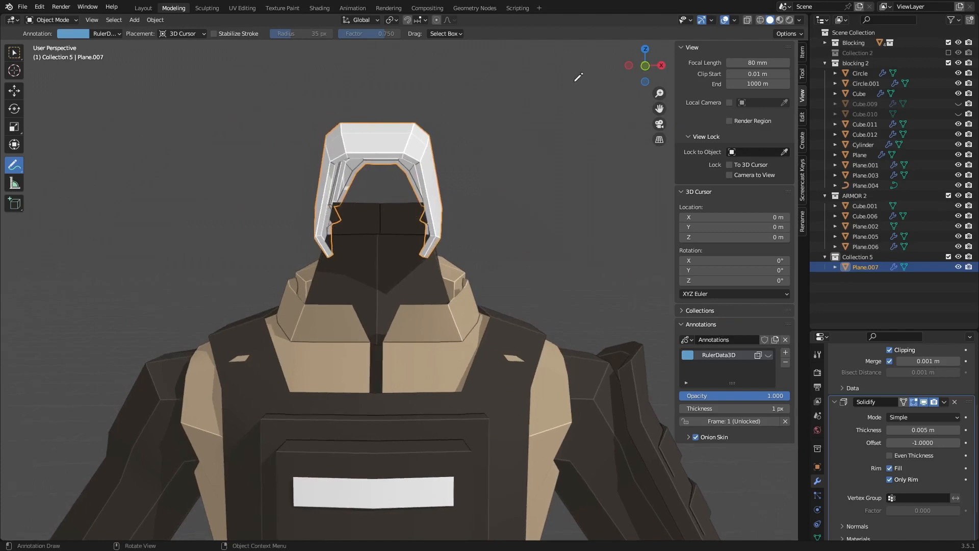
pyautogui.click(648, 70)
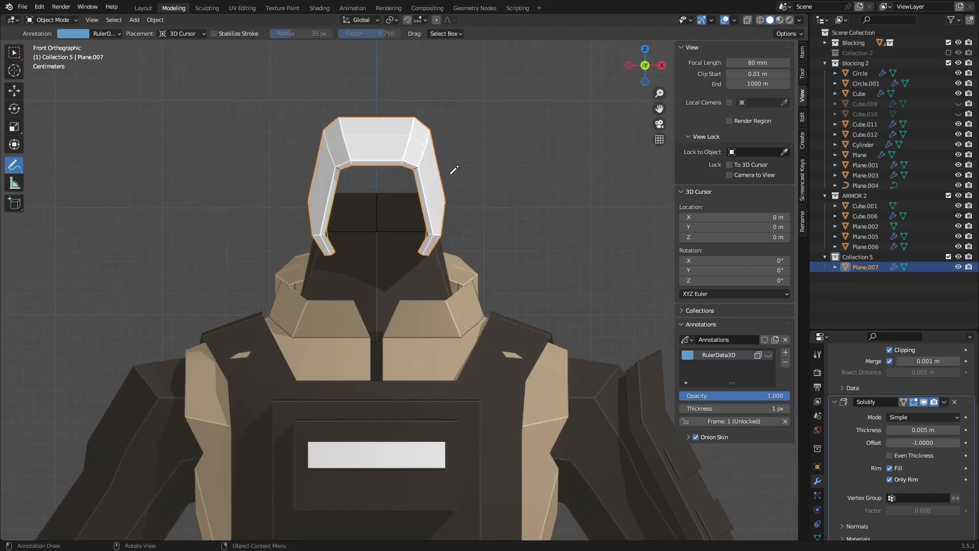
pyautogui.scroll(-8, 454, 170)
pyautogui.moveTo(453, 167); pyautogui.dragTo(447, 154, button='middle')
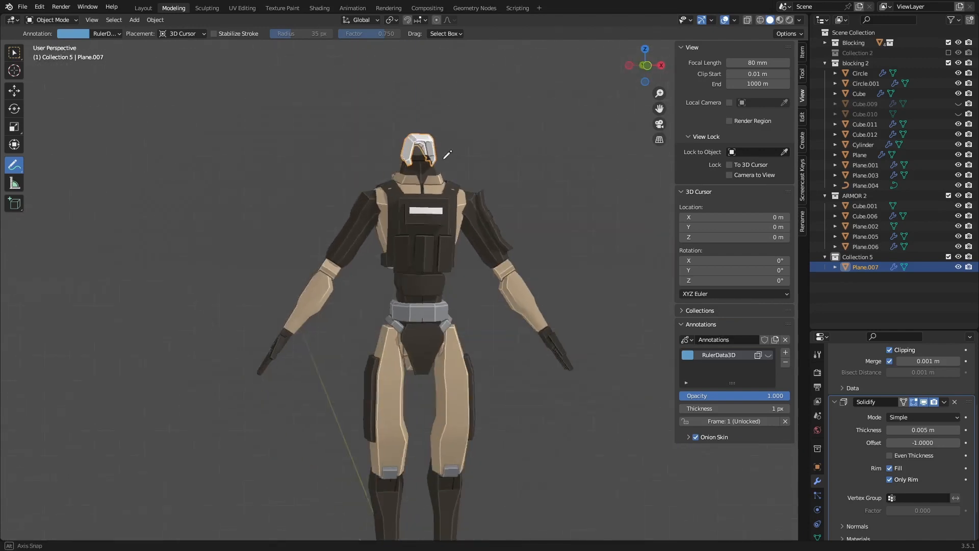
pyautogui.moveTo(567, 165); pyautogui.dragTo(392, 145, button='middle')
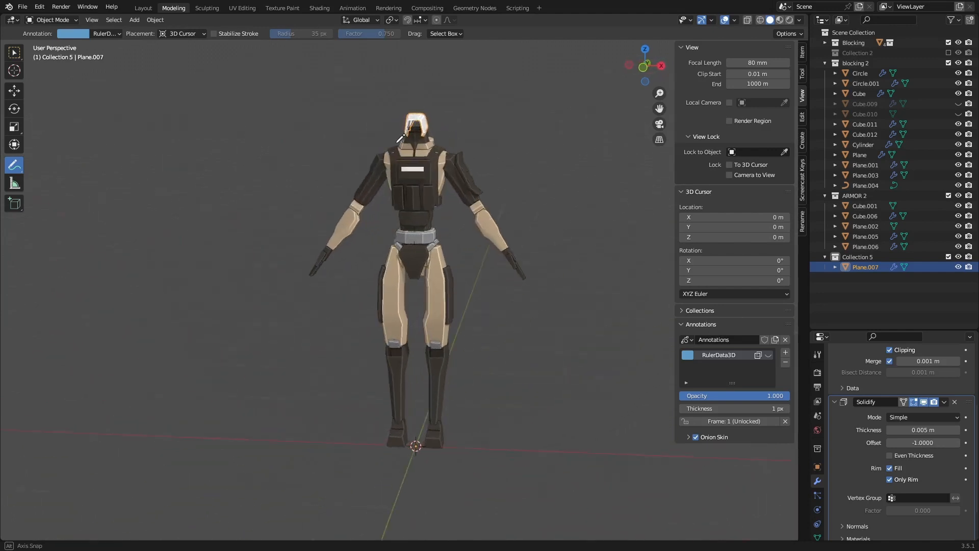
# Enter Edit Mode on the helmet, select its lower side vertices near the rear panel seam, and remove the Solidify modifier
pyautogui.scroll(5, 452, 136)
pyautogui.moveTo(453, 136); pyautogui.dragTo(426, 127, button='middle')
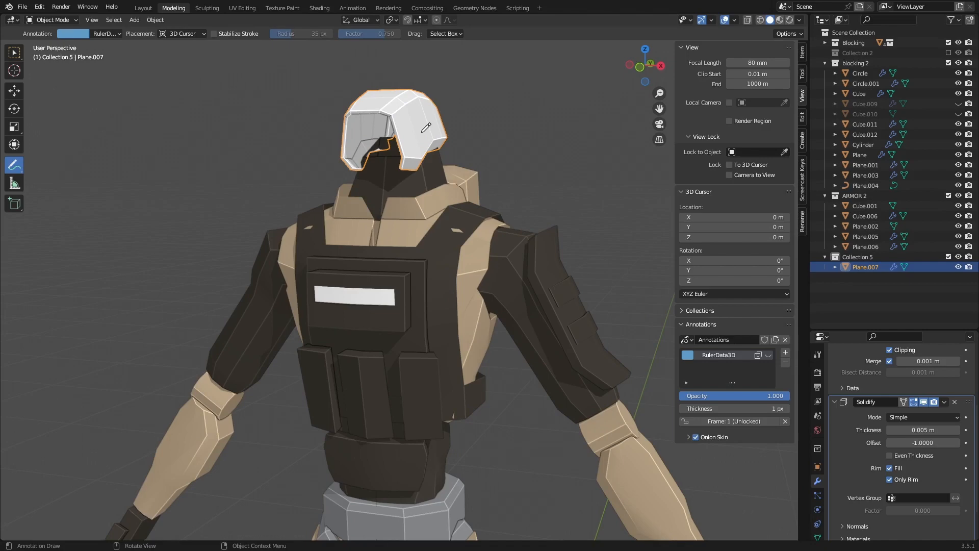
pyautogui.moveTo(425, 128)
pyautogui.mouseDown(button='middle')
pyautogui.moveTo(437, 121)
pyautogui.moveTo(207, 136)
pyautogui.moveTo(419, 135)
pyautogui.mouseUp(button='middle')
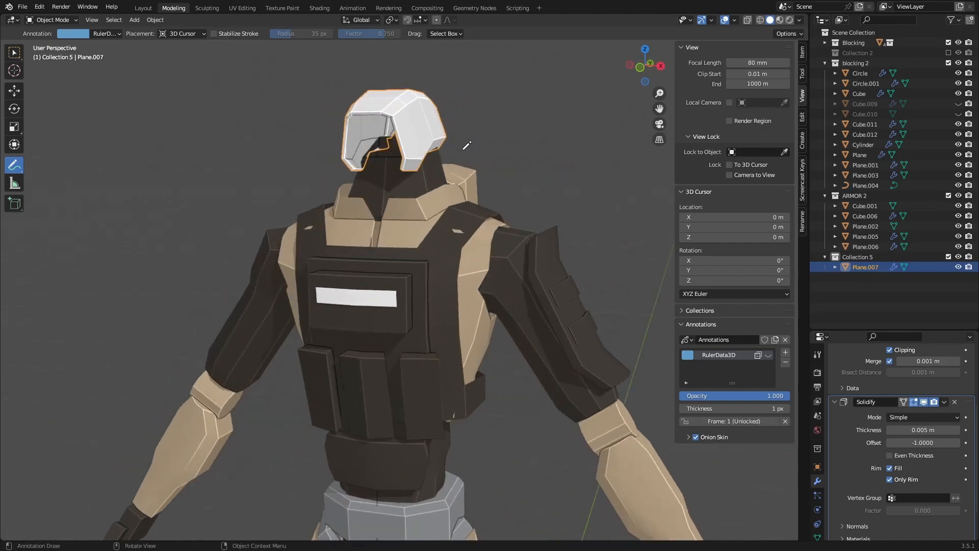
pyautogui.scroll(2, 466, 146)
pyautogui.press('Tab')
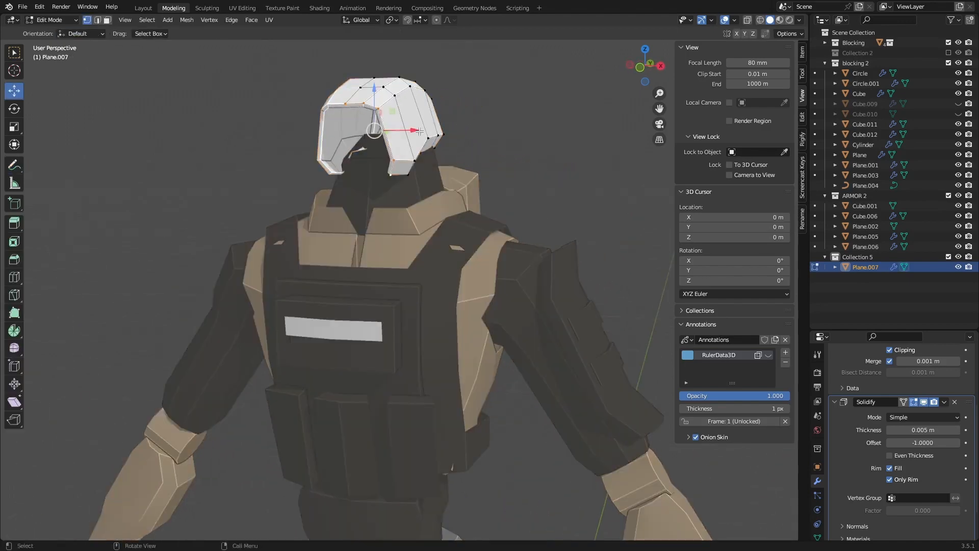
pyautogui.moveTo(463, 134); pyautogui.dragTo(329, 147, button='middle')
pyautogui.scroll(4, 459, 148)
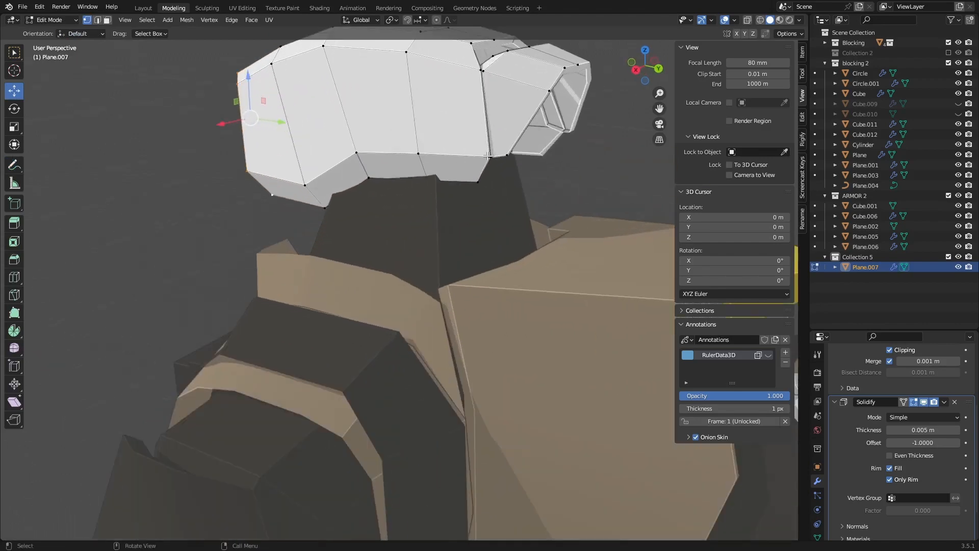
pyautogui.click(489, 157)
pyautogui.keyDown('shift'); pyautogui.click(482, 180); pyautogui.keyUp('shift')
pyautogui.moveTo(498, 178); pyautogui.dragTo(445, 178, button='middle')
pyautogui.scroll(3, 444, 179)
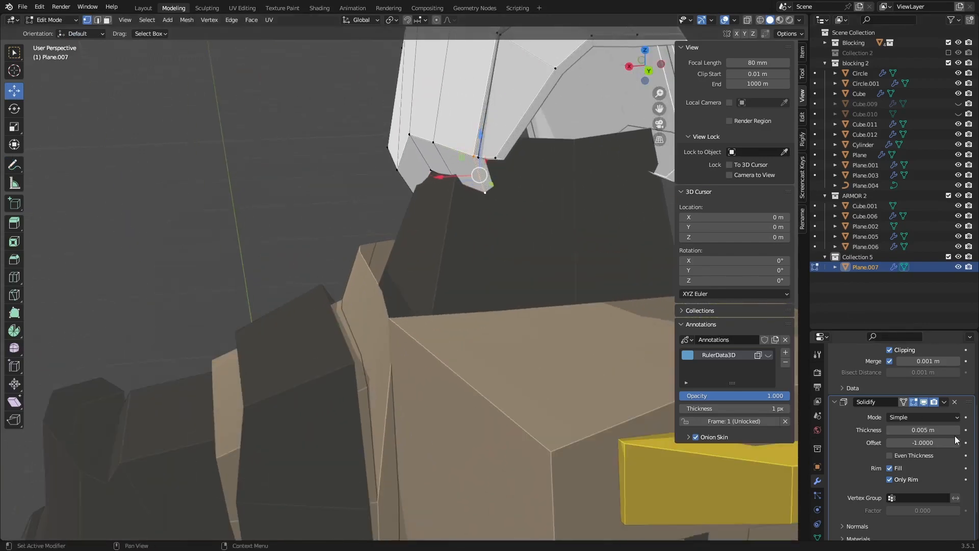
pyautogui.click(955, 404)
# Move the two selected lower vertices beside the rear panel seam about -0.0063 m in X
pyautogui.moveTo(481, 171); pyautogui.dragTo(483, 157, button='middle')
pyautogui.press('g')
pyautogui.press('x')
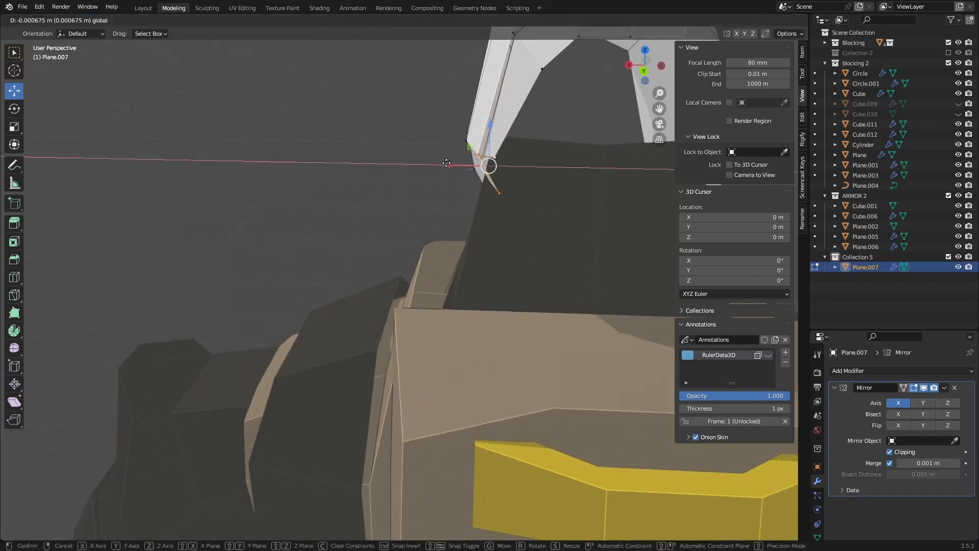
pyautogui.moveTo(456, 165); pyautogui.dragTo(460, 165)
pyautogui.scroll(-3, 485, 145)
pyautogui.moveTo(485, 145); pyautogui.dragTo(489, 129, button='middle')
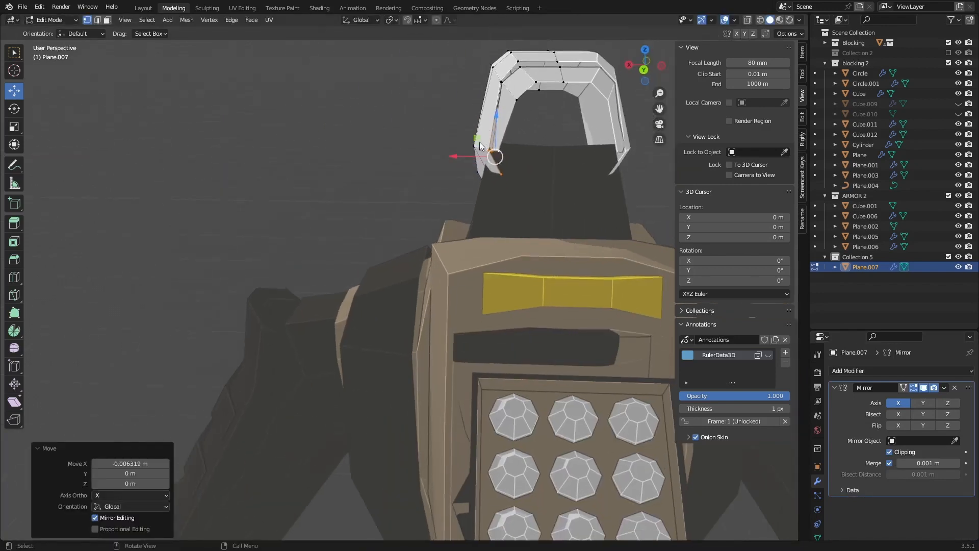
# Shift the two neighbouring lower rim vertices on the helmet's side inward along X, selecting them in wireframe shading
pyautogui.click(474, 150)
pyautogui.scroll(5, 482, 151)
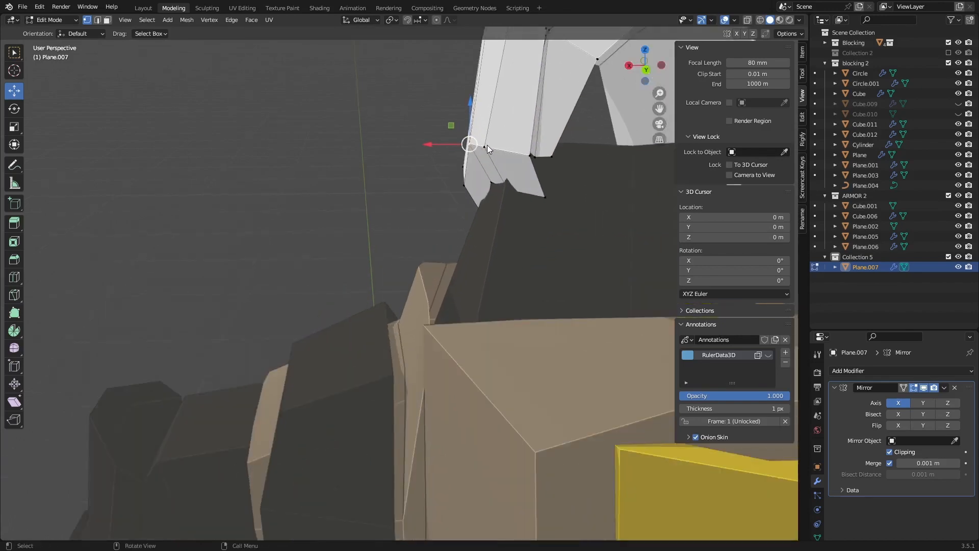
pyautogui.hotkey('shift', 'z')
pyautogui.click(485, 146)
pyautogui.keyDown('shift'); pyautogui.click(503, 189); pyautogui.keyUp('shift')
pyautogui.moveTo(459, 170); pyautogui.dragTo(466, 170)
pyautogui.hotkey('shift', 'z')
# Return to Object Mode and assign the existing METAL ARMOR material to the helmet
pyautogui.moveTo(476, 175); pyautogui.dragTo(691, 152, button='middle')
pyautogui.scroll(-4, 505, 154)
pyautogui.moveTo(502, 156)
pyautogui.mouseDown(button='middle')
pyautogui.moveTo(356, 160)
pyautogui.moveTo(536, 163)
pyautogui.moveTo(499, 155)
pyautogui.mouseUp(button='middle')
pyautogui.scroll(-3, 509, 154)
pyautogui.moveTo(475, 155)
pyautogui.mouseDown(button='middle')
pyautogui.moveTo(582, 175)
pyautogui.moveTo(473, 160)
pyautogui.moveTo(496, 184)
pyautogui.moveTo(469, 178)
pyautogui.mouseUp(button='middle')
pyautogui.scroll(6, 474, 160)
pyautogui.press('Tab')
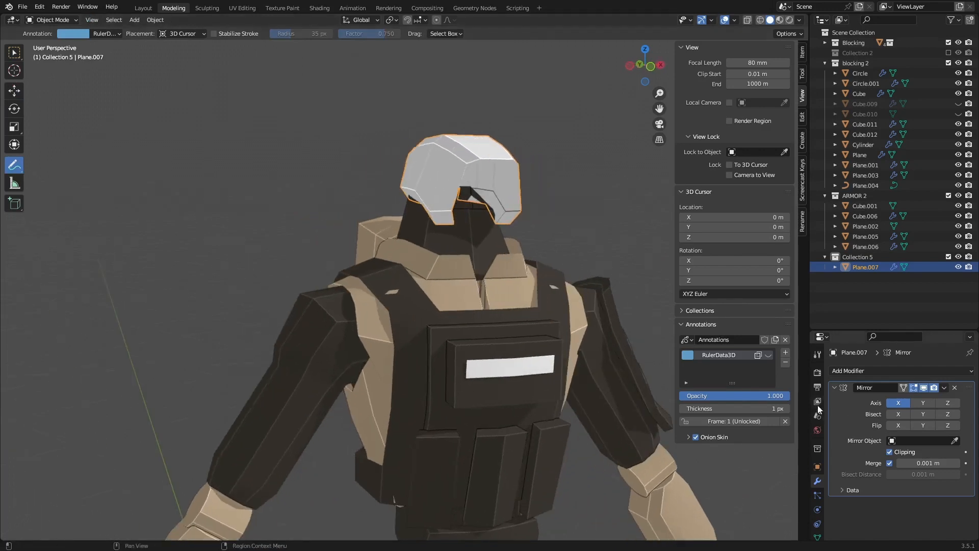
pyautogui.scroll(-3, 819, 438)
pyautogui.click(816, 510)
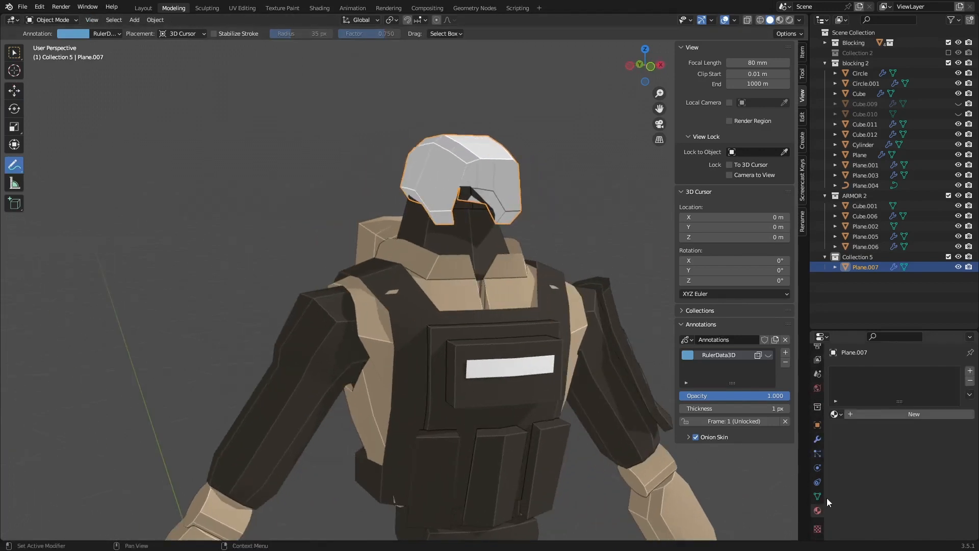
pyautogui.click(837, 414)
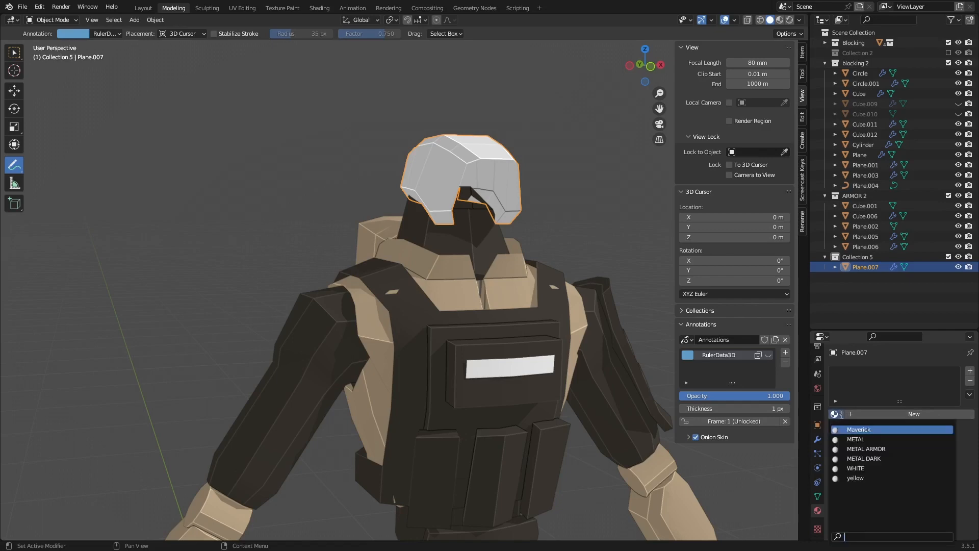
pyautogui.click(855, 449)
# Extrude the helmet's front opening edge in place and scale the new edge to about 0.807
pyautogui.moveTo(357, 179); pyautogui.dragTo(479, 147, button='middle')
pyautogui.scroll(3, 476, 158)
pyautogui.scroll(1, 475, 158)
pyautogui.press('Tab')
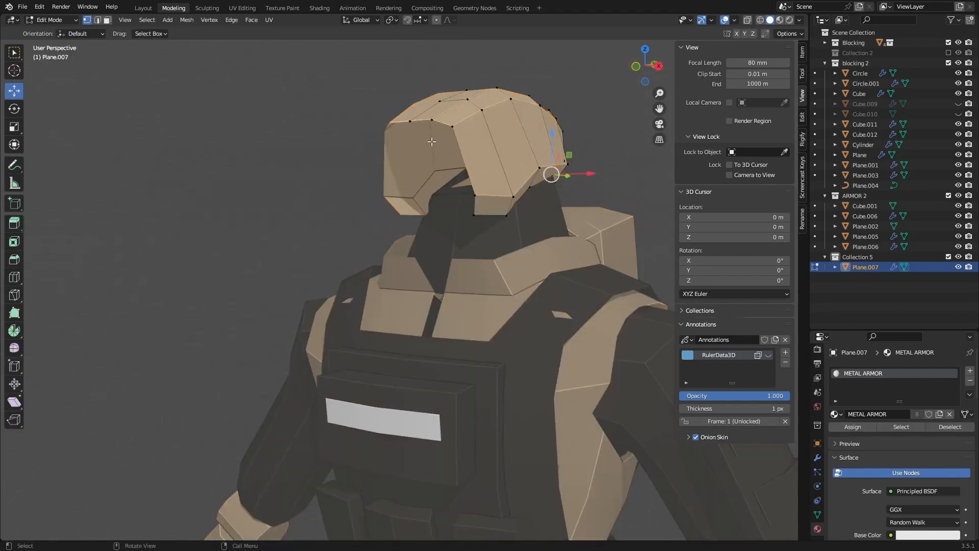
pyautogui.scroll(1, 424, 140)
pyautogui.click(409, 116)
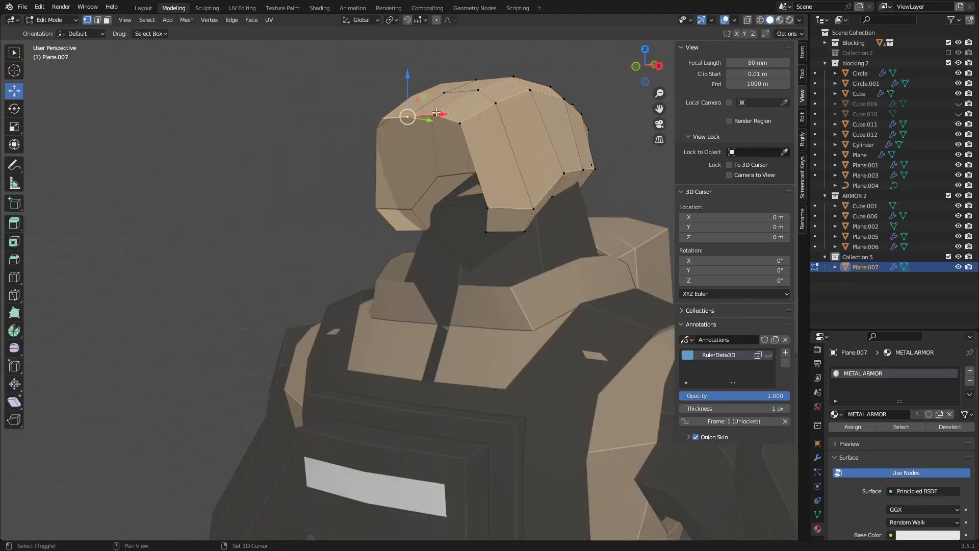
pyautogui.keyDown('shift'); pyautogui.click(464, 126); pyautogui.keyUp('shift')
pyautogui.keyDown('shift'); pyautogui.click(493, 210); pyautogui.keyUp('shift')
pyautogui.moveTo(492, 210); pyautogui.dragTo(606, 232, button='middle')
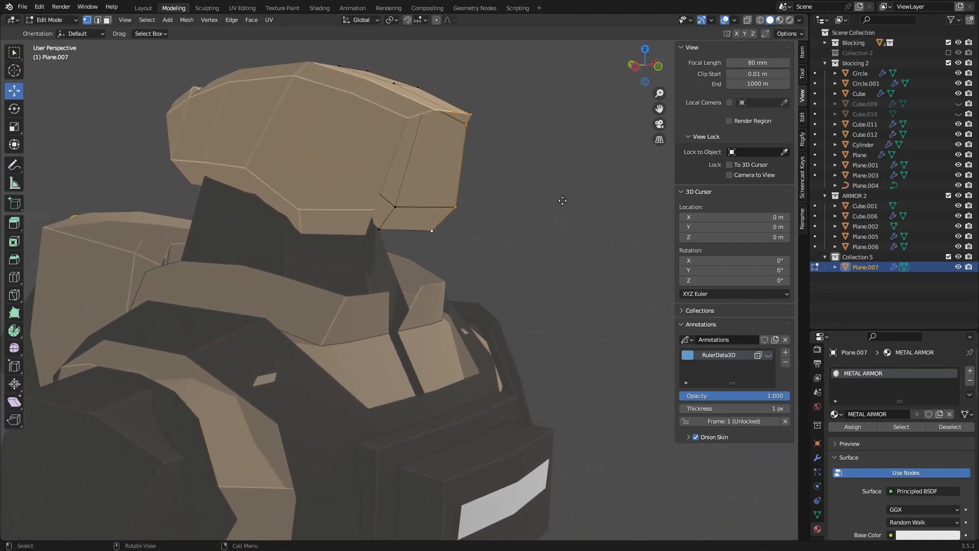
pyautogui.press('e')
pyautogui.rightClick(559, 203)
pyautogui.moveTo(559, 203); pyautogui.dragTo(424, 184, button='middle')
pyautogui.press('s')
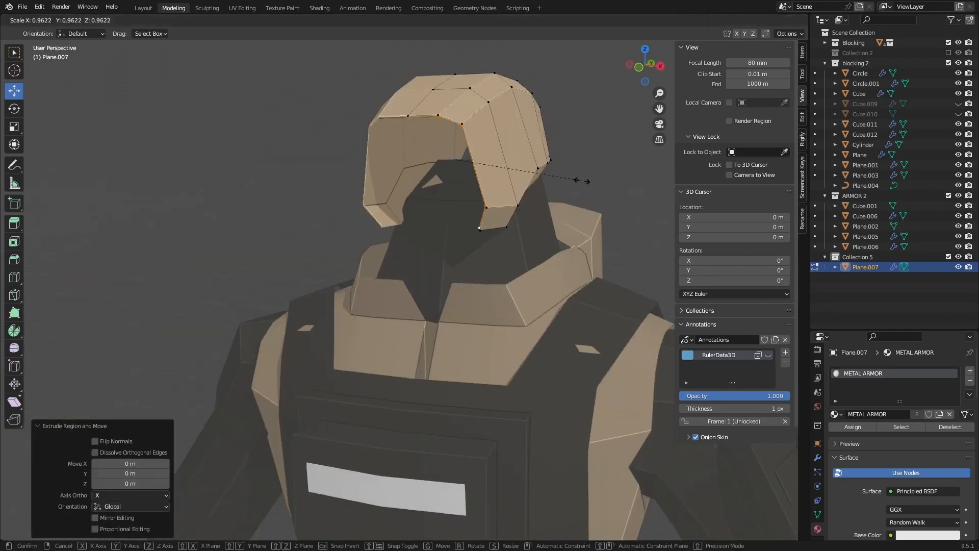
pyautogui.click(571, 181)
# Adjust the extruded front lip along X in two moves, the second about 0.0019 m
pyautogui.moveTo(571, 182); pyautogui.dragTo(494, 176, button='middle')
pyautogui.press('g')
pyautogui.press('x')
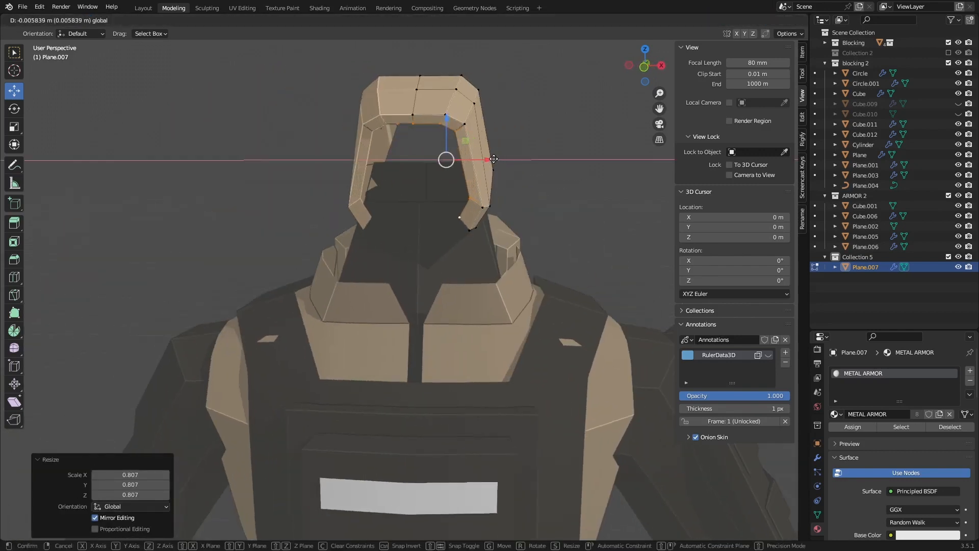
pyautogui.click(494, 160)
pyautogui.press('g')
pyautogui.press('x')
pyautogui.click(495, 160)
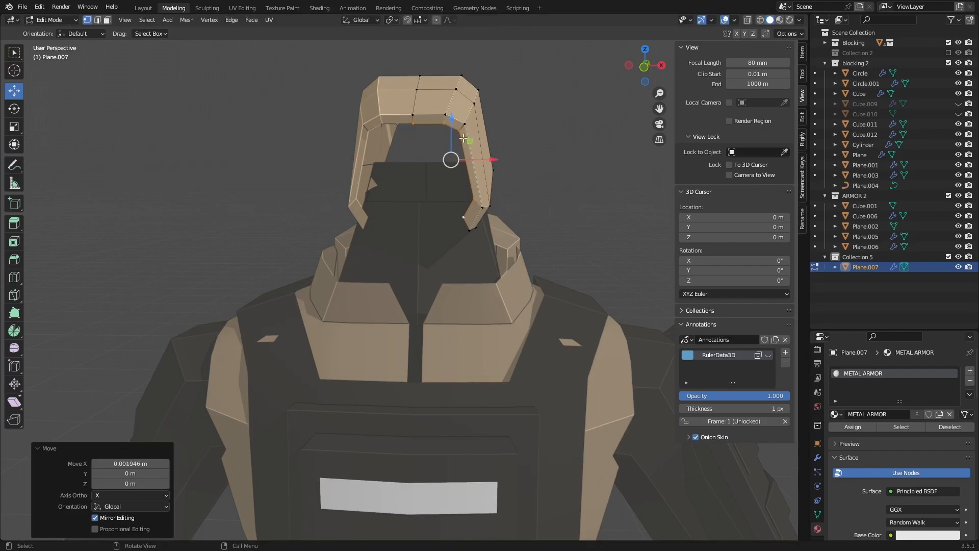
# Examine the helmet's front lip up close, in the left side view and in Object Mode
pyautogui.moveTo(490, 153)
pyautogui.mouseDown(button='middle')
pyautogui.moveTo(419, 130)
pyautogui.moveTo(451, 126)
pyautogui.moveTo(407, 148)
pyautogui.moveTo(463, 138)
pyautogui.mouseUp(button='middle')
pyautogui.click(429, 130)
pyautogui.scroll(-6, 445, 132)
pyautogui.press('z')
pyautogui.click(465, 145)
pyautogui.scroll(4, 408, 142)
pyautogui.scroll(4, 475, 122)
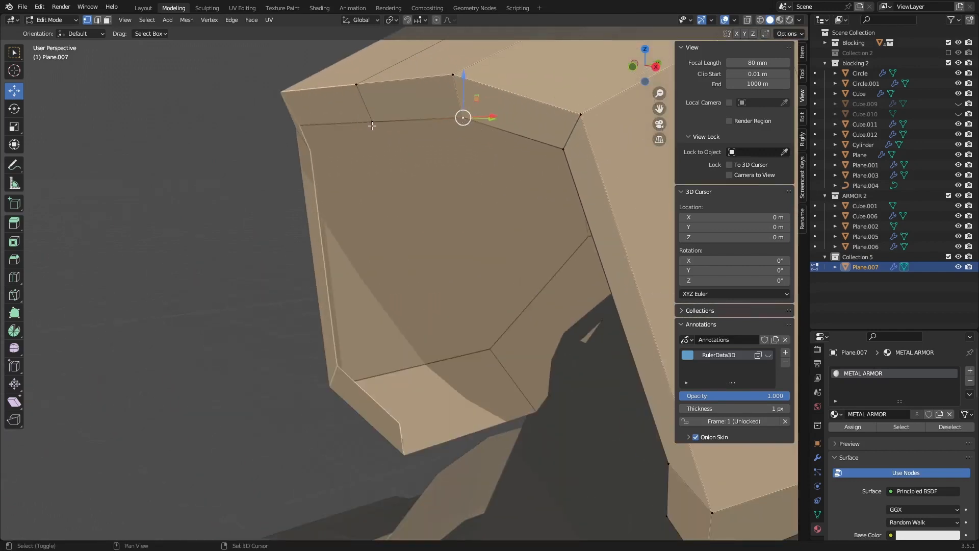
pyautogui.moveTo(372, 126); pyautogui.dragTo(466, 118, button='middle')
pyautogui.moveTo(397, 129); pyautogui.dragTo(427, 130, button='middle')
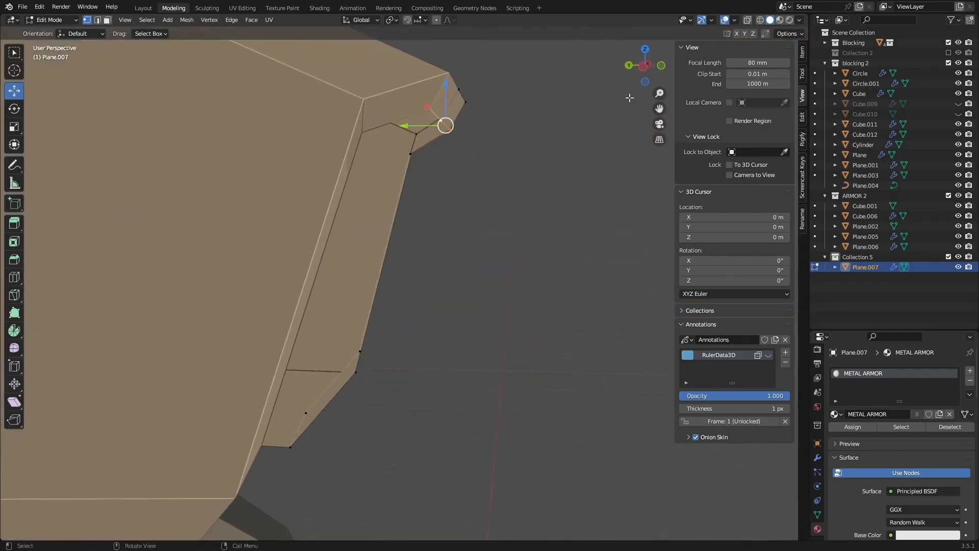
pyautogui.click(643, 66)
pyautogui.scroll(-4, 459, 200)
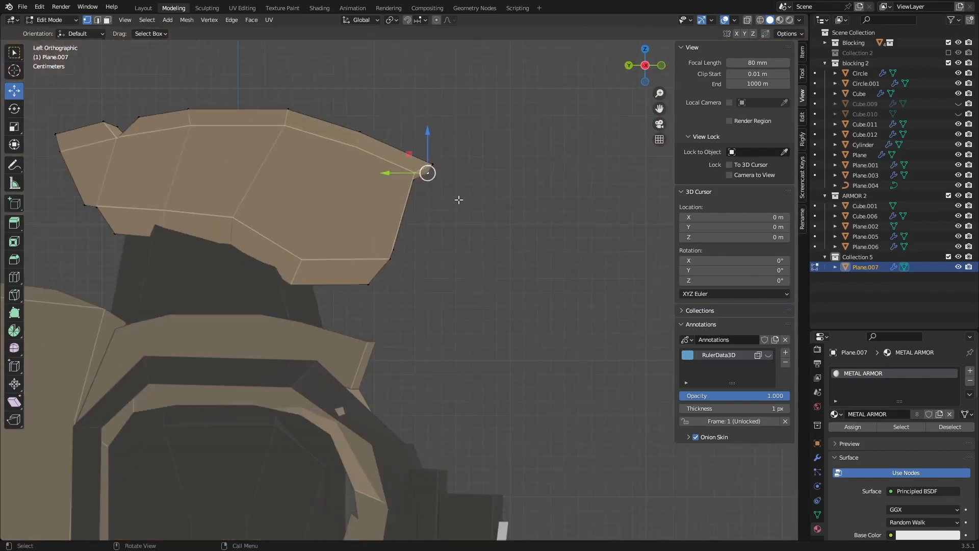
pyautogui.press('Tab')
pyautogui.scroll(-3, 464, 212)
pyautogui.moveTo(464, 212)
pyautogui.keyDown('shift'); pyautogui.mouseDown(button='middle')
pyautogui.moveTo(477, 203)
pyautogui.moveTo(334, 205)
pyautogui.moveTo(393, 206)
pyautogui.mouseUp(button='middle'); pyautogui.keyUp('shift')
pyautogui.press('Tab')
pyautogui.scroll(6, 405, 204)
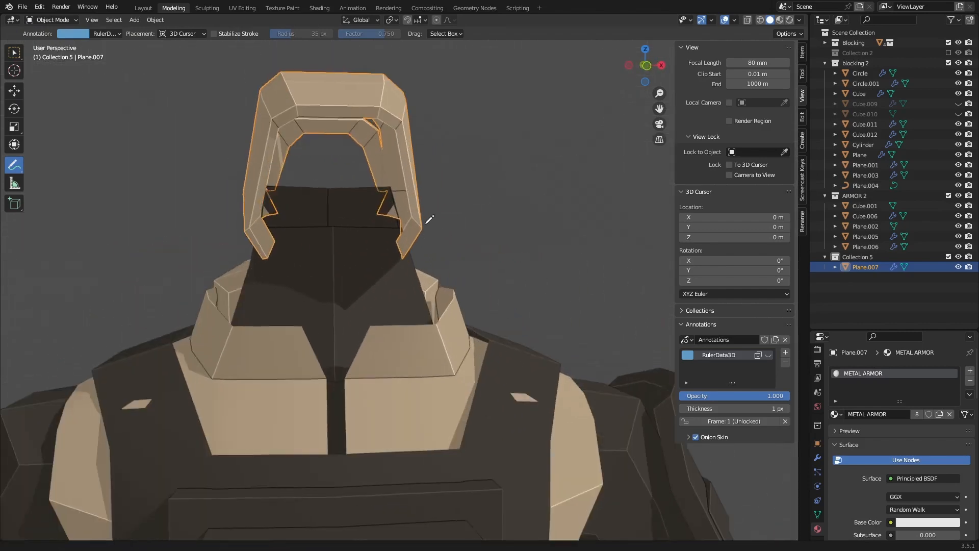
# Slide the lip's lower front edge and extend it backward along the helmet's lower rim
pyautogui.keyDown('shift'); pyautogui.click(379, 221); pyautogui.keyUp('shift')
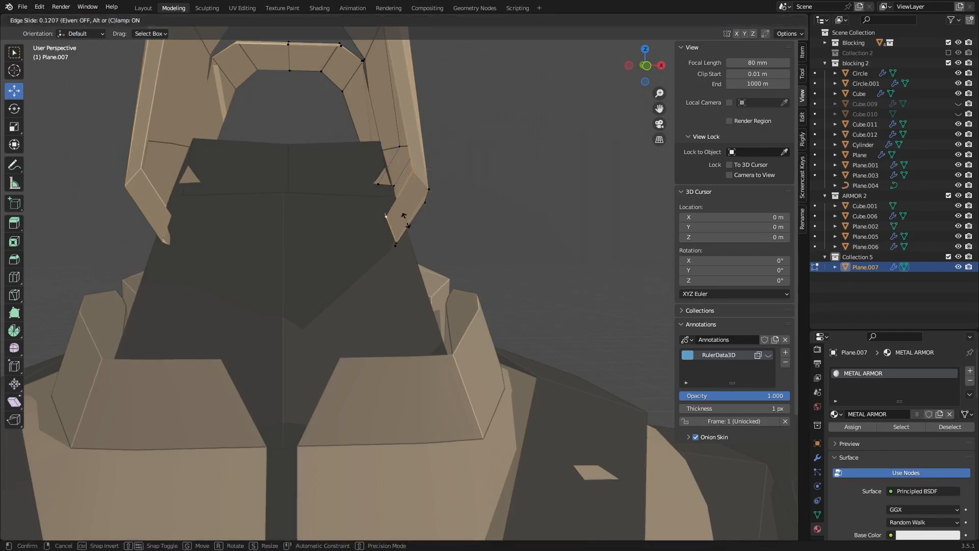
pyautogui.moveTo(407, 218); pyautogui.dragTo(379, 228, button='middle')
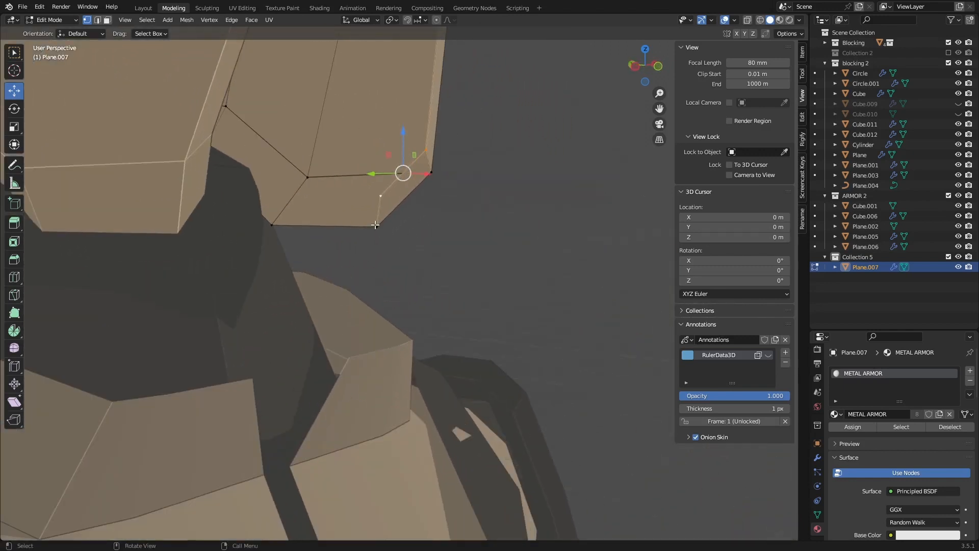
pyautogui.click(376, 224)
pyautogui.moveTo(391, 231); pyautogui.dragTo(283, 215)
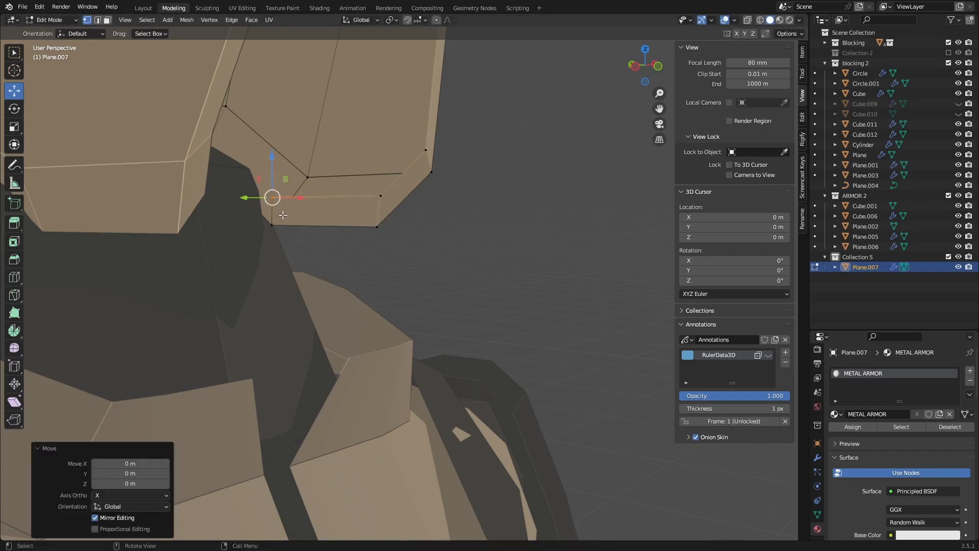
# Continue the inner lip strip corner by corner along the lower rim toward the helmet's rear, placing its vertices on the rim corners
pyautogui.click(271, 222)
pyautogui.press('g')
pyautogui.click(217, 143)
pyautogui.moveTo(306, 195); pyautogui.dragTo(277, 199, button='middle')
pyautogui.click(206, 155)
pyautogui.press('g')
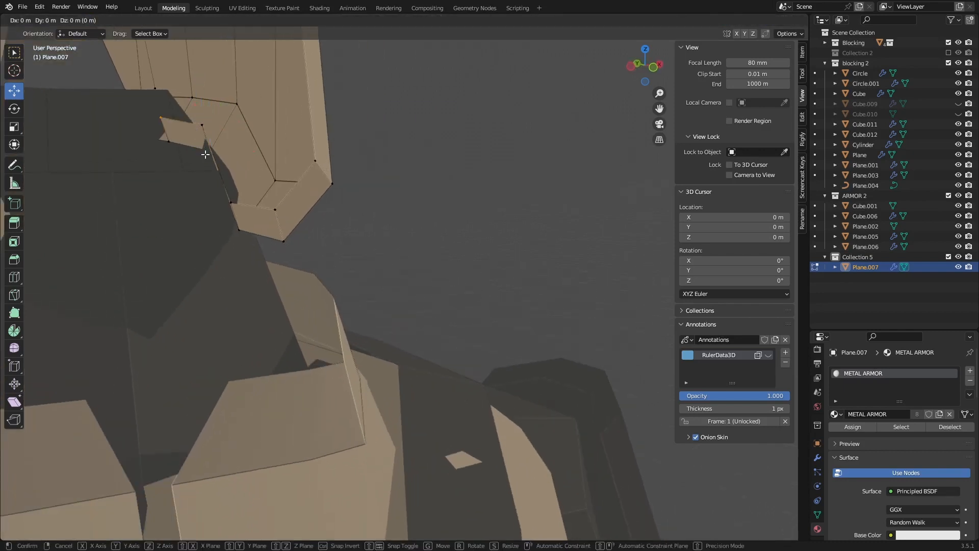
pyautogui.click(161, 123)
pyautogui.click(169, 145)
pyautogui.press('g')
pyautogui.click(126, 116)
# Extend the lip strip up to the rear side panel seam and slide its upper vertex by a factor of 0.446
pyautogui.scroll(-3, 126, 116)
pyautogui.moveTo(119, 116); pyautogui.dragTo(264, 145, button='middle')
pyautogui.scroll(4, 264, 145)
pyautogui.keyDown('shift'); pyautogui.moveTo(326, 141); pyautogui.dragTo(310, 170, button='middle'); pyautogui.keyUp('shift')
pyautogui.scroll(2, 326, 156)
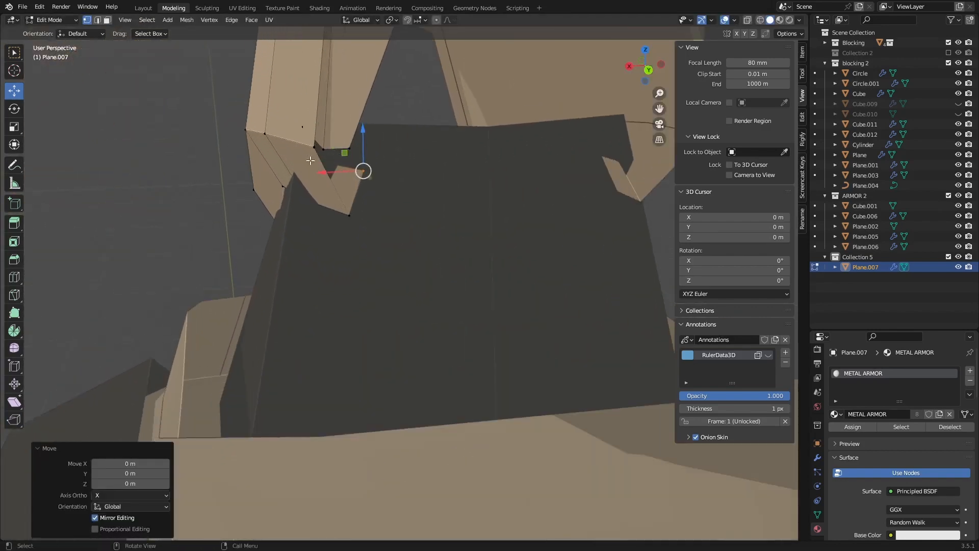
pyautogui.press('g')
pyautogui.click(346, 215)
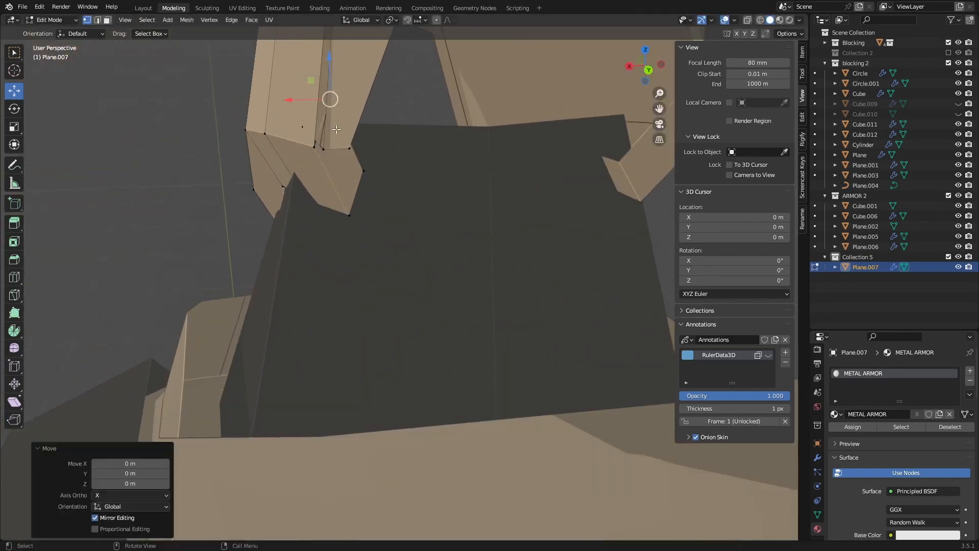
pyautogui.hotkey('shift', 'v')
pyautogui.click(345, 159)
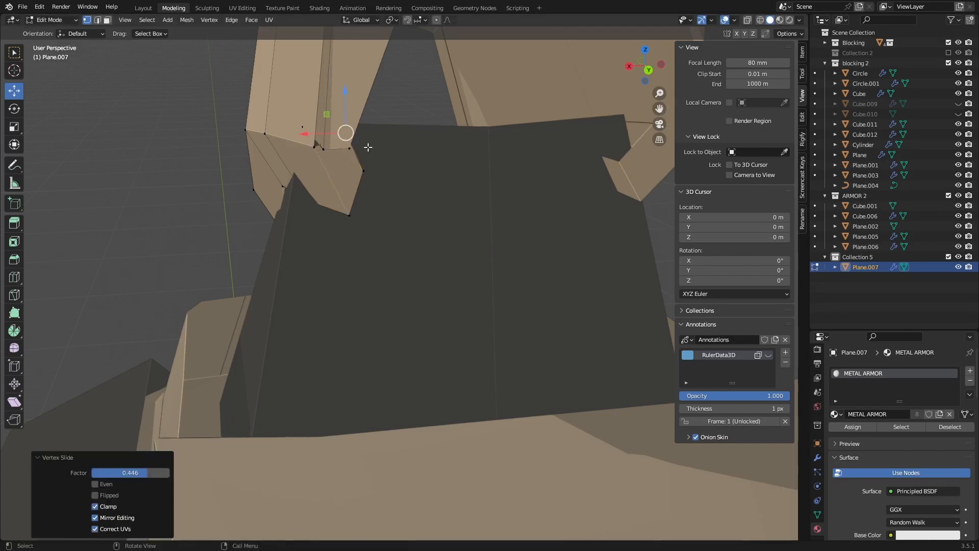
# Shift the strip's inner vertex at the side panel seam along X
pyautogui.moveTo(365, 148); pyautogui.dragTo(380, 66, button='middle')
pyautogui.click(318, 119)
pyautogui.keyDown('shift'); pyautogui.moveTo(380, 66); pyautogui.dragTo(430, 168, button='middle'); pyautogui.keyUp('shift')
pyautogui.keyDown('shift'); pyautogui.click(397, 88); pyautogui.keyUp('shift')
pyautogui.scroll(-1, 429, 169)
pyautogui.moveTo(332, 170); pyautogui.dragTo(357, 172)
# Move the inner seam vertex about -0.0032 m in X and close the gap between the strip and the side panel
pyautogui.moveTo(405, 224); pyautogui.dragTo(379, 221, button='middle')
pyautogui.scroll(4, 384, 224)
pyautogui.click(397, 247)
pyautogui.keyDown('shift'); pyautogui.moveTo(403, 264); pyautogui.dragTo(494, 252, button='middle'); pyautogui.keyUp('shift')
pyautogui.moveTo(395, 235); pyautogui.dragTo(474, 250, button='middle')
pyautogui.click(472, 231)
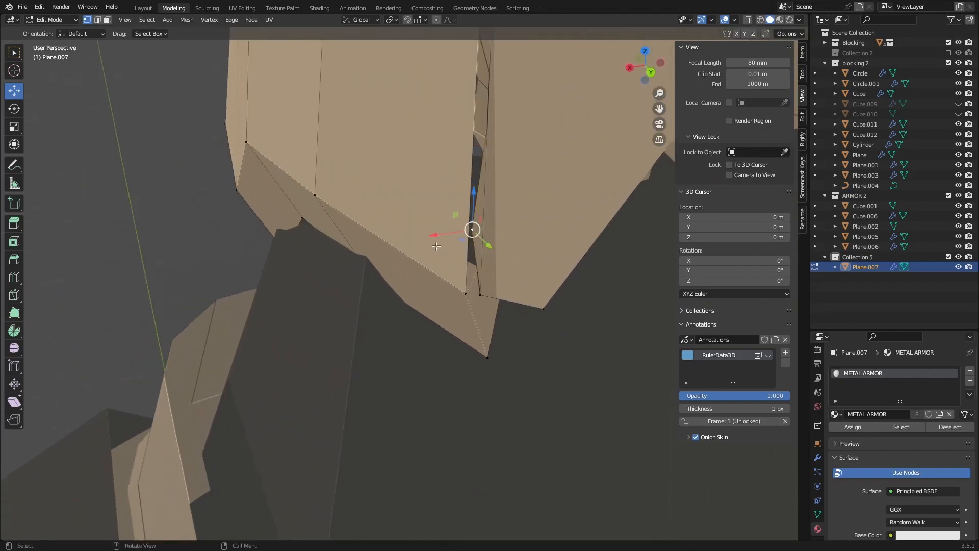
pyautogui.moveTo(439, 238); pyautogui.dragTo(459, 235)
pyautogui.moveTo(463, 239)
pyautogui.mouseDown(button='middle')
pyautogui.moveTo(482, 226)
pyautogui.moveTo(473, 226)
pyautogui.mouseUp(button='middle')
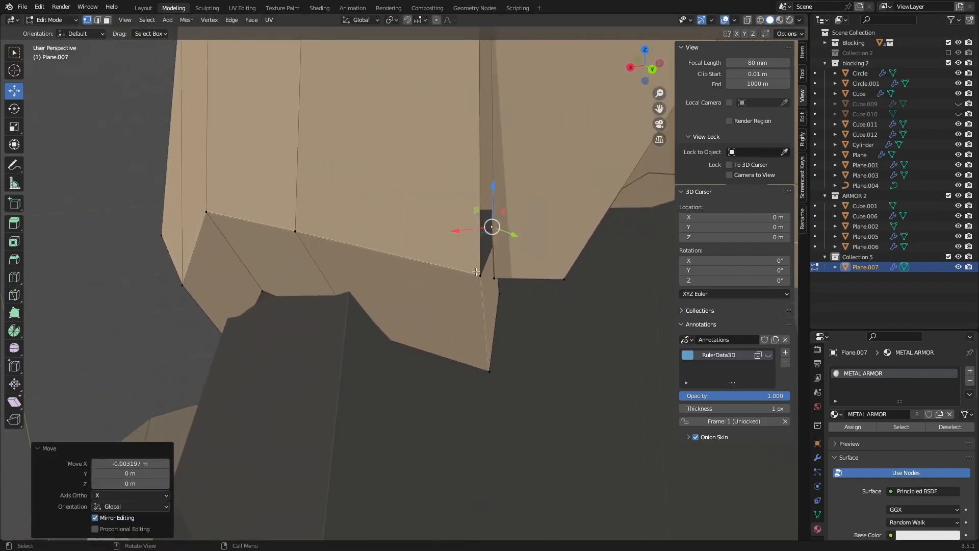
pyautogui.click(482, 276)
pyautogui.moveTo(482, 276); pyautogui.dragTo(496, 267)
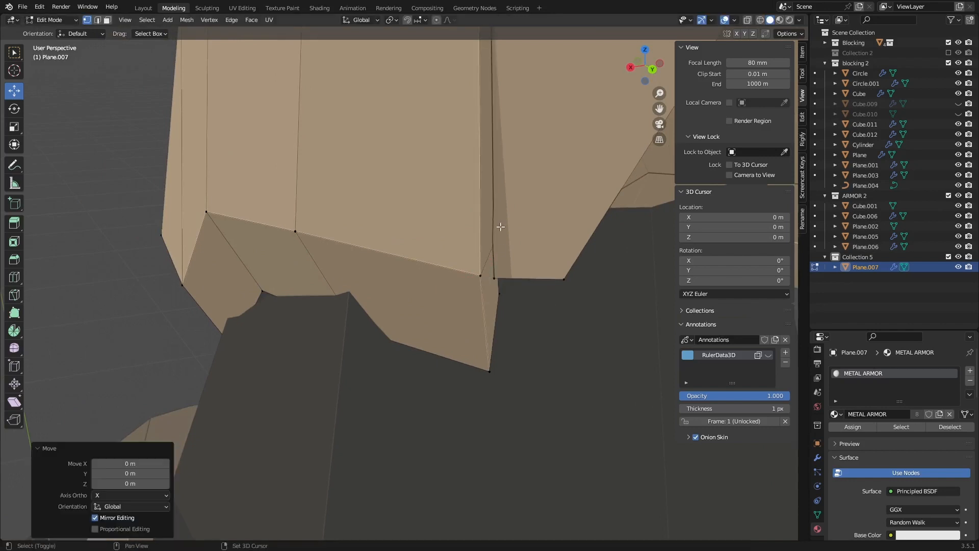
# Shift the strip's upper inner vertex along X and slide it down along its edge
pyautogui.keyDown('shift'); pyautogui.moveTo(494, 223); pyautogui.dragTo(428, 308, button='middle'); pyautogui.keyUp('shift')
pyautogui.scroll(-3, 479, 307)
pyautogui.scroll(3, 425, 254)
pyautogui.moveTo(428, 308); pyautogui.dragTo(337, 303, button='middle')
pyautogui.moveTo(397, 204); pyautogui.dragTo(414, 204)
pyautogui.moveTo(414, 204); pyautogui.dragTo(421, 92, button='middle')
pyautogui.hotkey('shift', 'v')
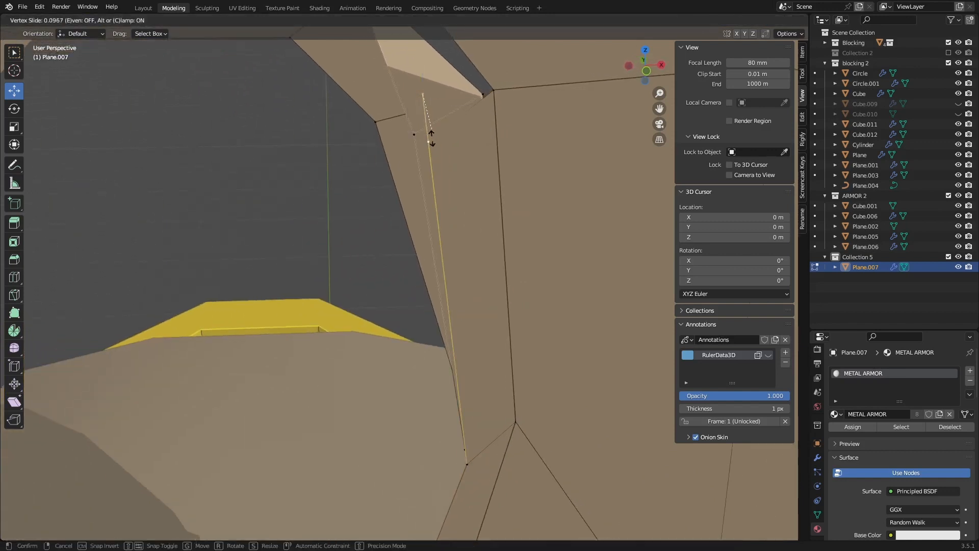
pyautogui.click(432, 138)
# Finish sliding the strip's upper inner vertex down its edge and select the outer corner vertex beside it
pyautogui.click(493, 91)
pyautogui.click(492, 90)
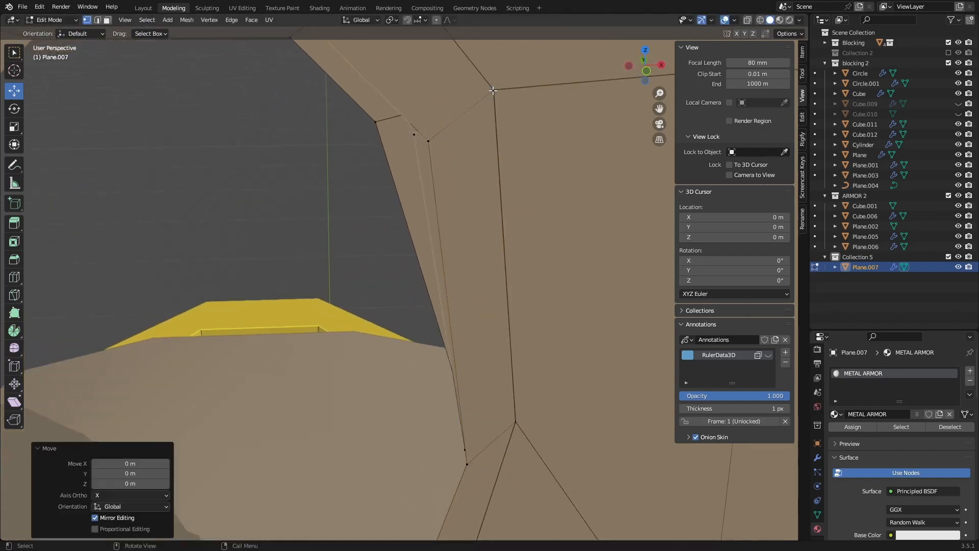
pyautogui.moveTo(493, 91); pyautogui.dragTo(336, 80, button='middle')
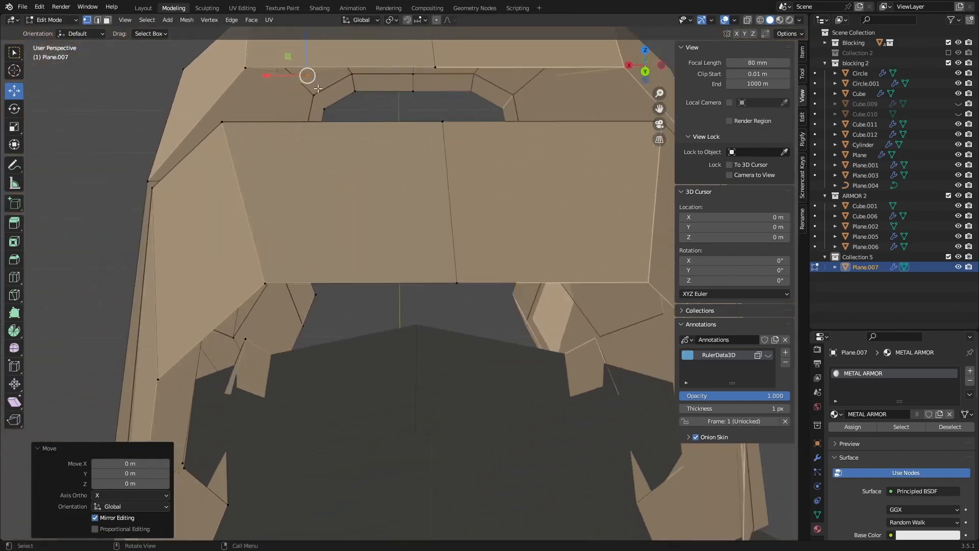
pyautogui.hotkey('shift', 'v')
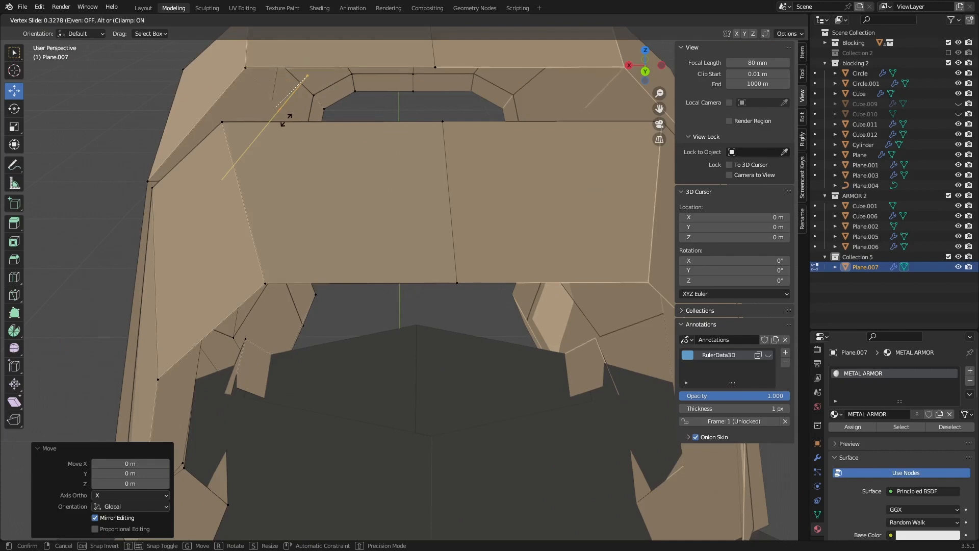
pyautogui.click(276, 130)
pyautogui.moveTo(276, 130); pyautogui.dragTo(297, 122, button='middle')
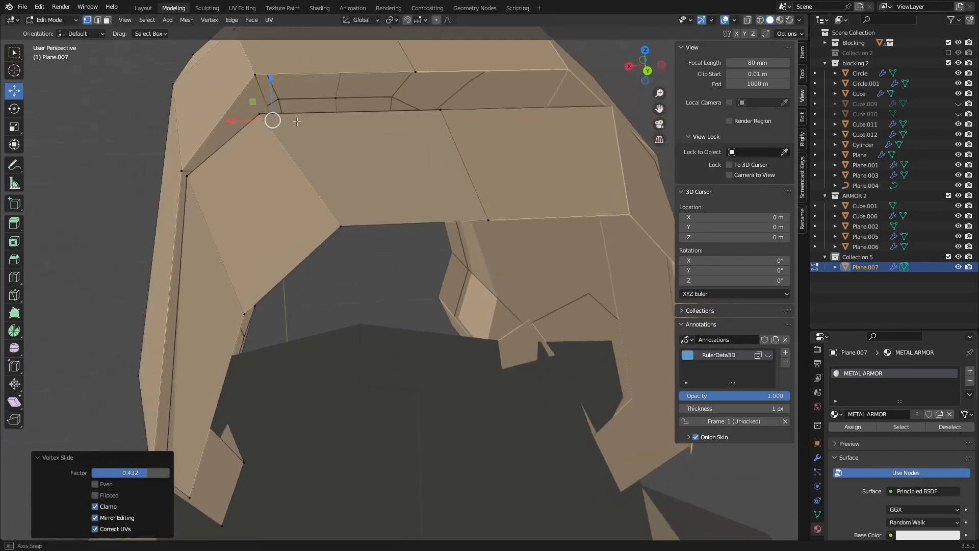
pyautogui.hotkey('ctrl', 'z')
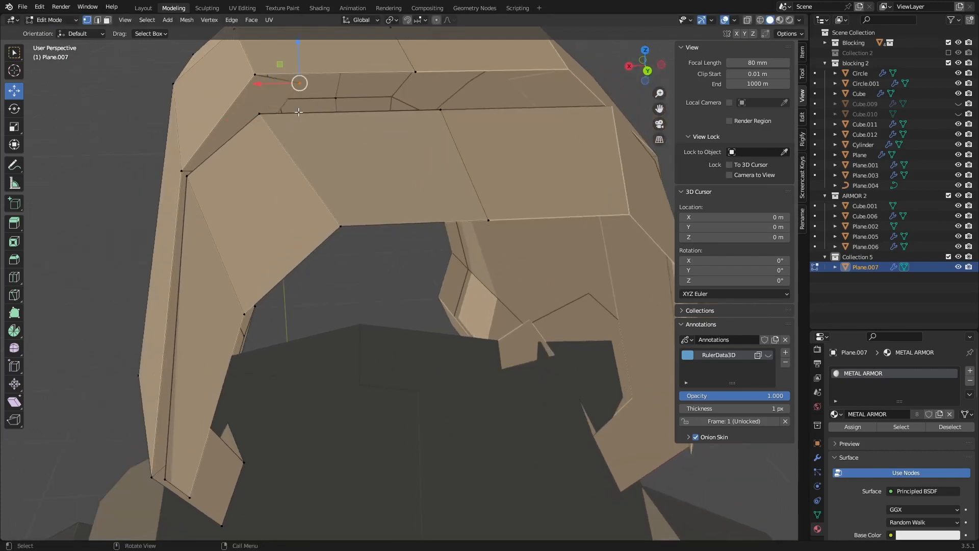
# Slide the selected outer corner vertex partway down along its long edge on the side panel seam
pyautogui.hotkey('shift', 'v')
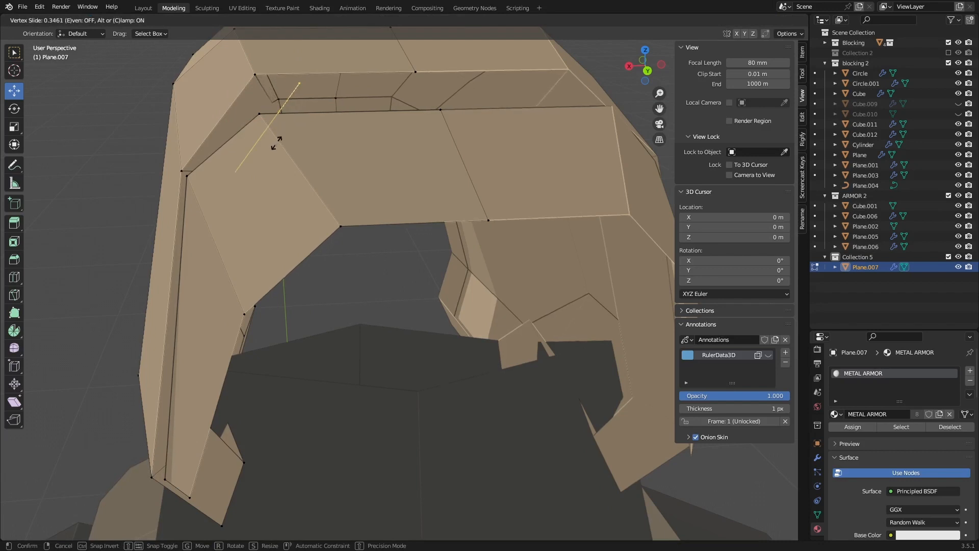
pyautogui.click(276, 143)
pyautogui.moveTo(276, 143)
pyautogui.mouseDown(button='middle')
pyautogui.moveTo(304, 138)
pyautogui.moveTo(289, 141)
pyautogui.mouseUp(button='middle')
pyautogui.scroll(-1, 302, 121)
# Move the middle vertex on the upper edge of the rear gap about 0.014 m in X to the mirror centre line
pyautogui.click(268, 98)
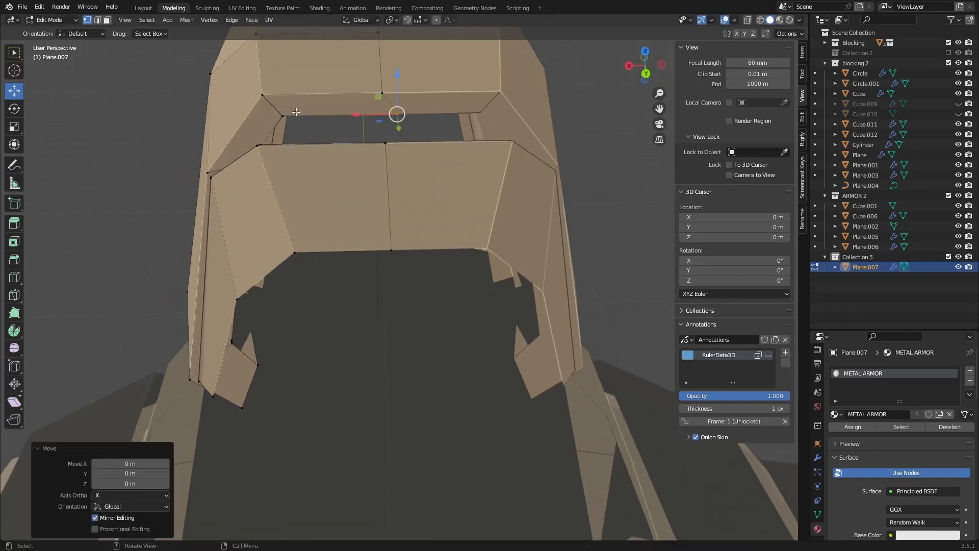
pyautogui.press('g')
pyautogui.press('x')
pyautogui.click(363, 127)
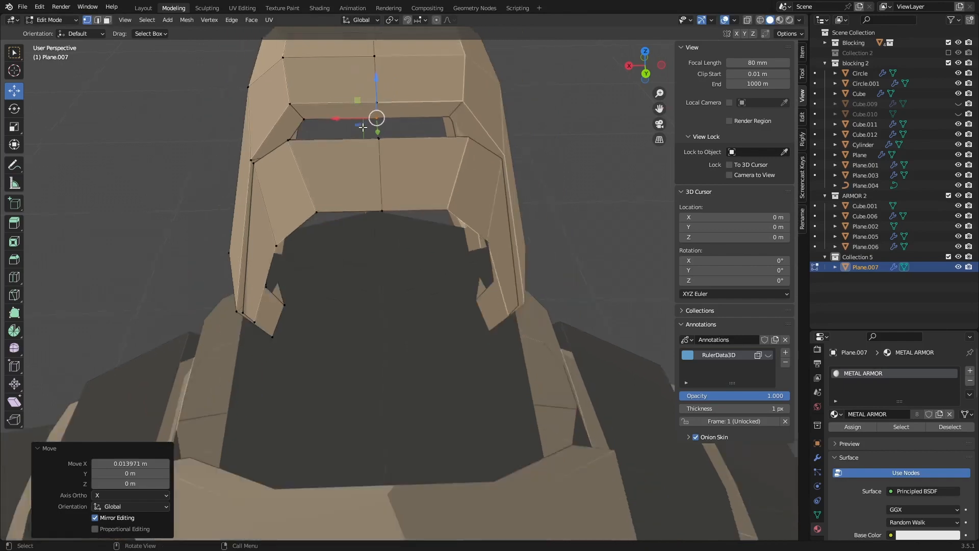
# Examine the whole helmet shell and its inner lip from the side, front and rear, ending in the right orthographic view
pyautogui.moveTo(362, 127); pyautogui.dragTo(448, 93, button='middle')
pyautogui.scroll(-4, 427, 118)
pyautogui.scroll(4, 422, 104)
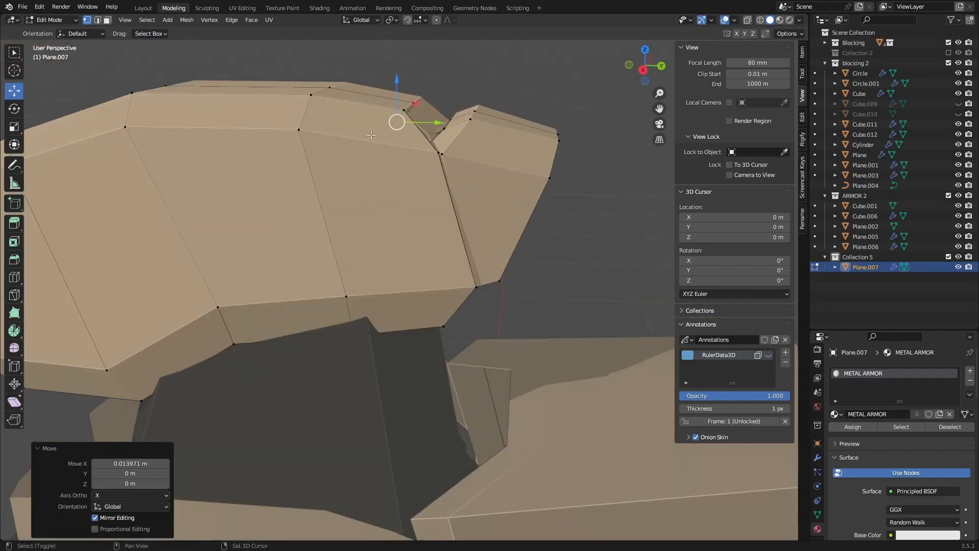
pyautogui.keyDown('shift'); pyautogui.moveTo(371, 135); pyautogui.dragTo(510, 195, button='middle'); pyautogui.keyUp('shift')
pyautogui.scroll(-2, 510, 194)
pyautogui.moveTo(240, 268); pyautogui.dragTo(295, 263, button='middle')
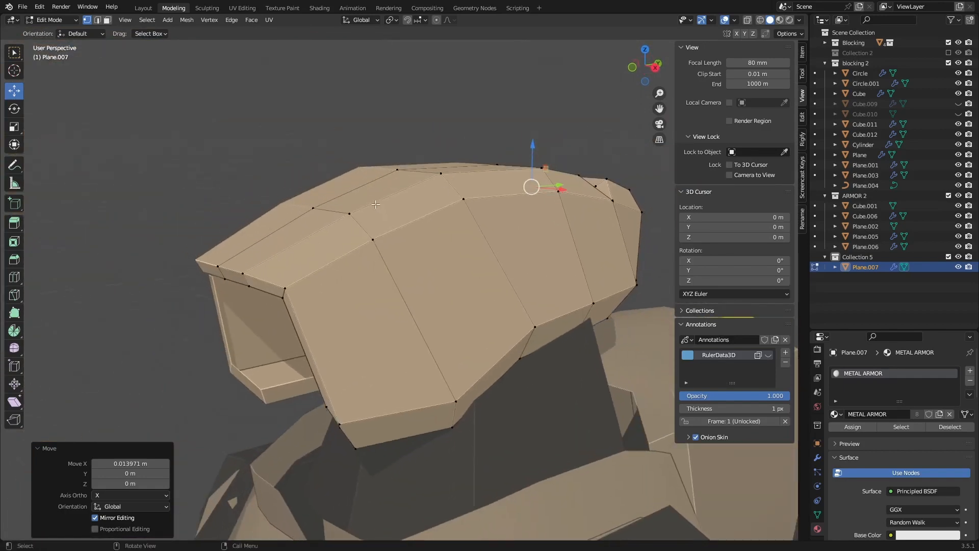
pyautogui.moveTo(375, 204); pyautogui.dragTo(530, 173, button='middle')
pyautogui.scroll(2, 347, 204)
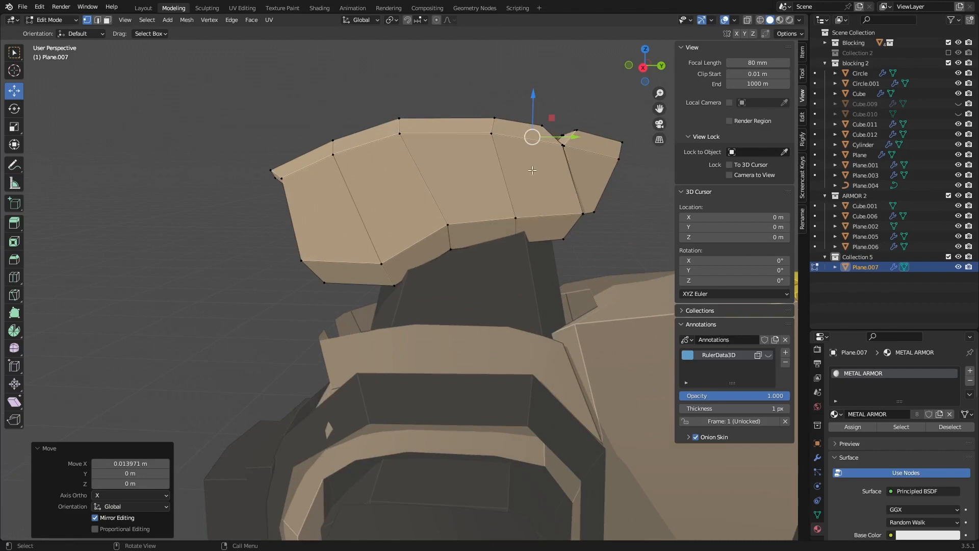
pyautogui.moveTo(407, 175); pyautogui.dragTo(443, 125, button='middle')
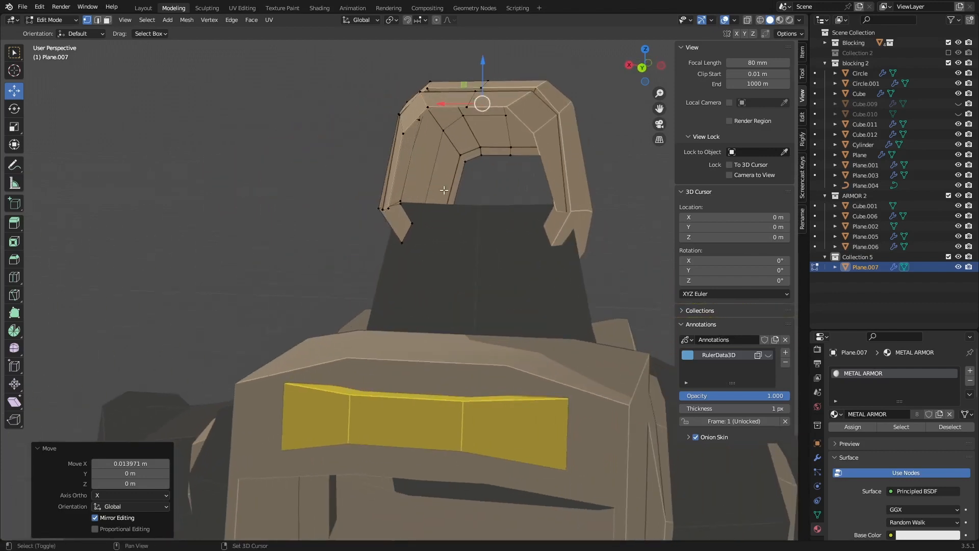
pyautogui.moveTo(443, 190); pyautogui.dragTo(305, 153, button='middle')
pyautogui.moveTo(353, 187); pyautogui.dragTo(304, 174, button='middle')
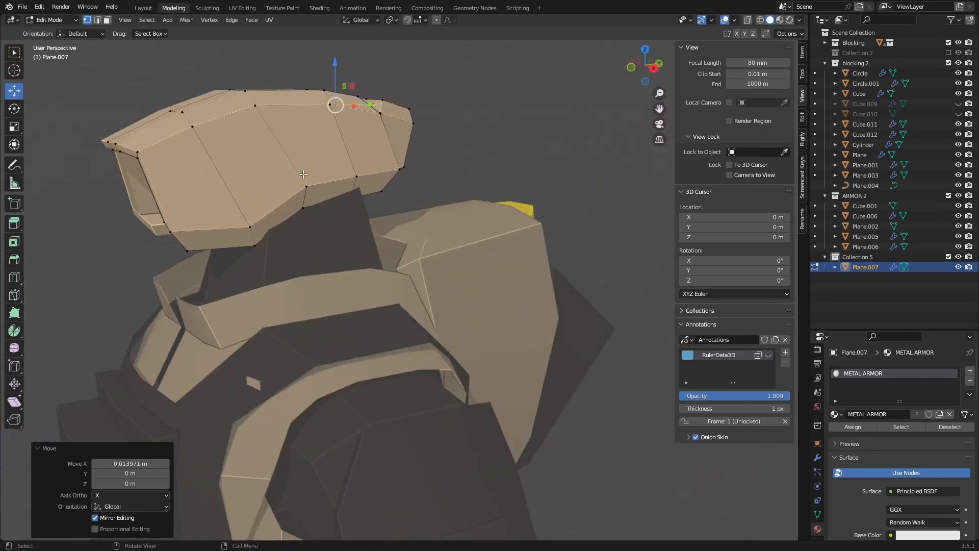
pyautogui.click(653, 67)
pyautogui.keyDown('shift'); pyautogui.moveTo(319, 114); pyautogui.dragTo(470, 221, button='middle'); pyautogui.keyUp('shift')
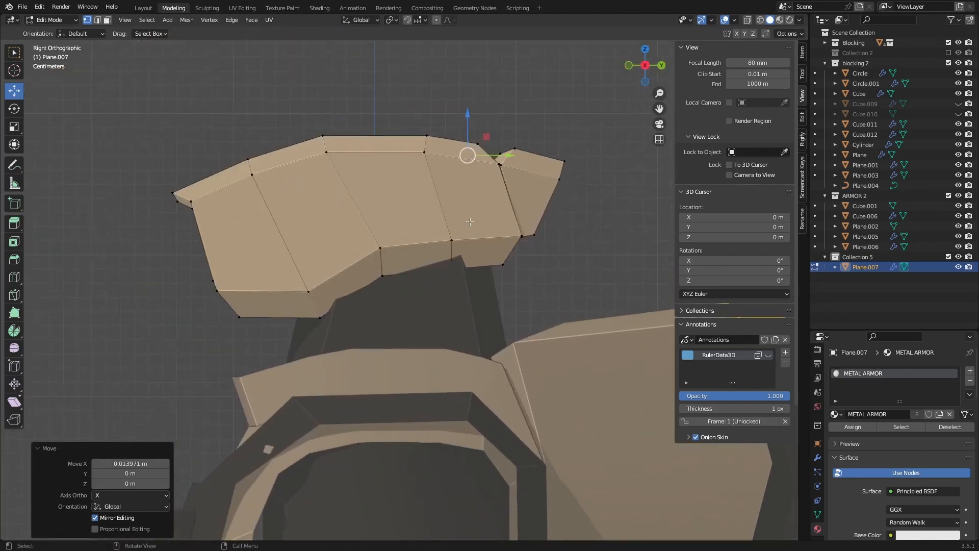